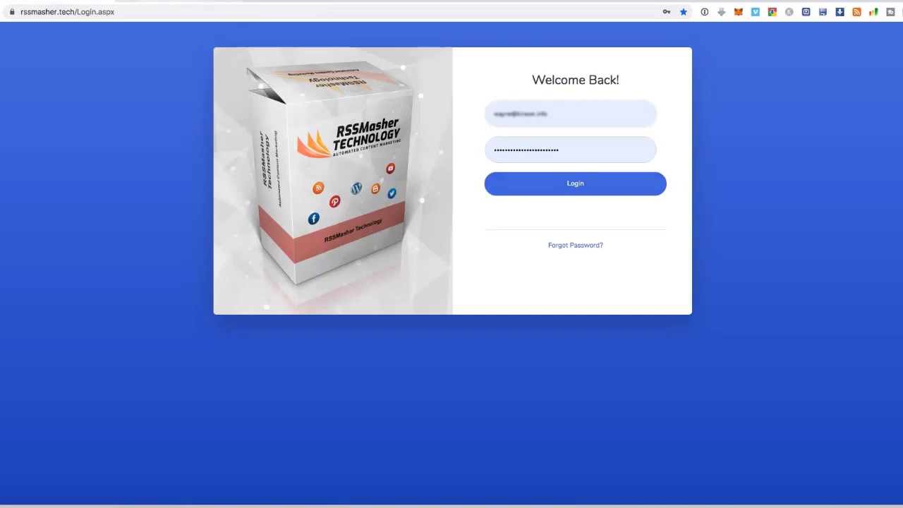
Examine the hellofaread.com news site's home page, including its category navigation, article listings and pagination
click(173, 0)
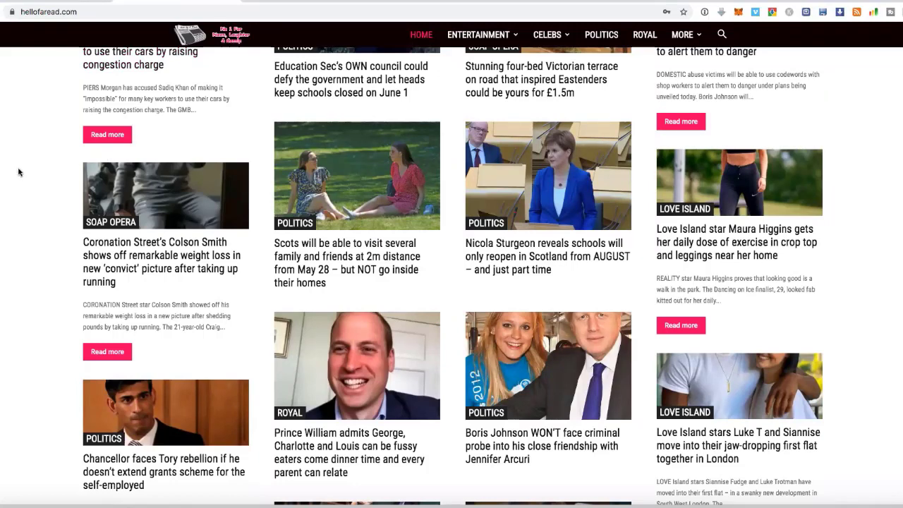
scroll(19, 173, up, 1)
scroll(20, 177, up, 3)
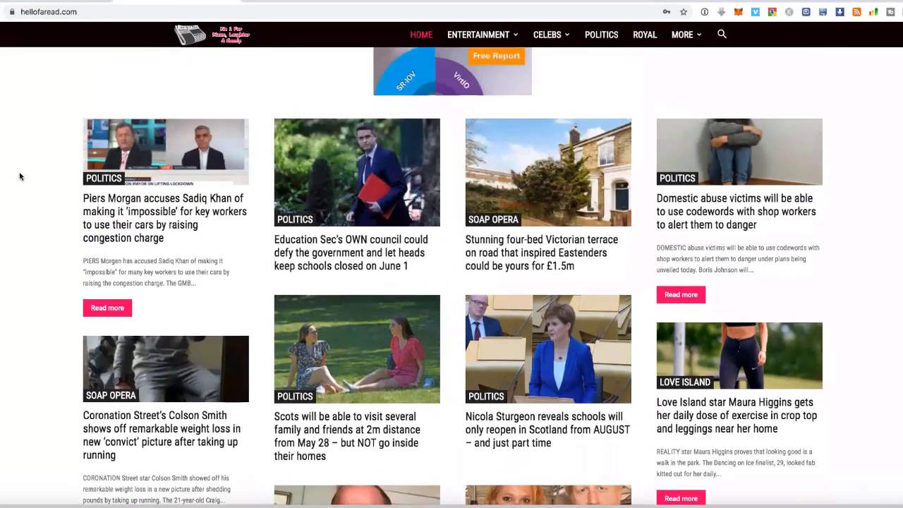
scroll(20, 176, up, 4)
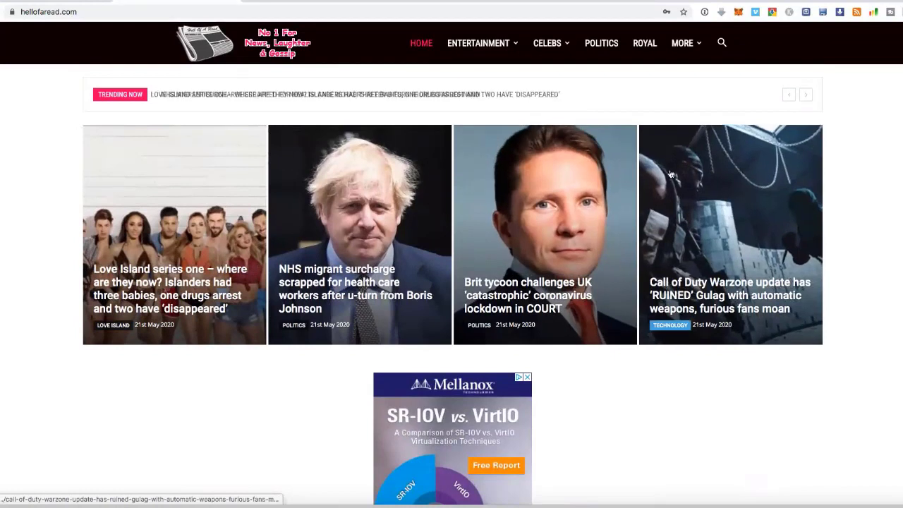
mouse_move(487, 40)
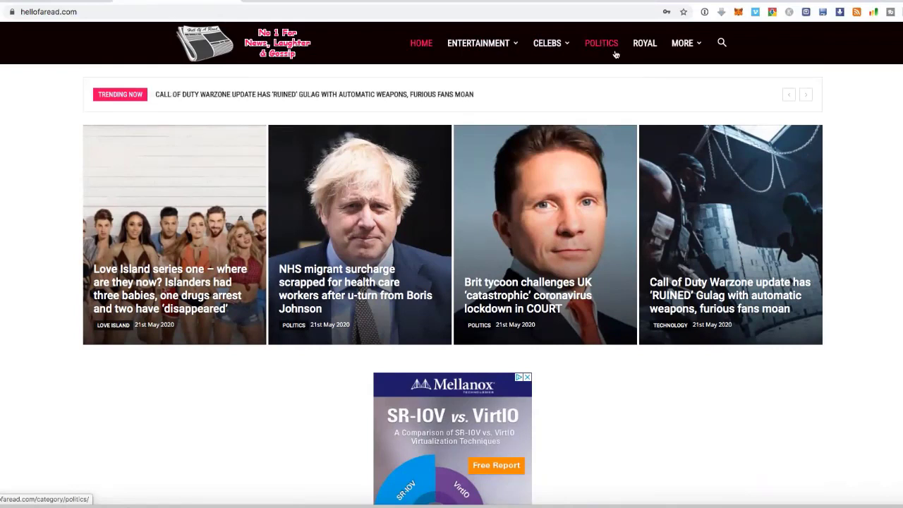
mouse_move(694, 47)
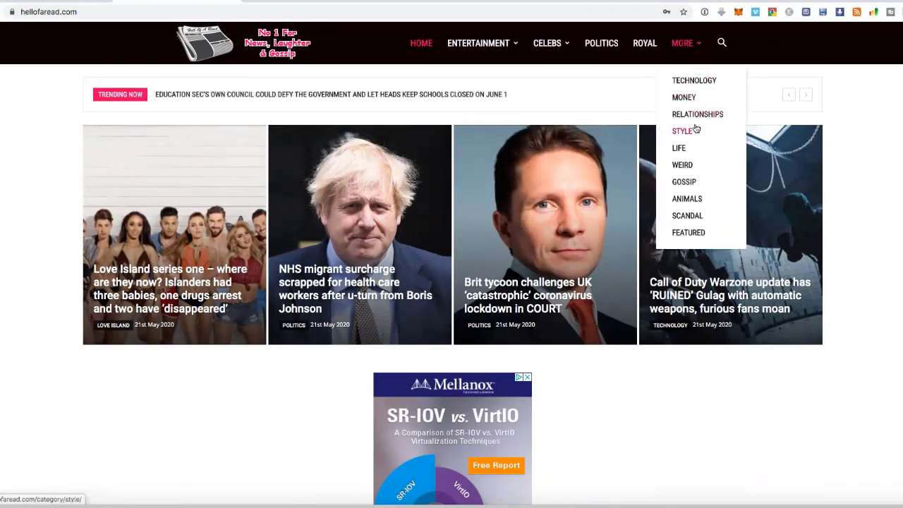
scroll(688, 165, down, 4)
scroll(451, 282, down, 3)
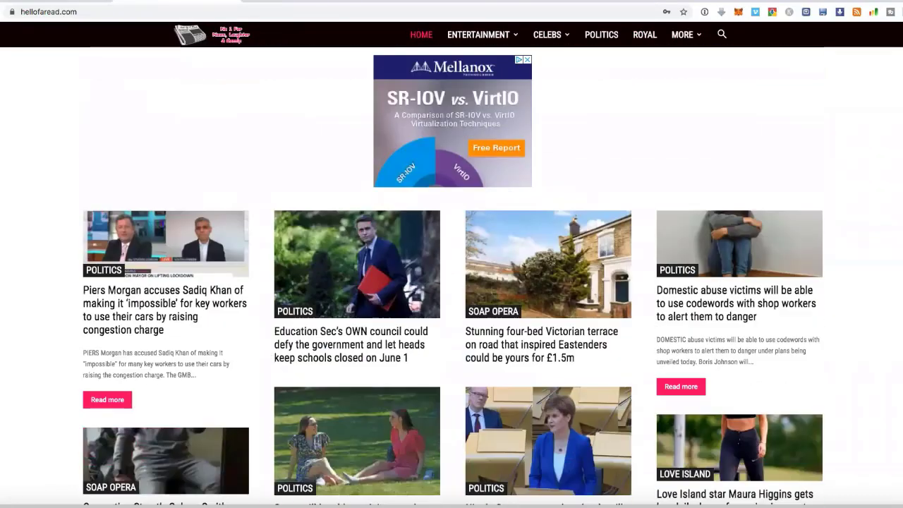
scroll(386, 181, down, 5)
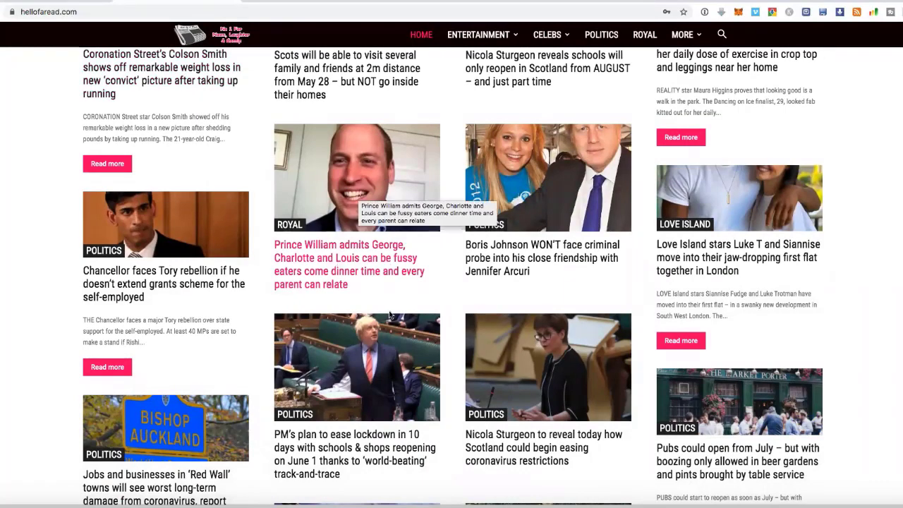
scroll(388, 261, down, 3)
scroll(377, 305, down, 2)
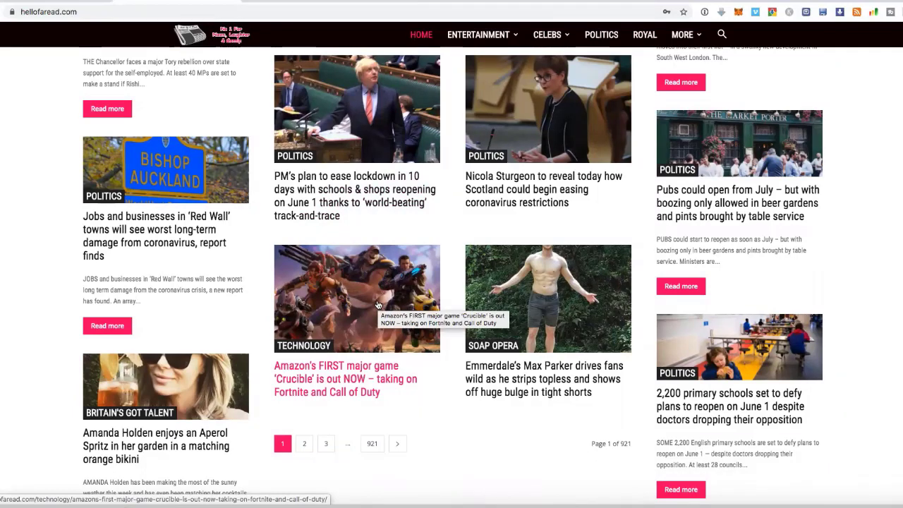
scroll(361, 261, down, 1)
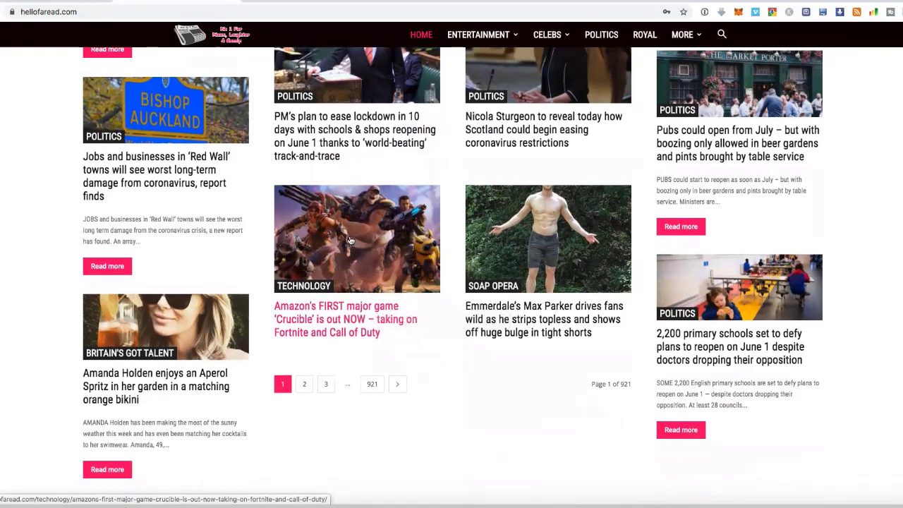
scroll(348, 240, down, 2)
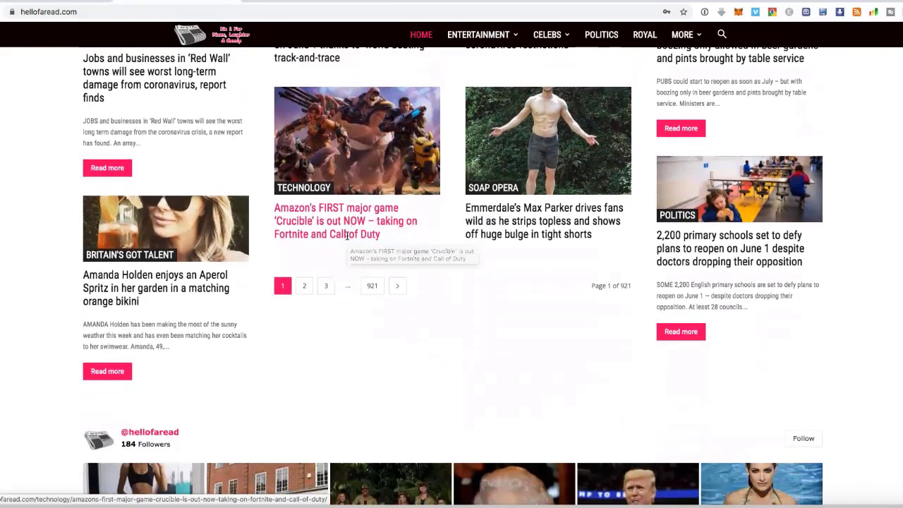
scroll(348, 240, down, 1)
scroll(349, 240, up, 4)
scroll(347, 241, up, 4)
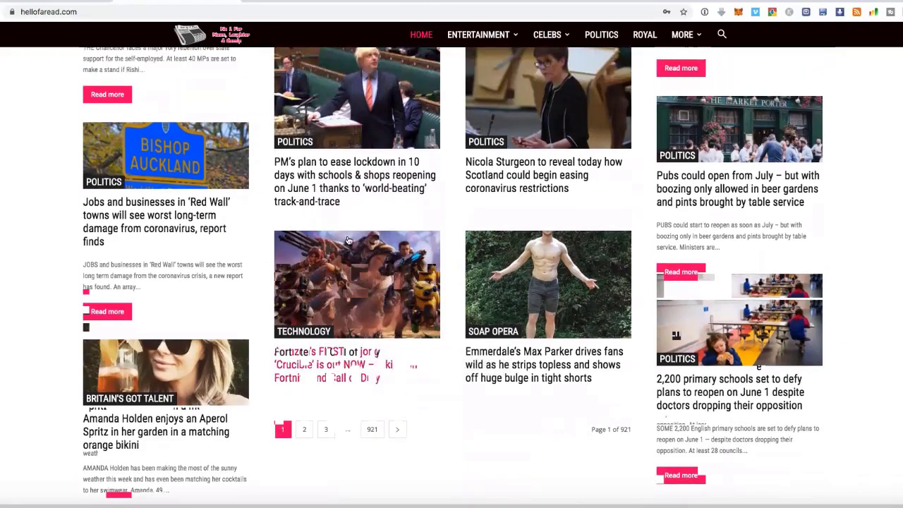
scroll(305, 241, up, 12)
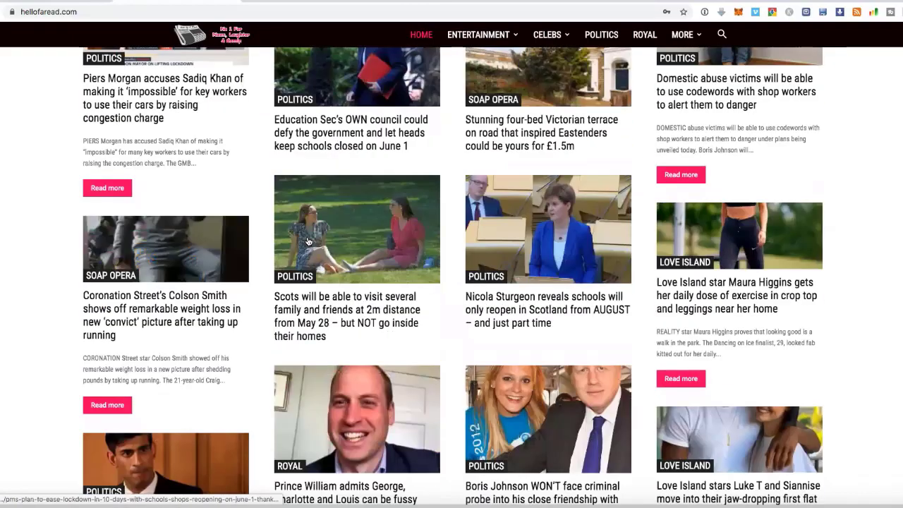
key(ctrl+shift+Tab)
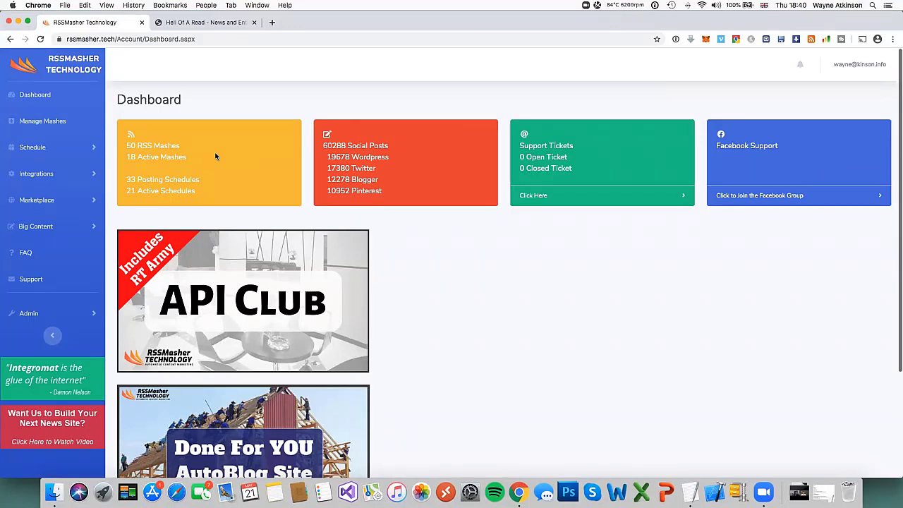
click(210, 23)
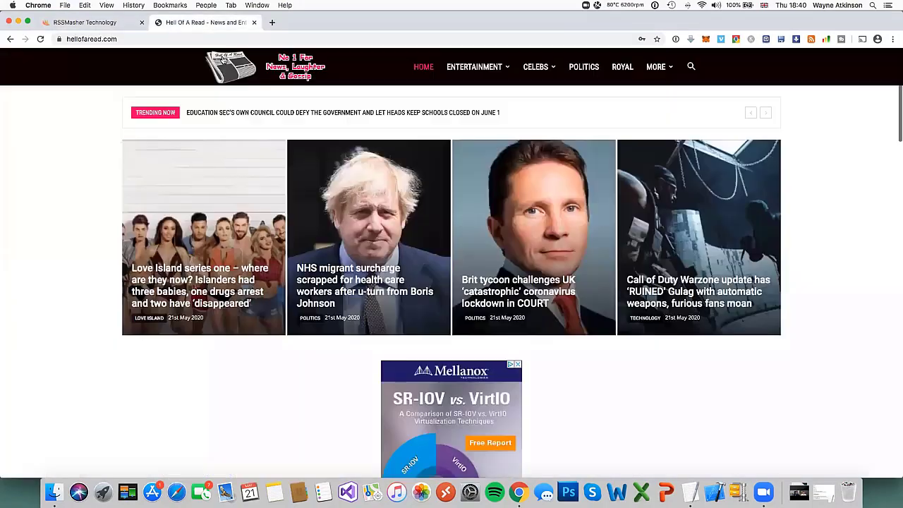
Switch to RSSMasher and start a new mash with the title "Money Mash"
click(114, 23)
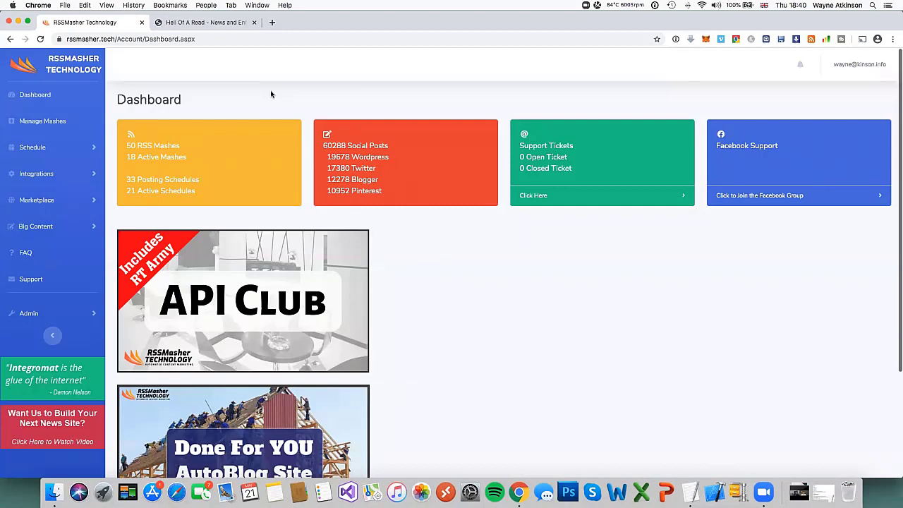
click(56, 123)
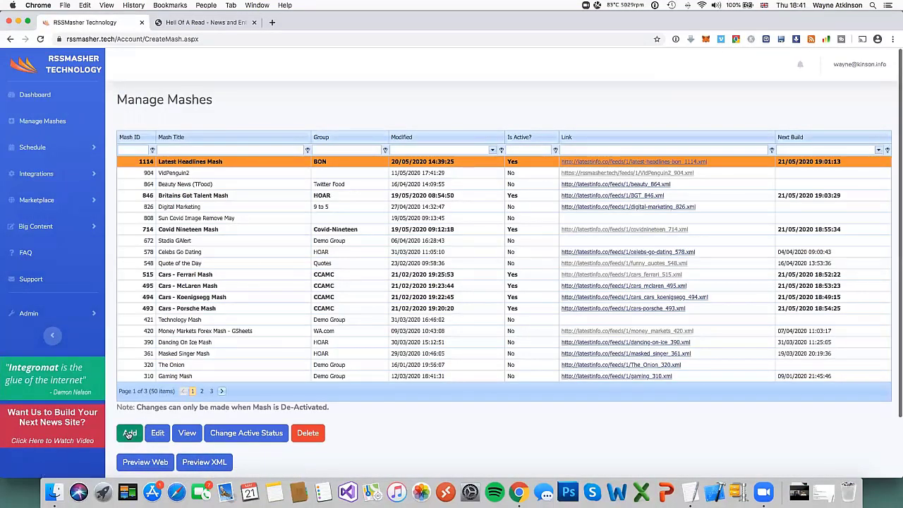
click(129, 433)
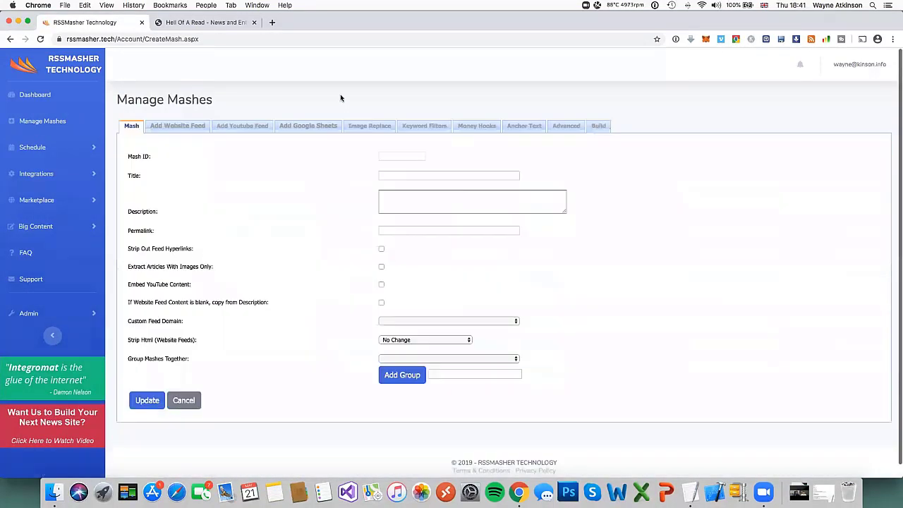
click(390, 176)
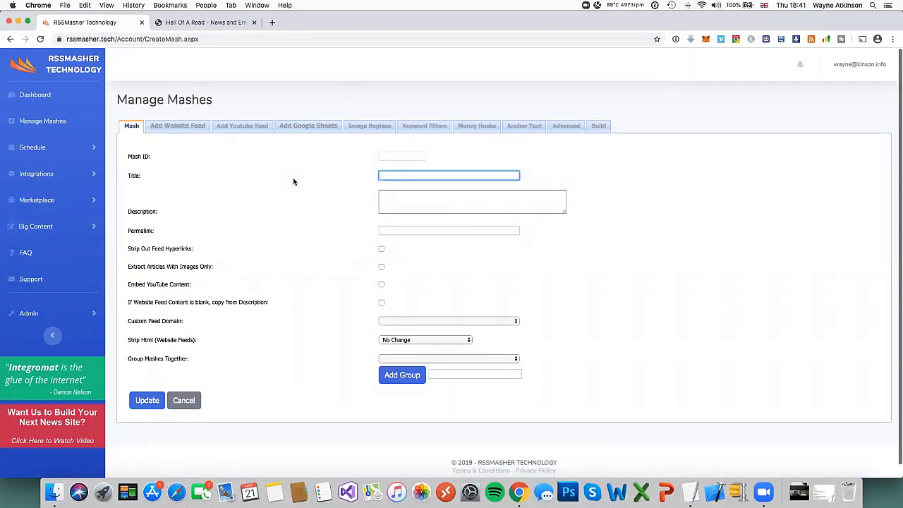
text(Money Mash)
click(396, 201)
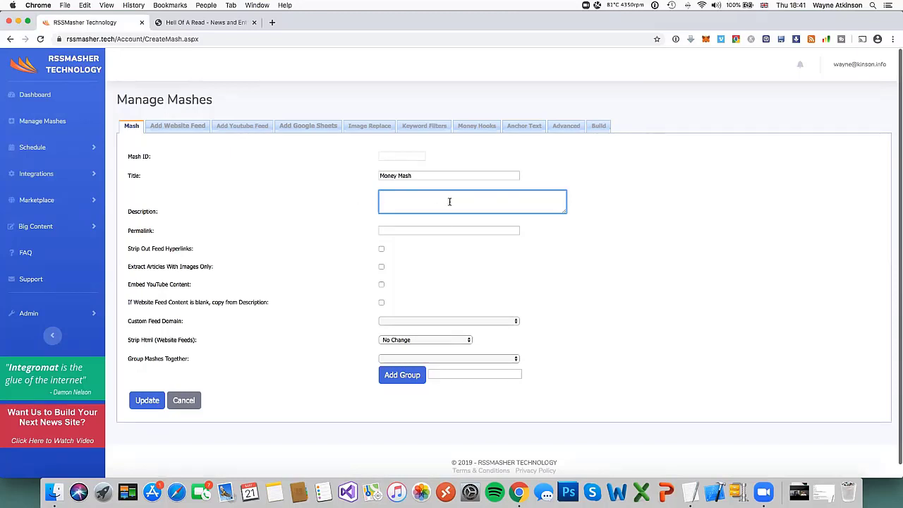
Set the mash's permalink to "Money_HOAR" and enable Strip Out Feed Hyperlinks and Extract Articles With Images Only
click(397, 232)
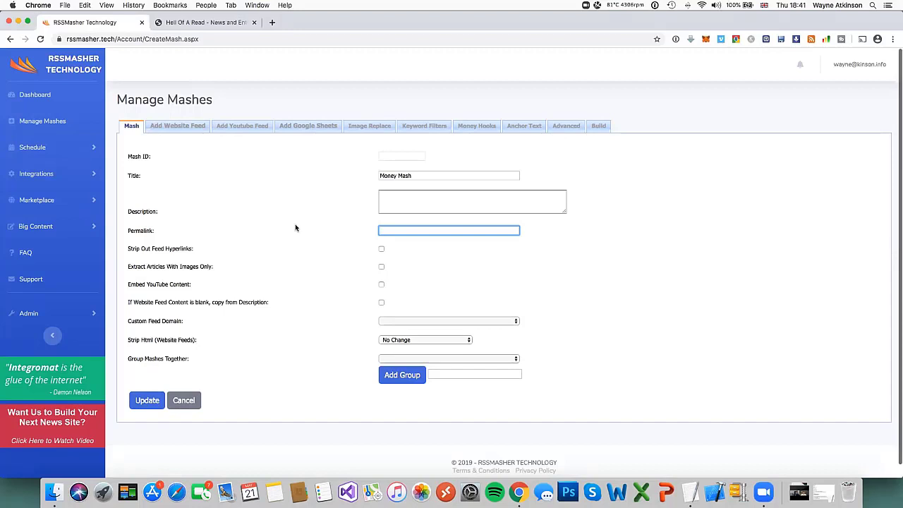
text(Money_ HOAR)
click(357, 268)
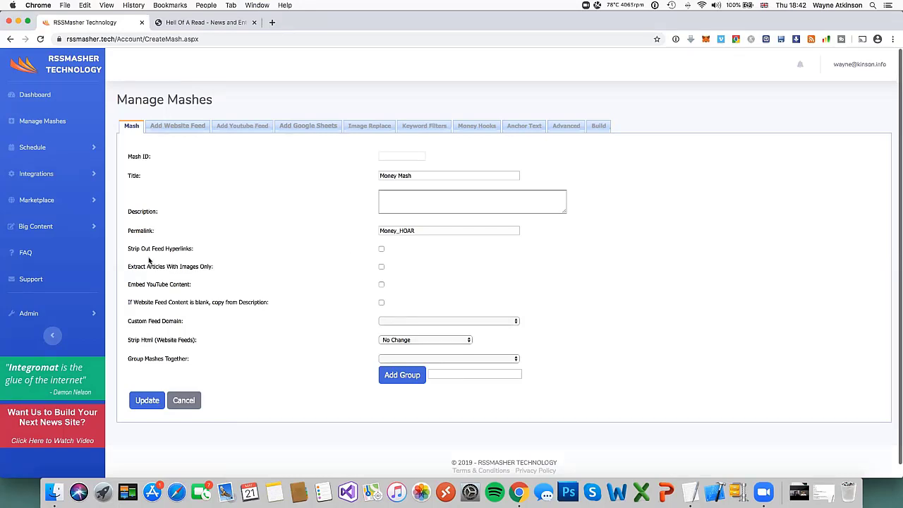
click(382, 250)
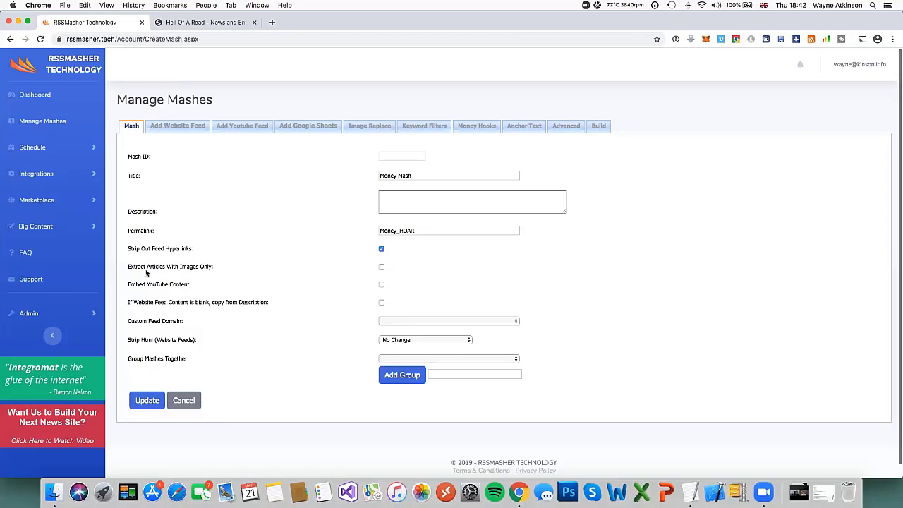
click(382, 268)
click(381, 285)
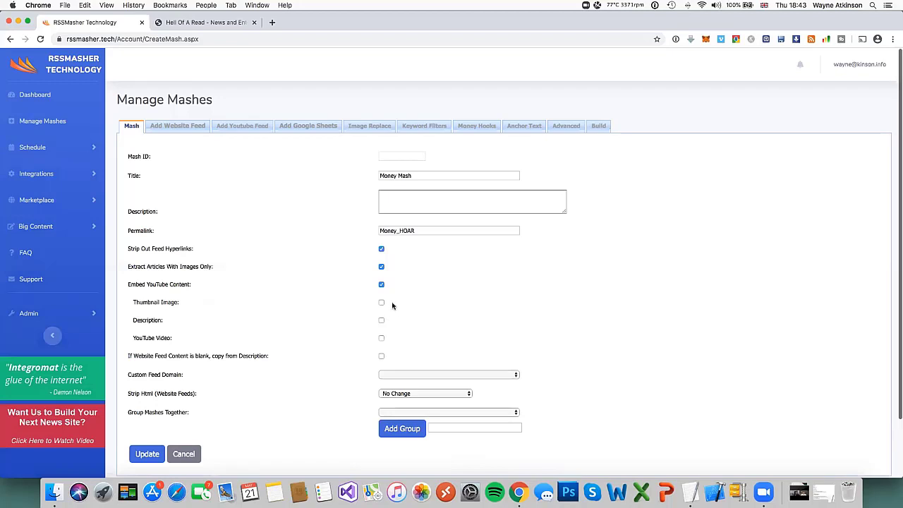
click(381, 303)
click(381, 322)
click(381, 339)
click(381, 284)
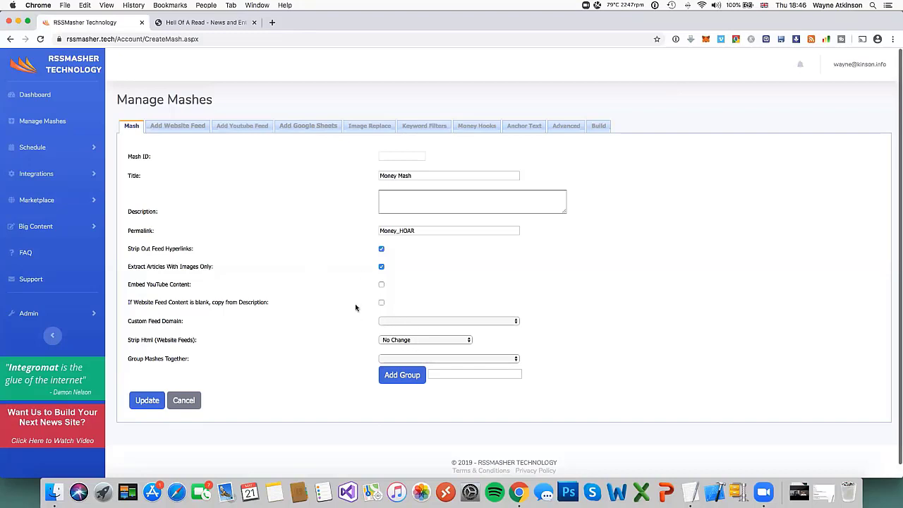
Assign the mash to the HOAR group and save it
click(457, 359)
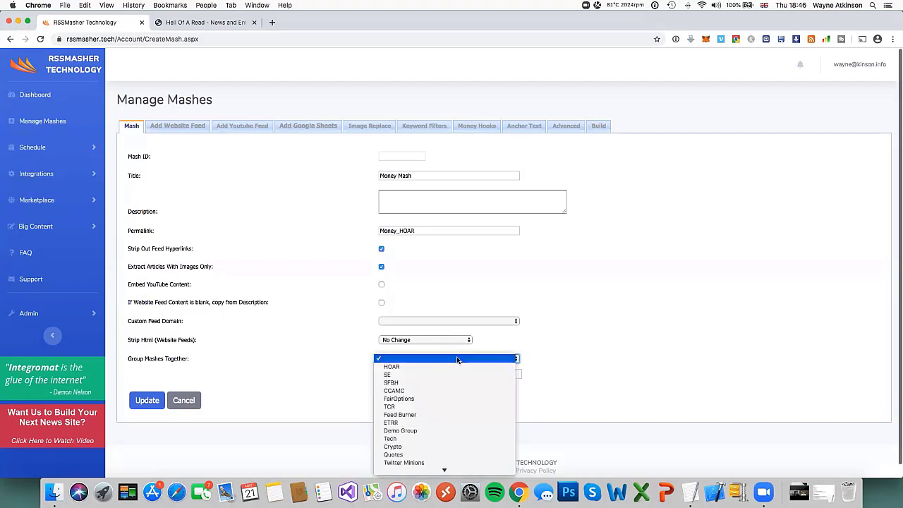
click(443, 366)
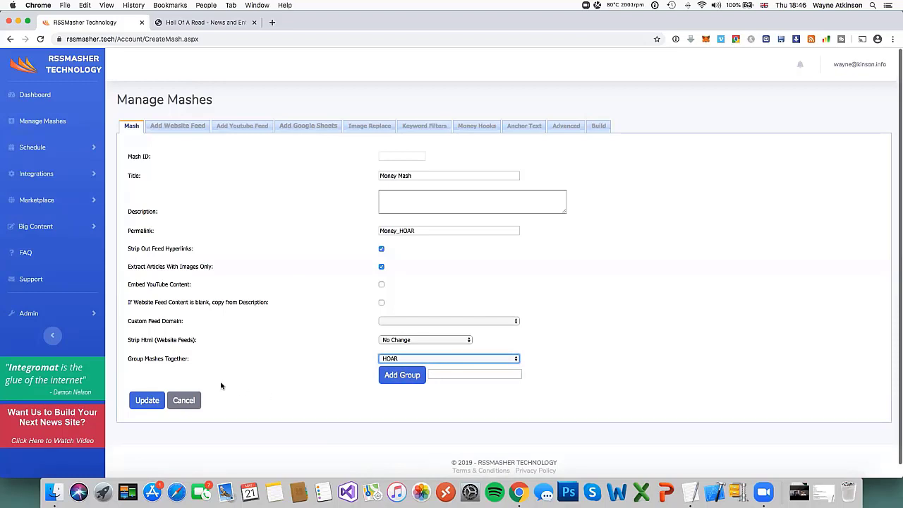
click(146, 400)
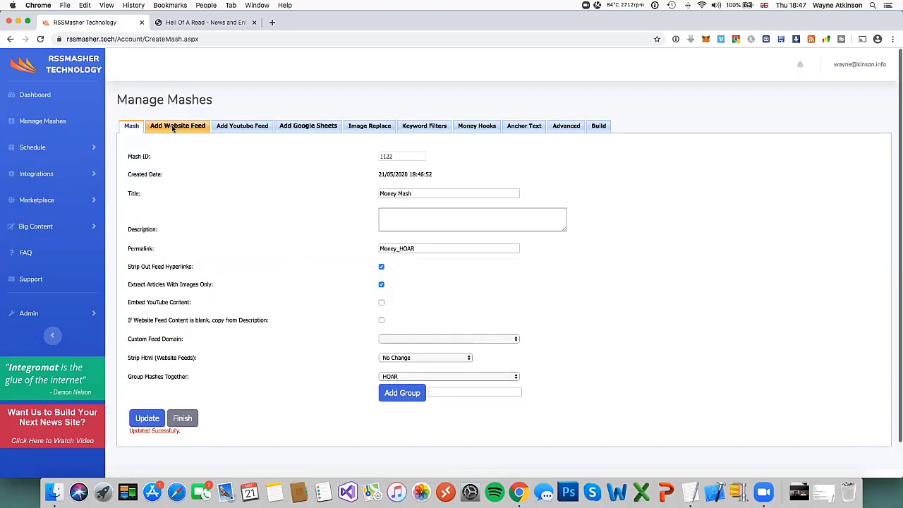
Open the mash's website feed settings and look through the built-in niches, choosing Hobbies-Pets to view its feed
click(175, 126)
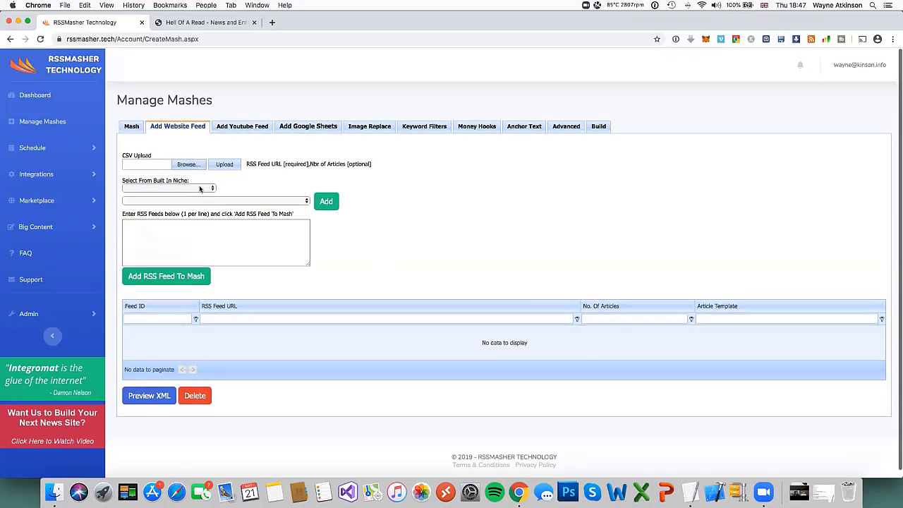
click(198, 189)
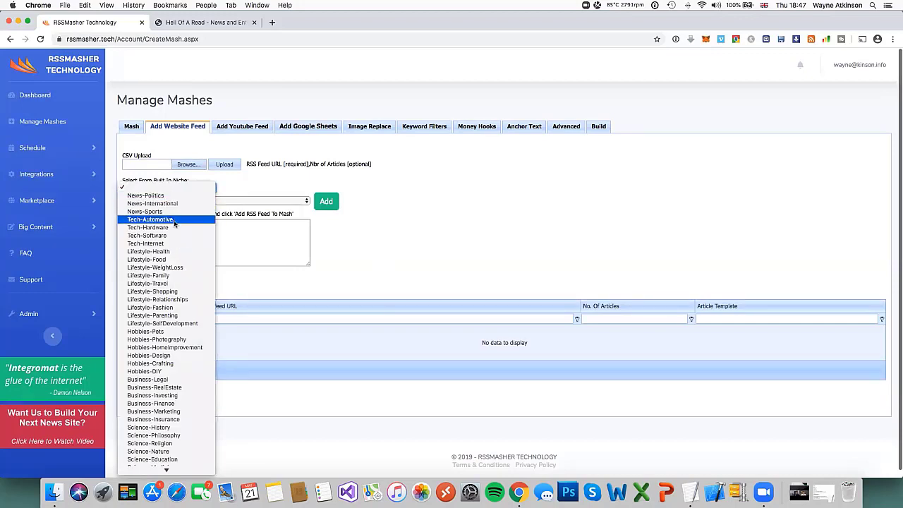
click(167, 330)
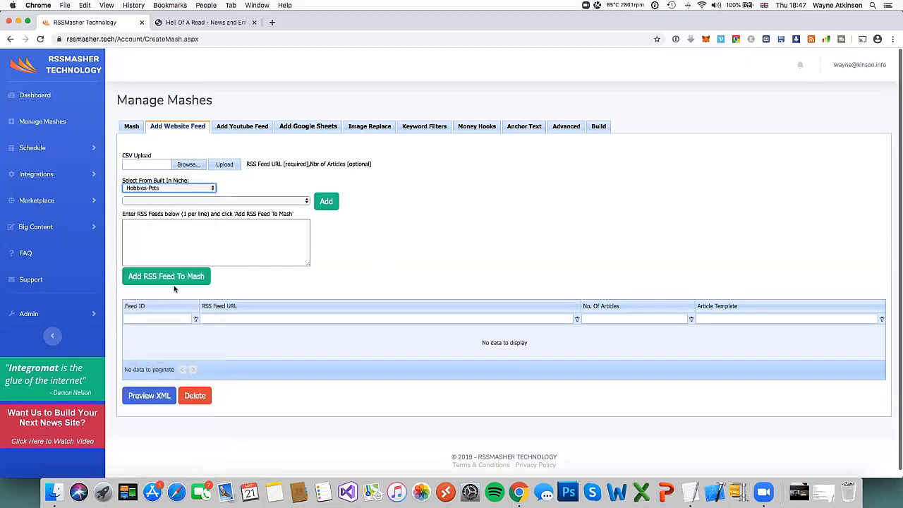
click(266, 202)
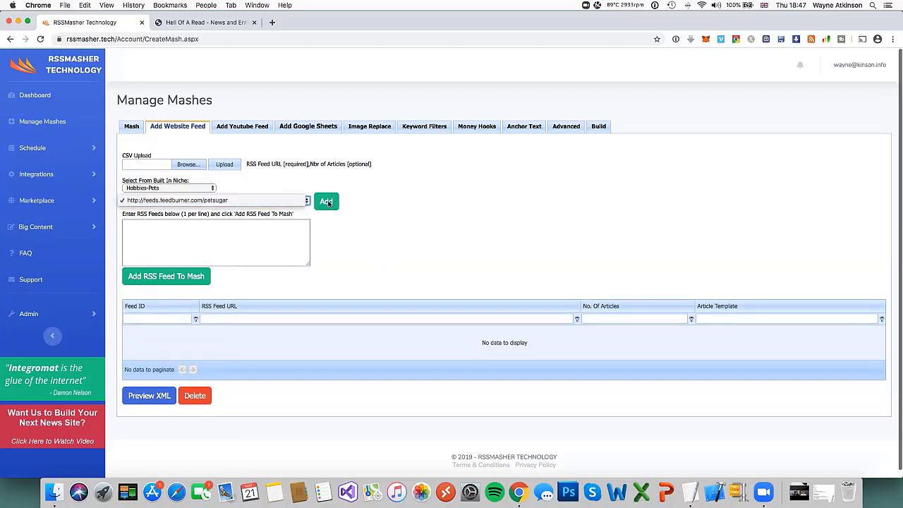
click(199, 189)
click(199, 189)
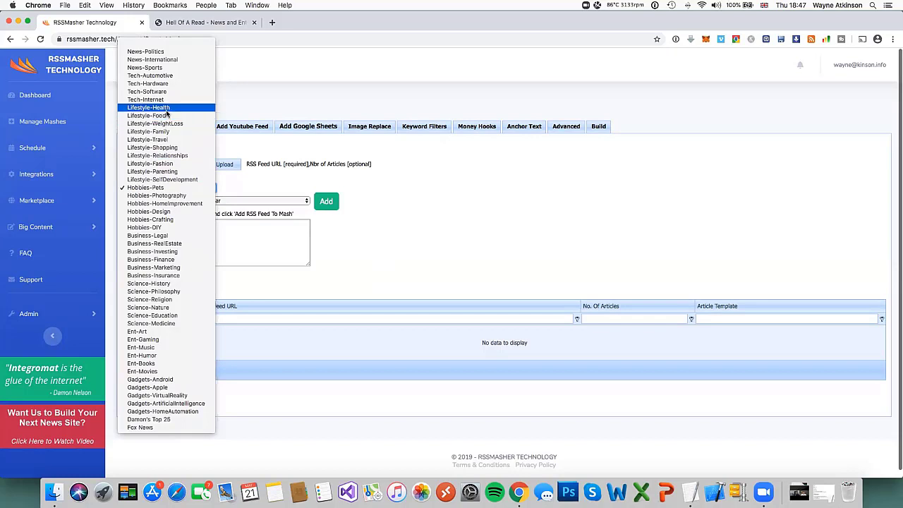
click(256, 193)
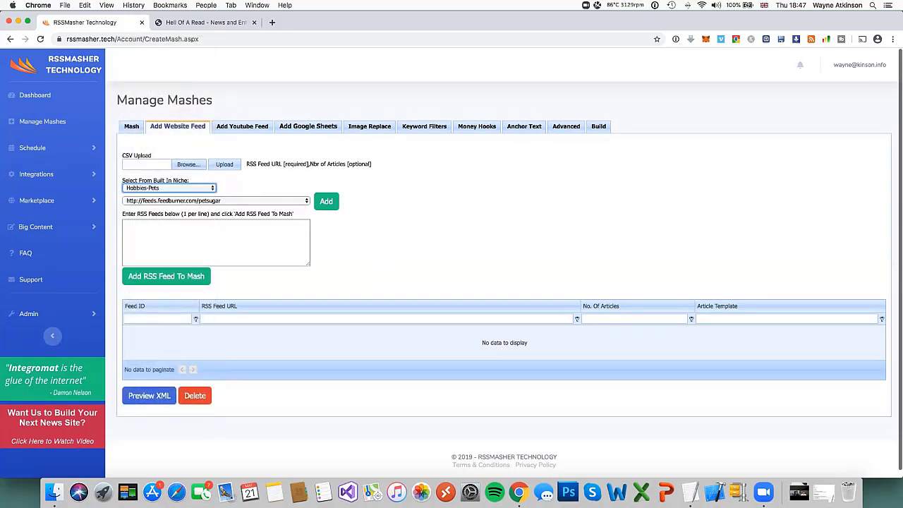
click(155, 232)
text(https://www.thesun.co.uk/money/feed/)
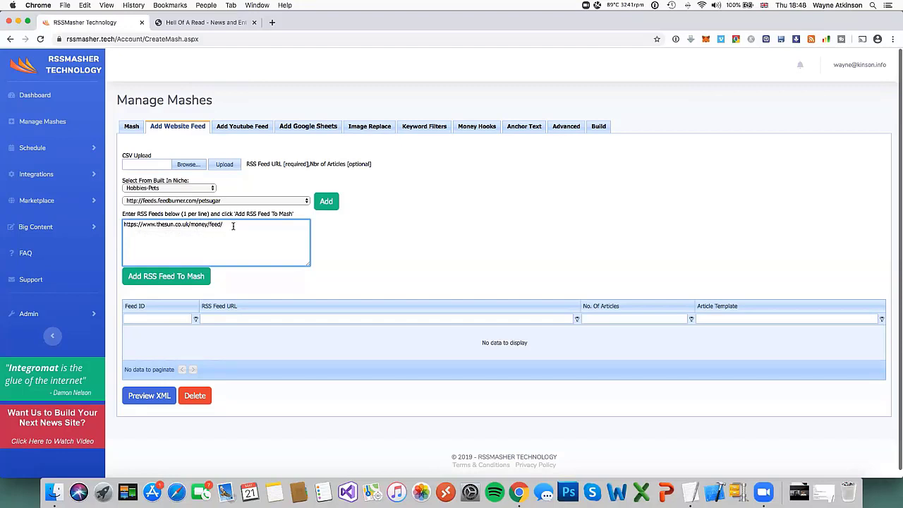
key(Tab)
key(Return)
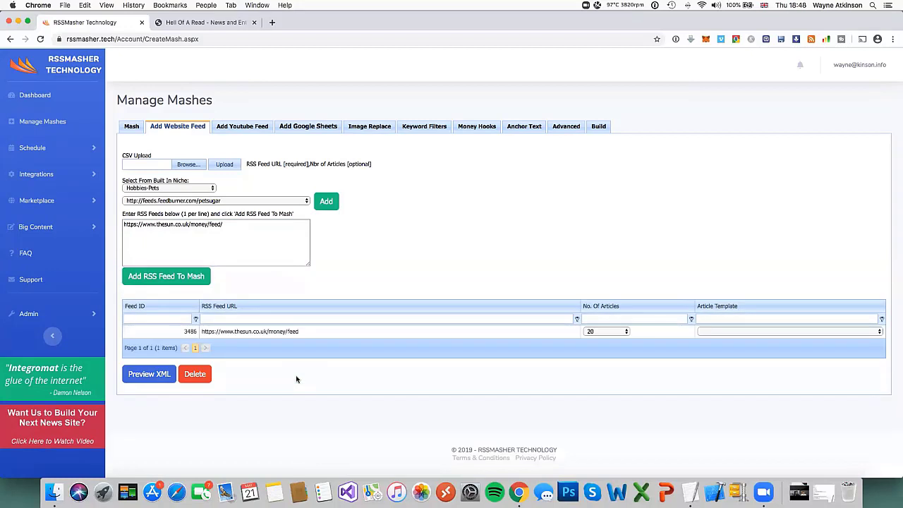
Select The Sun money feed in the feed list and keep its number of articles at 20
click(266, 334)
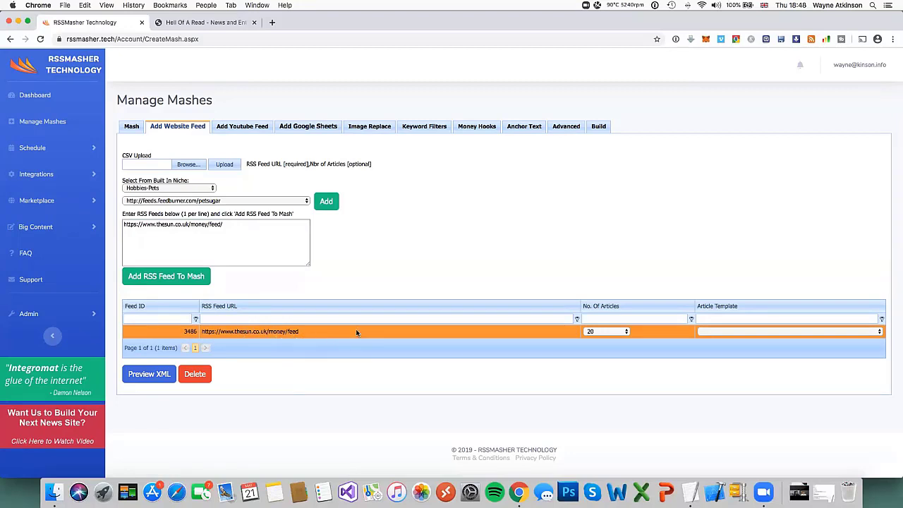
click(615, 333)
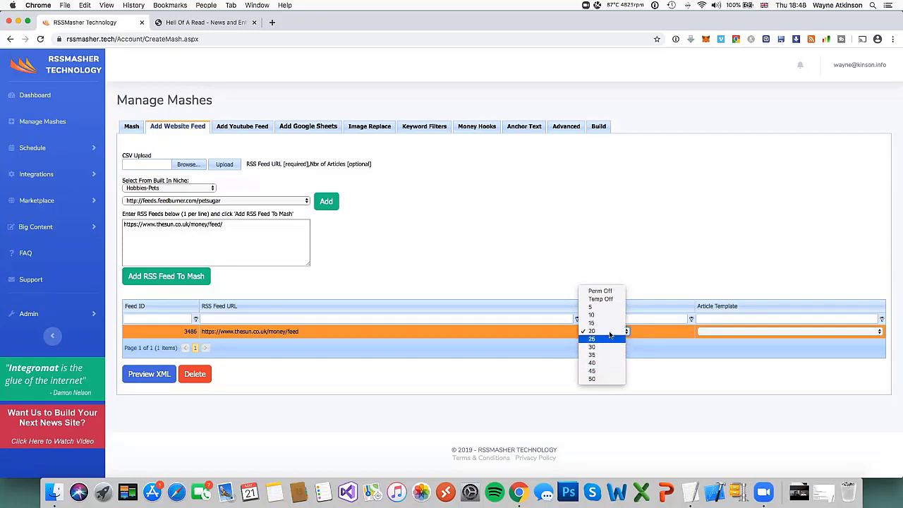
click(611, 332)
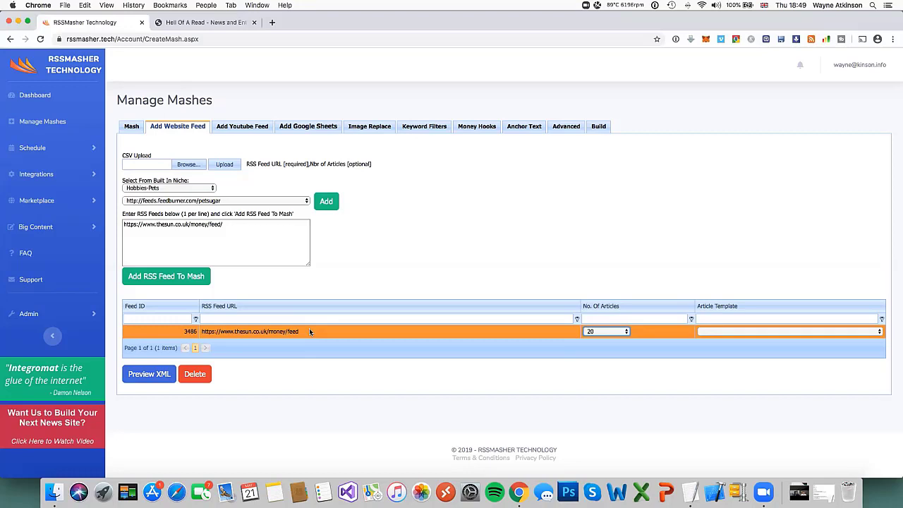
Review the mash's YouTube feed and Google Sheets source options and open its image replacement settings
click(241, 127)
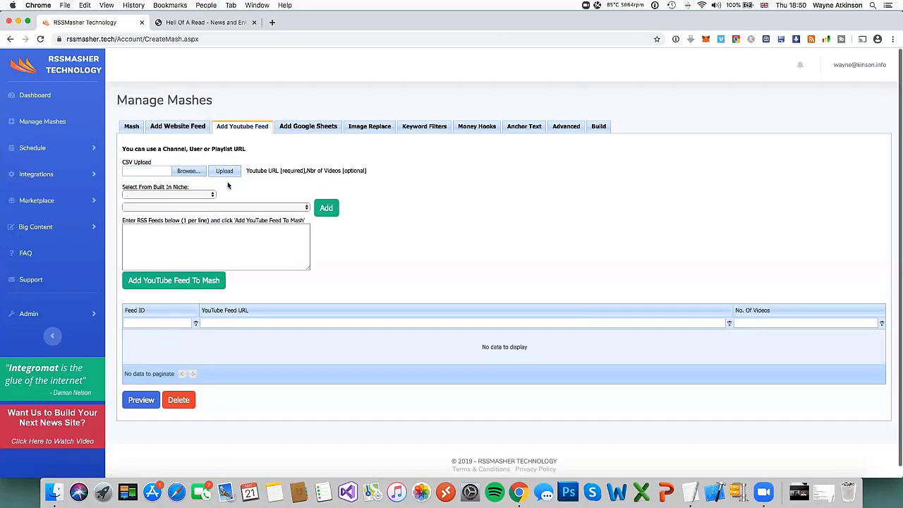
click(158, 233)
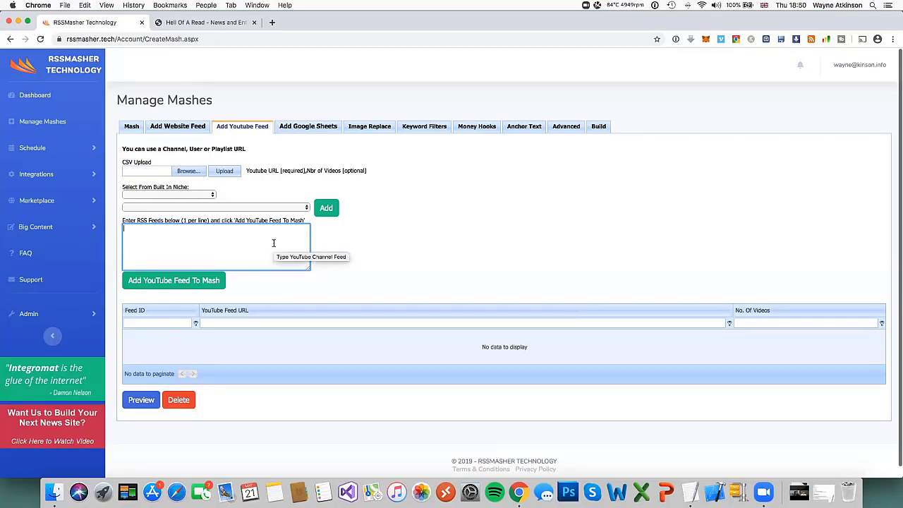
click(307, 128)
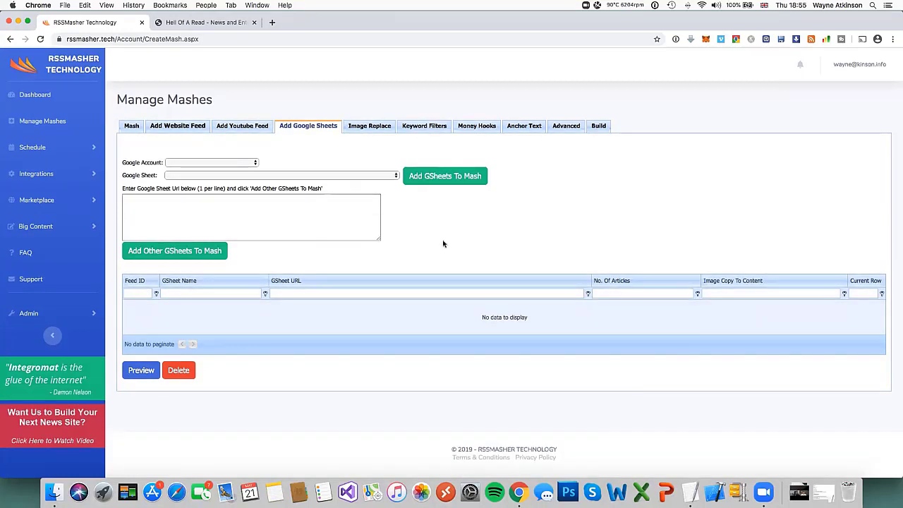
click(364, 128)
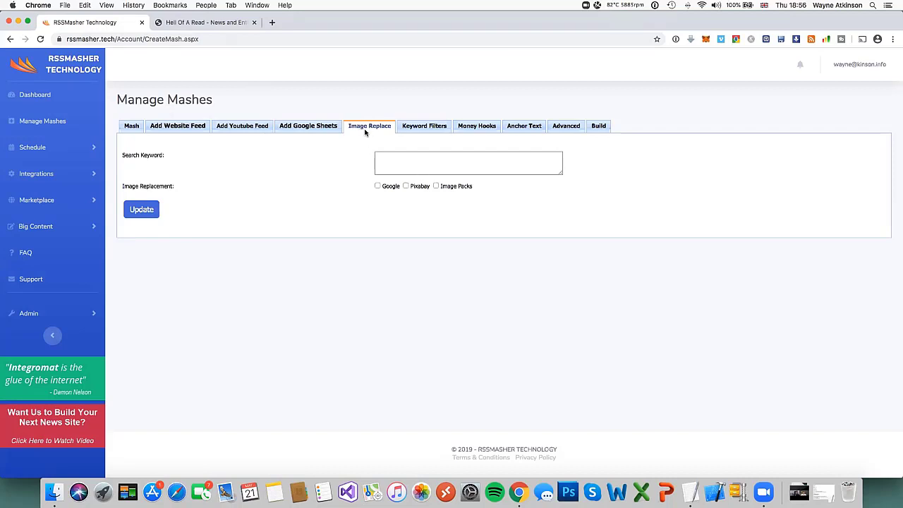
Enable image replacement from Image Packs using Assortment Pack 1, with the images order set to Order
click(436, 187)
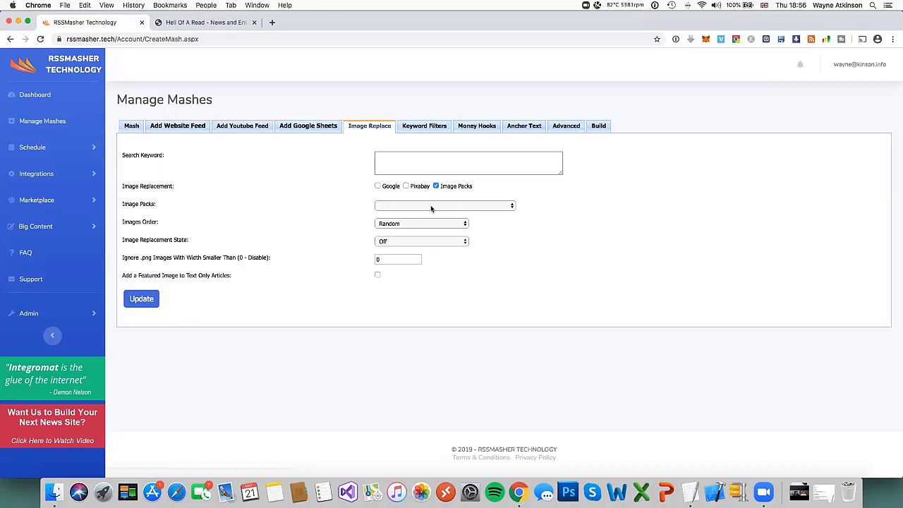
click(430, 205)
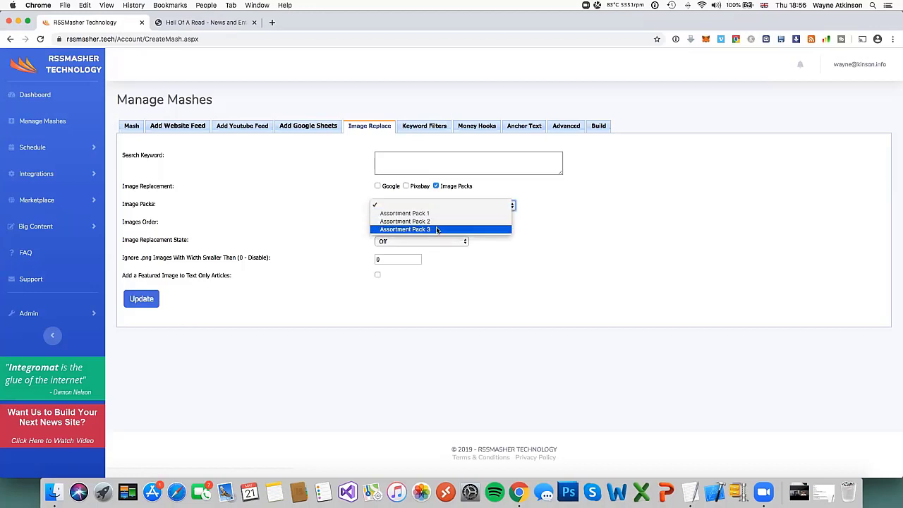
click(435, 214)
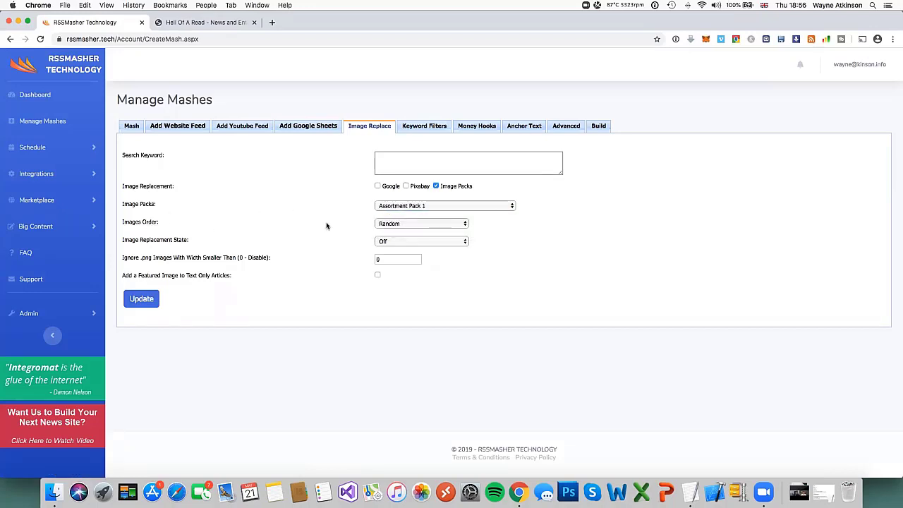
click(408, 224)
click(406, 233)
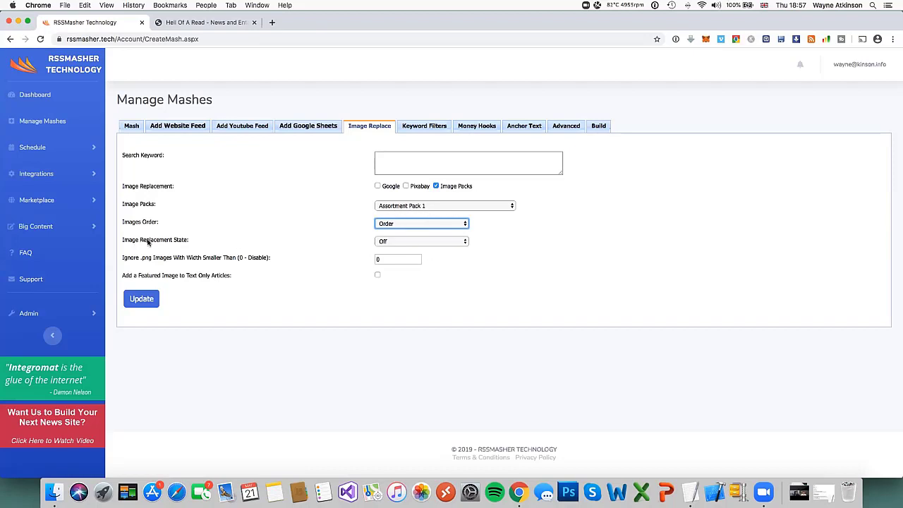
Set the image replacement state to All Images and enable adding a featured image to text-only articles
click(437, 242)
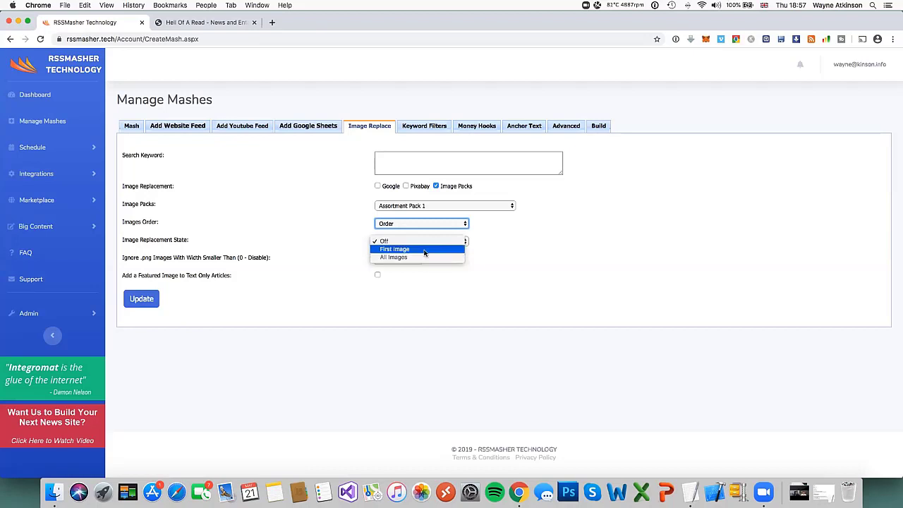
click(424, 252)
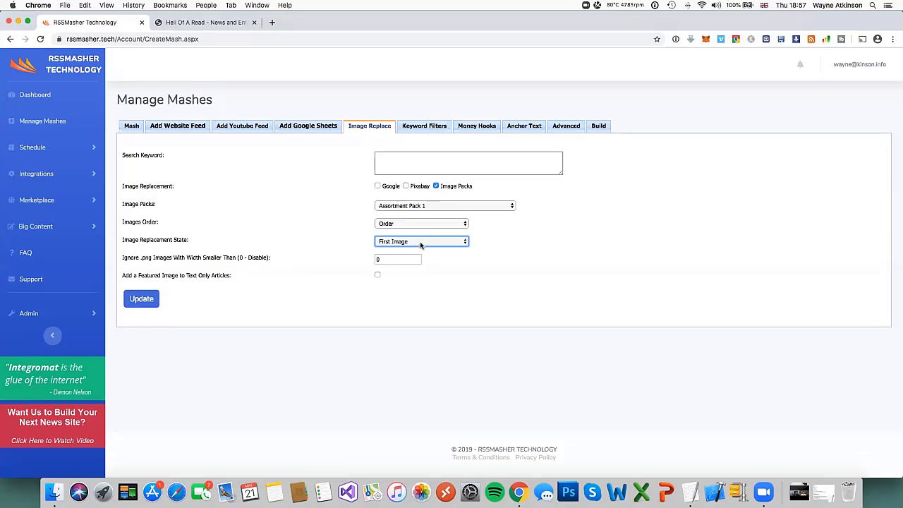
click(421, 243)
click(421, 250)
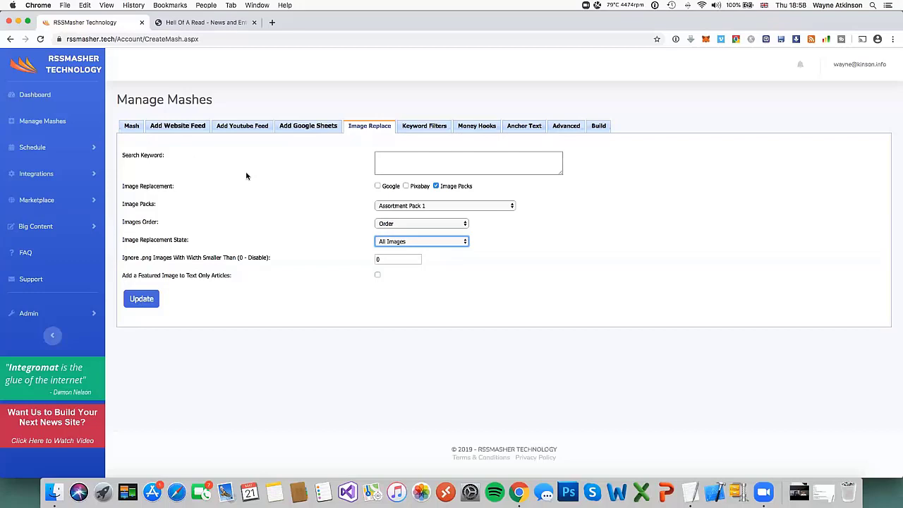
click(377, 275)
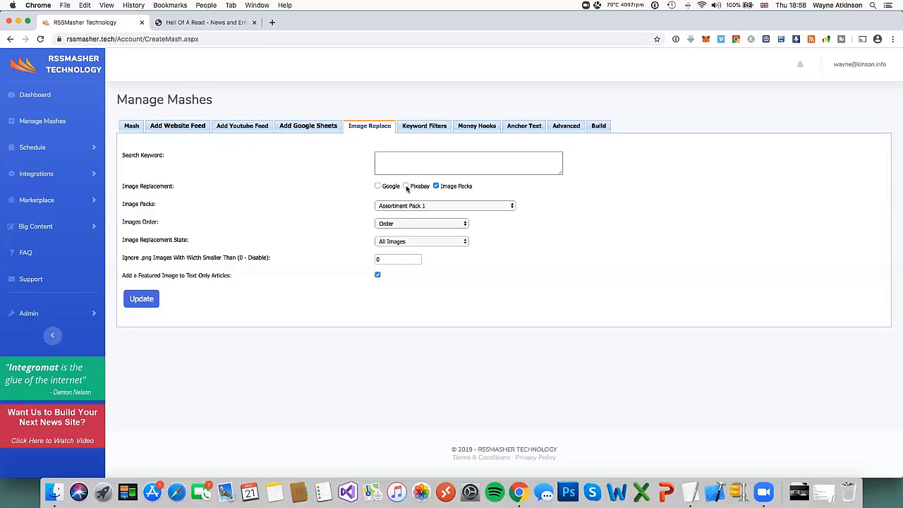
Check the list of available integrations for the Google Custom Search and Pixabay entries
click(39, 176)
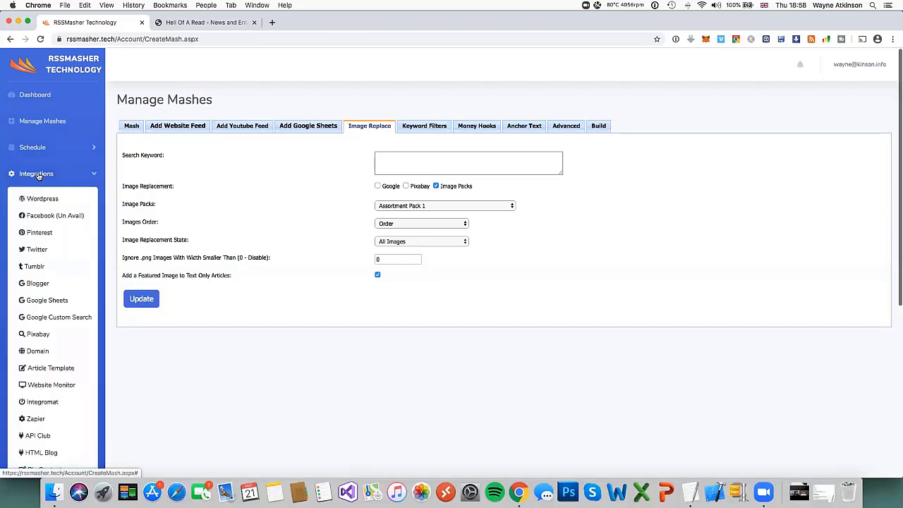
scroll(43, 189, down, 2)
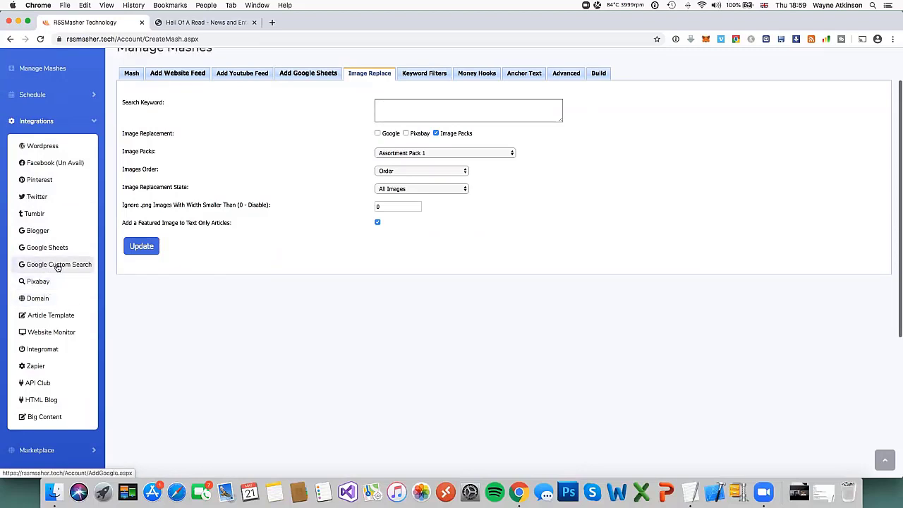
click(59, 122)
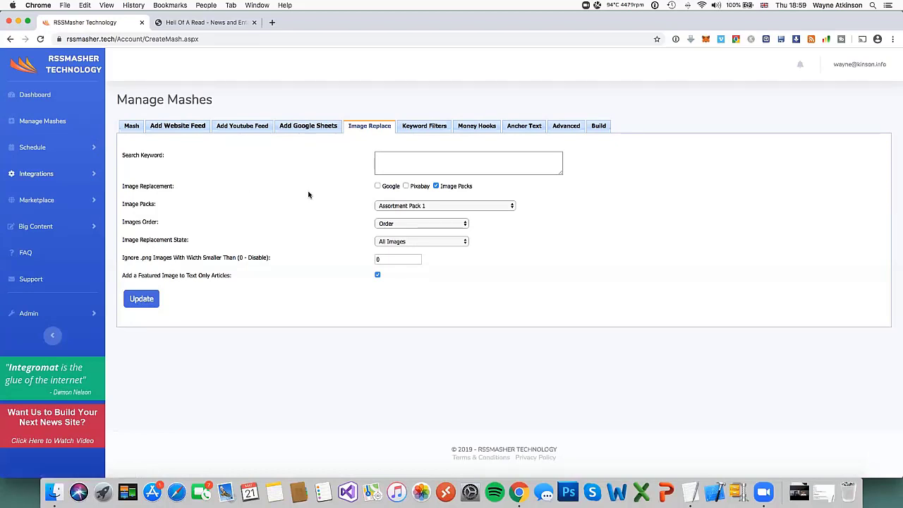
Enter "money, money tips" as the search keywords for image replacement
click(388, 160)
text(money)
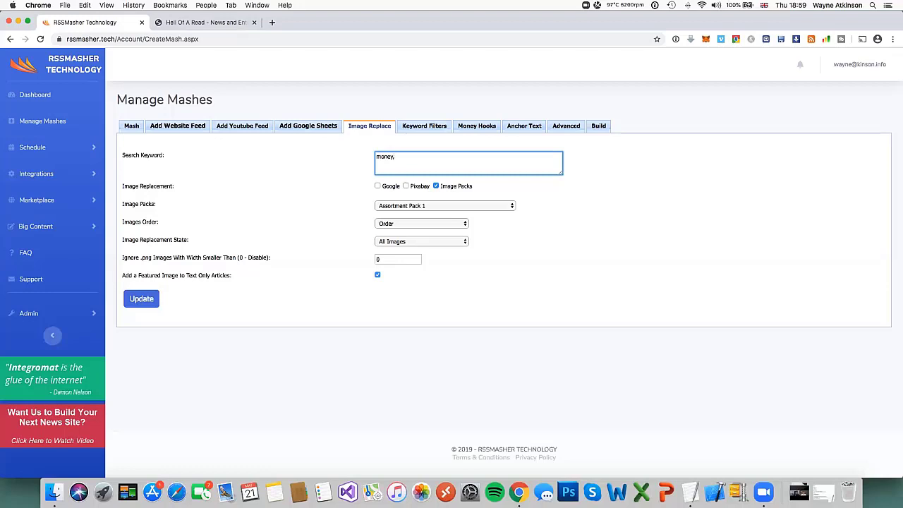
text(, money tips)
Enable Pixabay as an image replacement source and choose the saved Pixabay search account
click(405, 186)
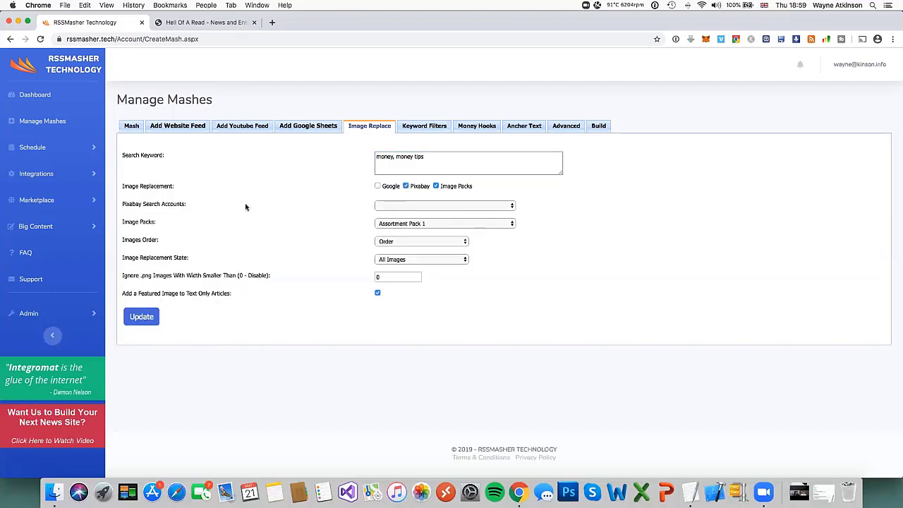
click(415, 205)
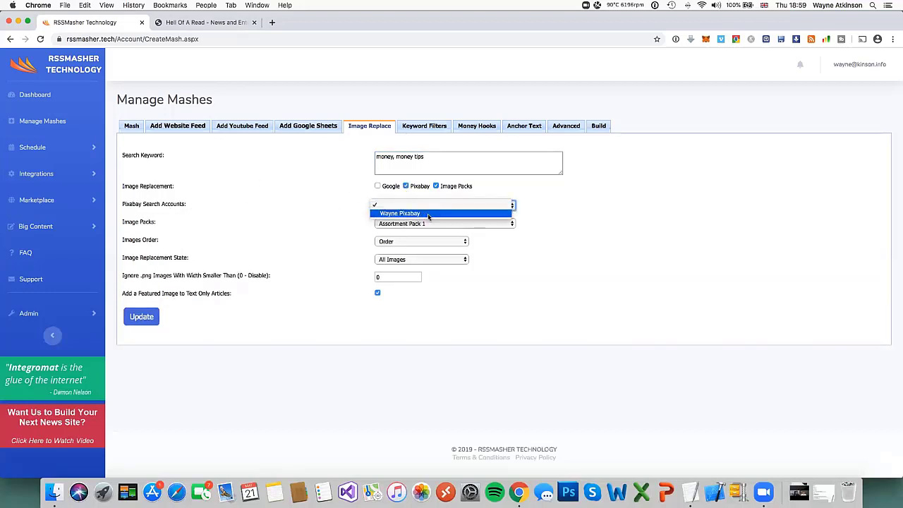
click(427, 213)
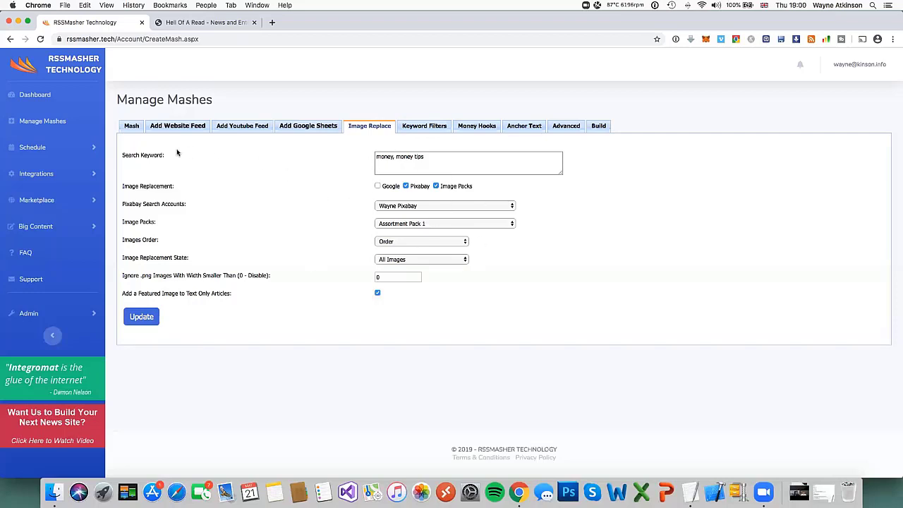
Turn off the Image Packs and Pixabay sources and save the image replacement settings
click(436, 186)
click(406, 187)
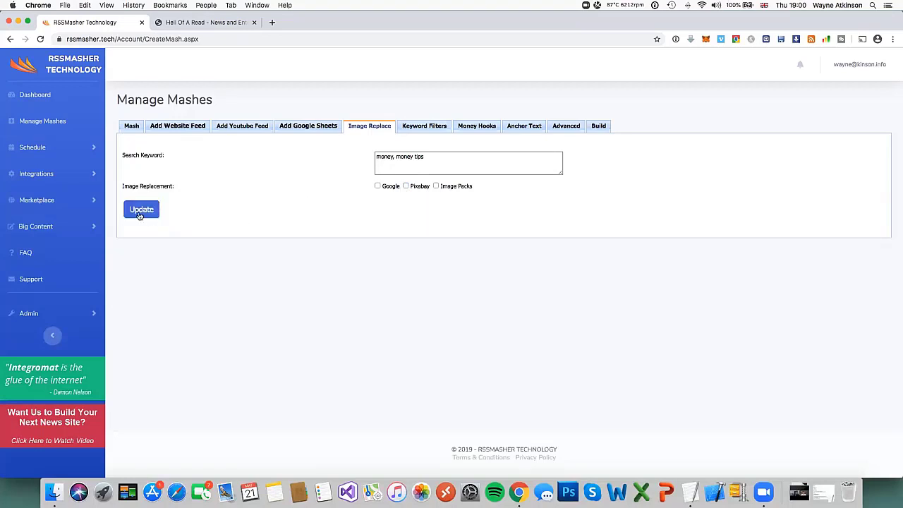
click(148, 211)
Open the mash's keyword filters and check the feeds they can apply to, keeping All Feeds selected
click(425, 127)
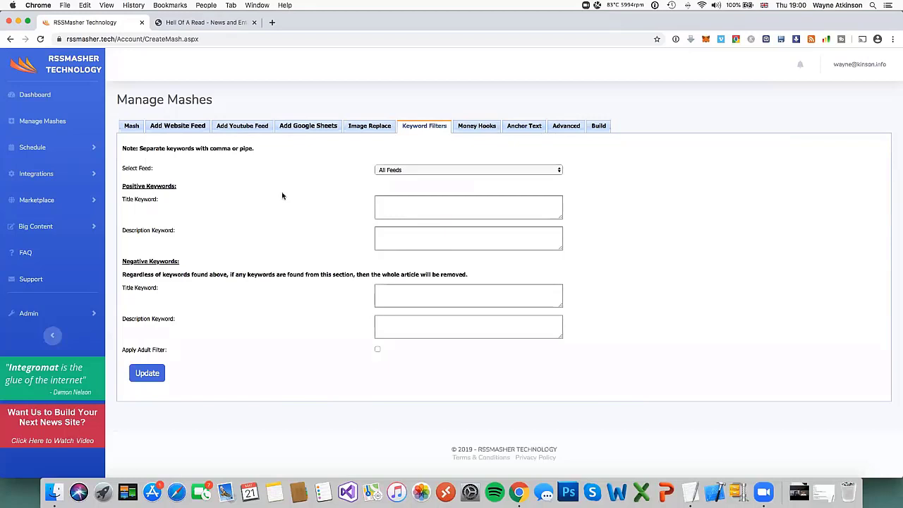
click(409, 170)
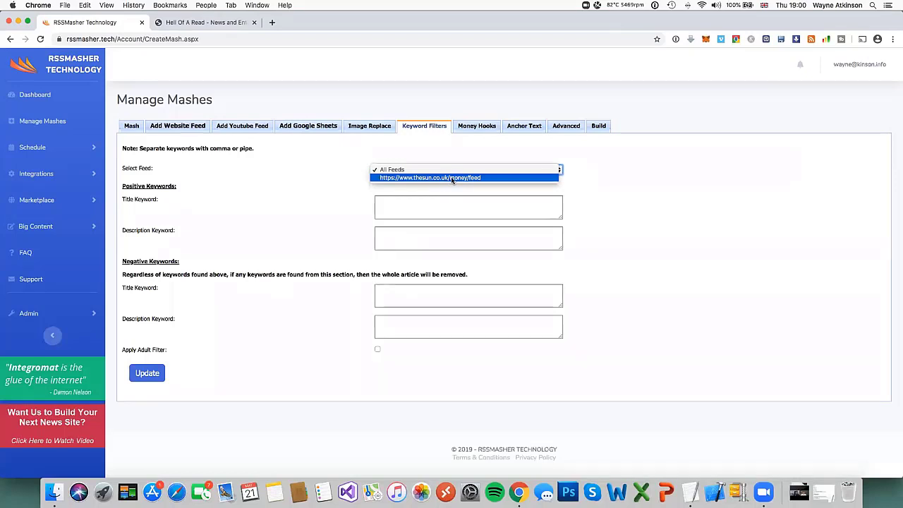
click(395, 170)
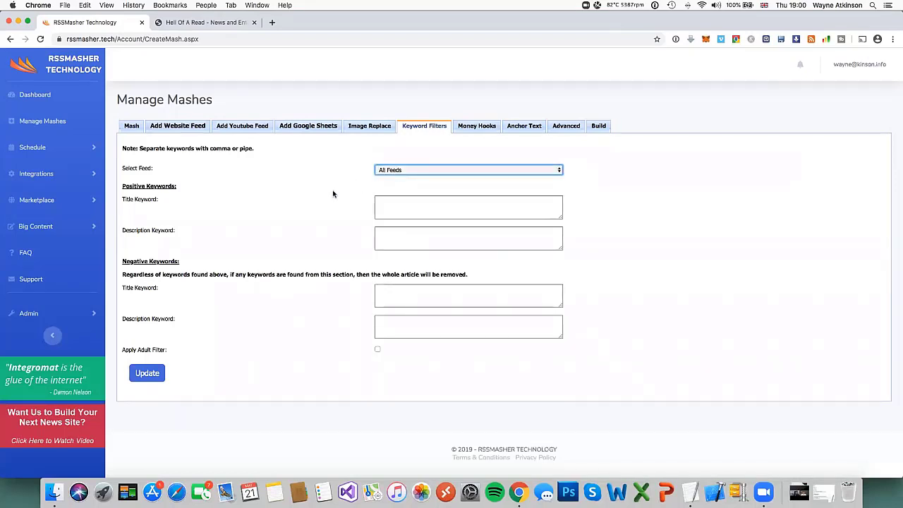
Enter "us dollar,money tips" as positive title keywords and "us dollar" as the positive description keyword
key(Tab)
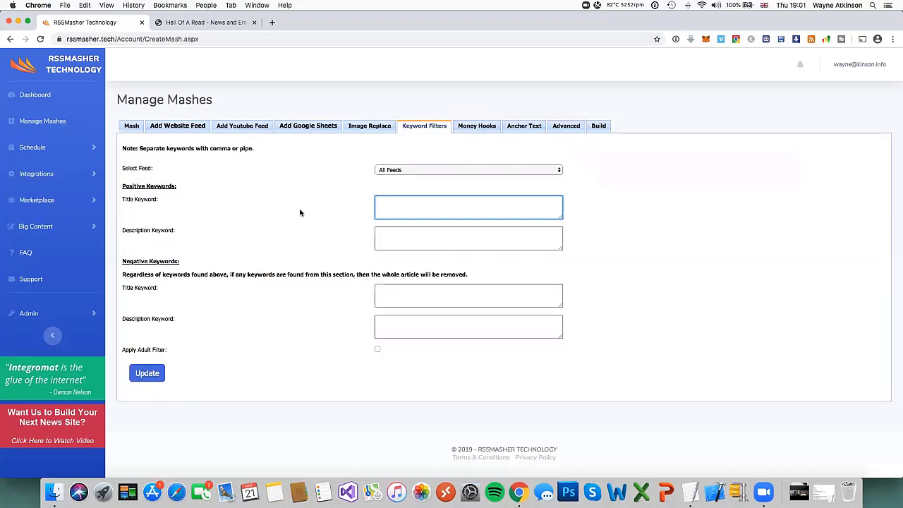
text(us dollar)
drag(414, 201, 363, 202)
click(433, 205)
click(389, 237)
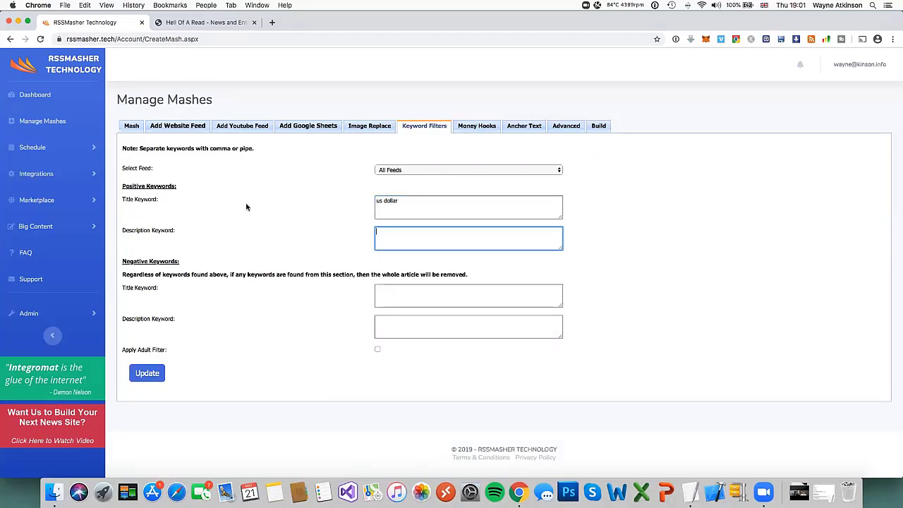
text(us dollar)
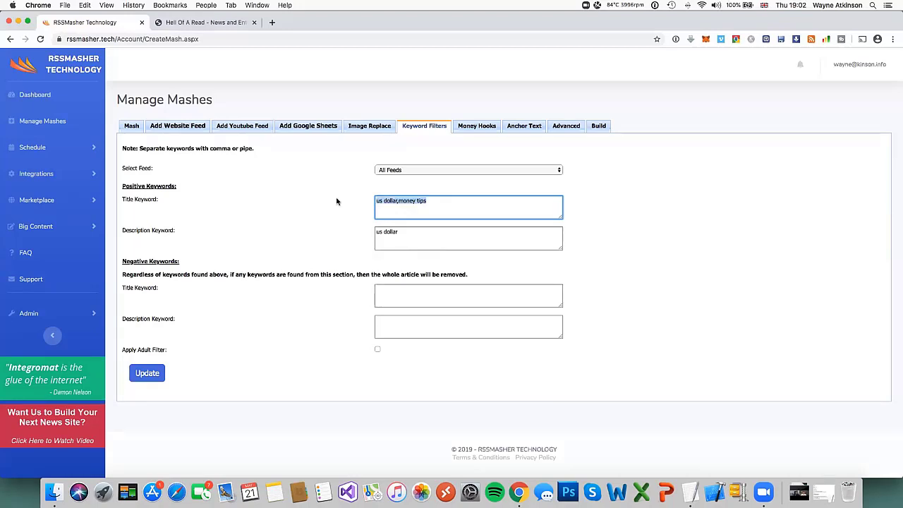
Enter "yen" as a negative title keyword and clear all the unsaved keyword filter entries
click(395, 295)
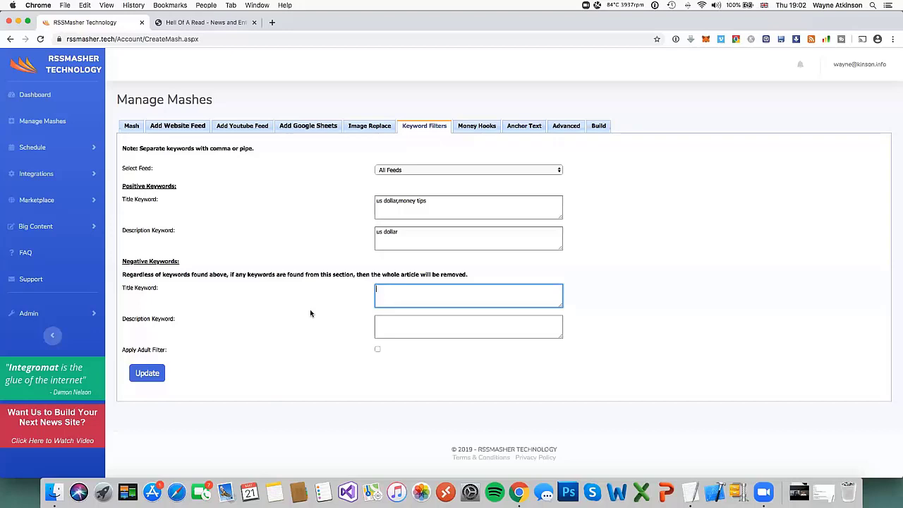
text(en)
click(300, 312)
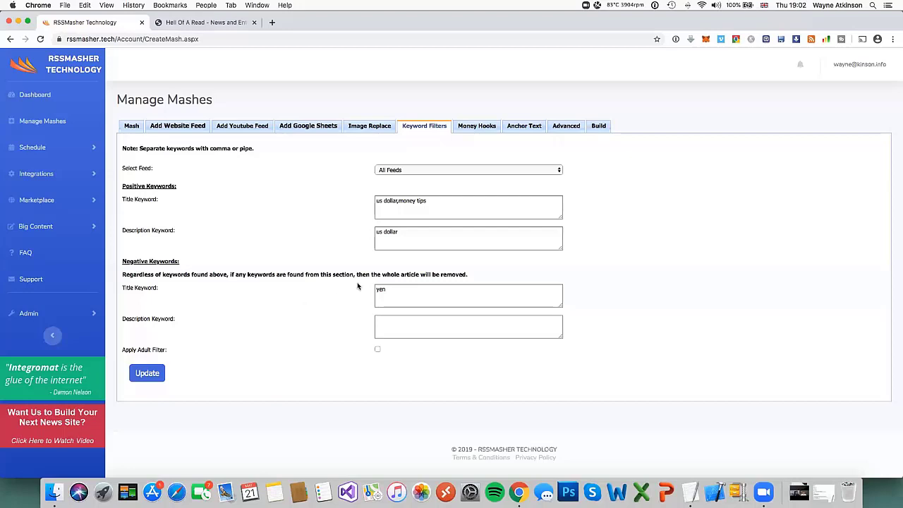
drag(443, 201, 346, 206)
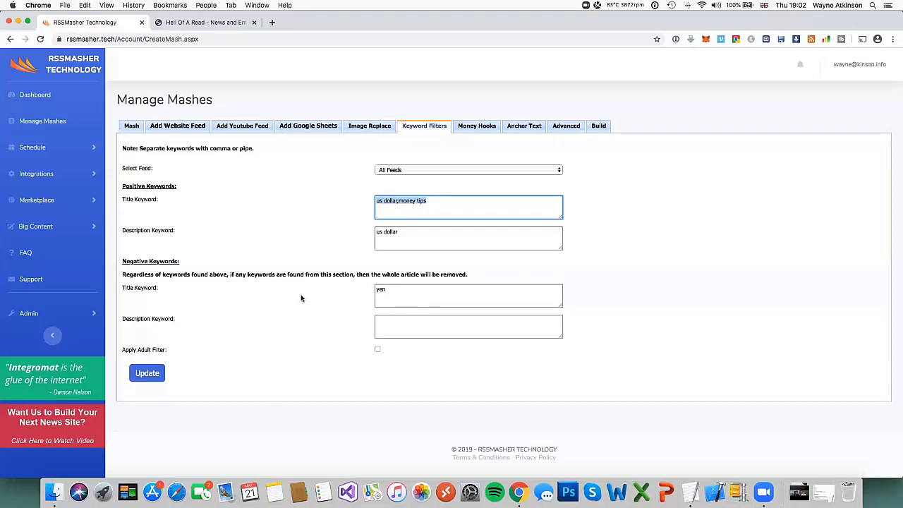
key(super+r)
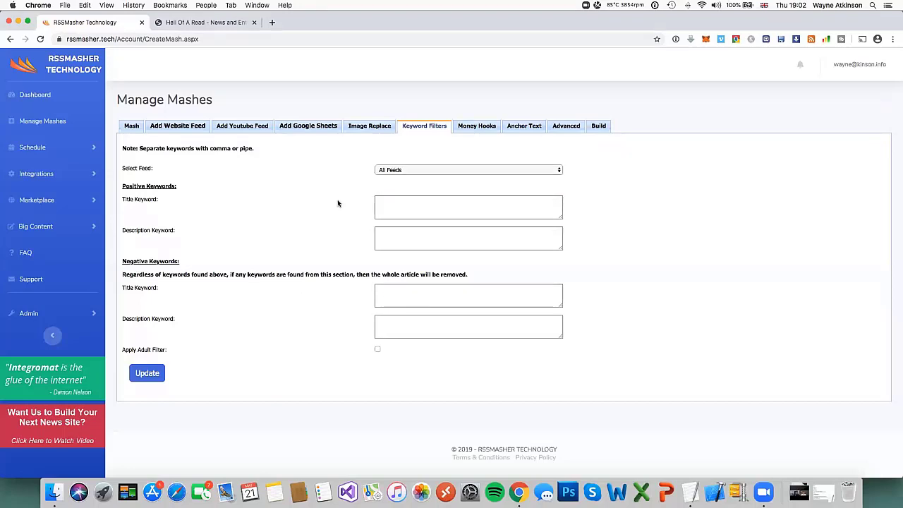
Open the mash's money hooks and insert the Citation token into the Money Hook After text
click(462, 126)
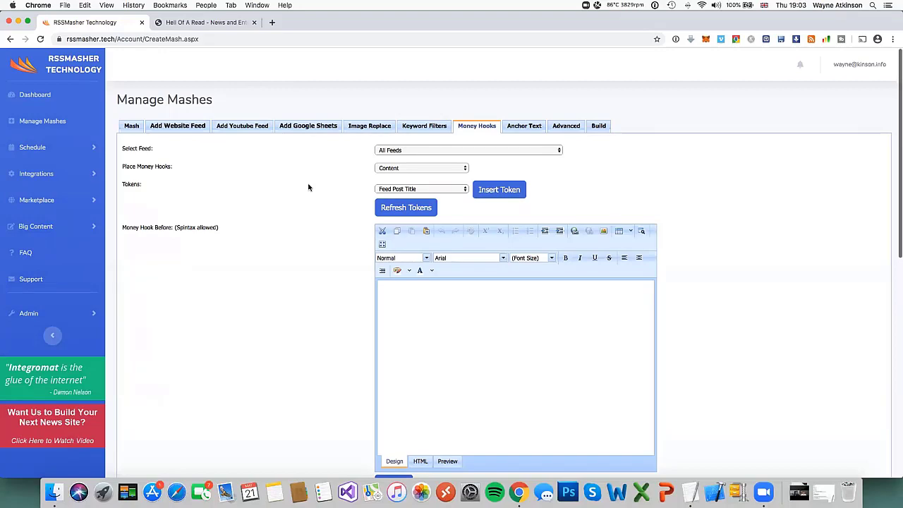
scroll(297, 268, down, 5)
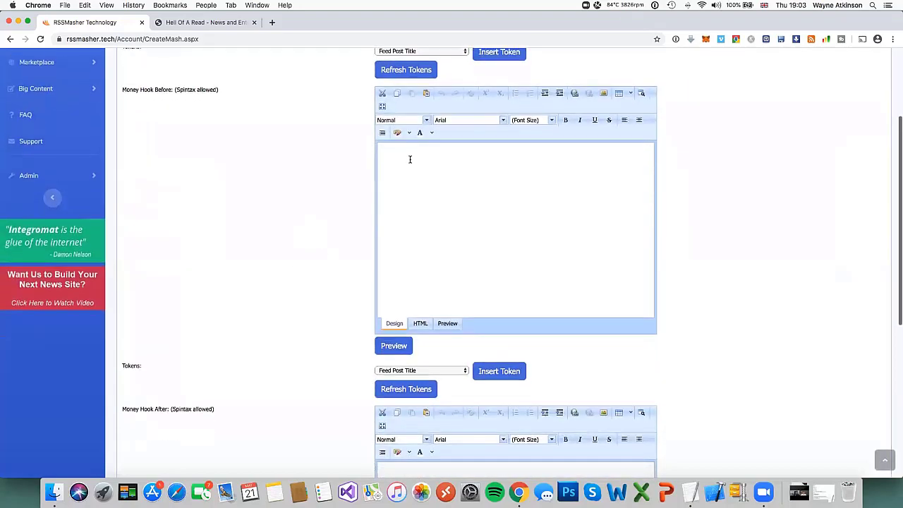
click(410, 160)
scroll(319, 235, down, 5)
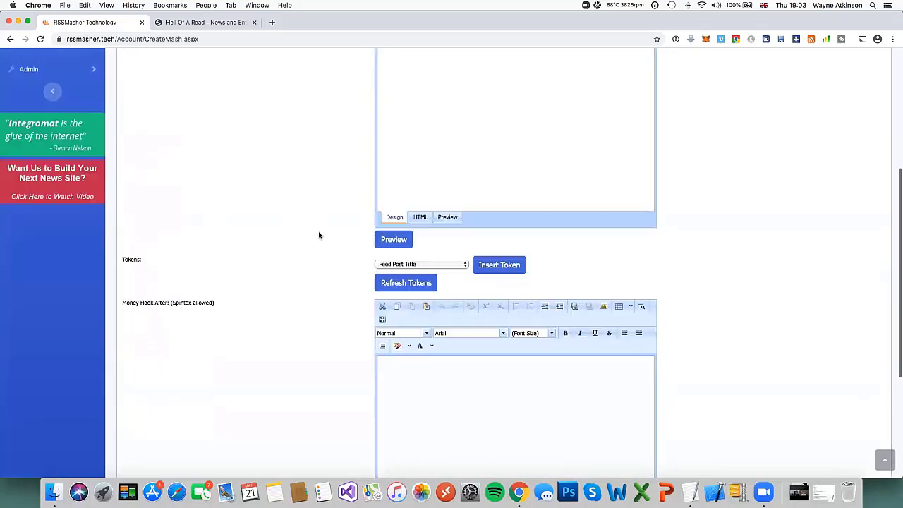
scroll(319, 236, down, 2)
click(440, 288)
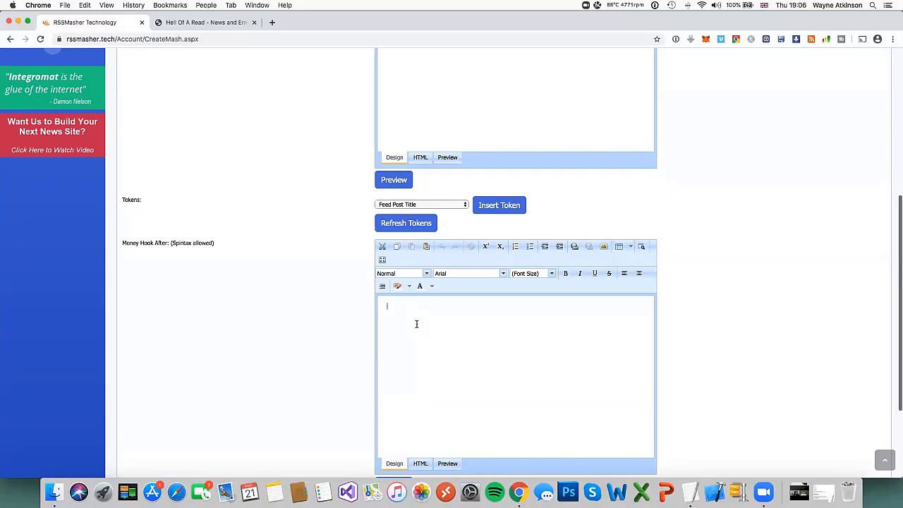
click(450, 205)
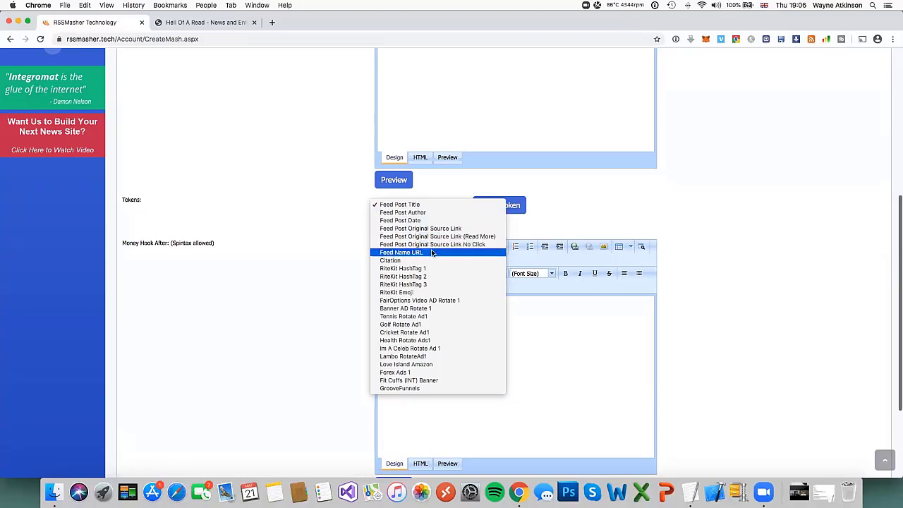
click(394, 263)
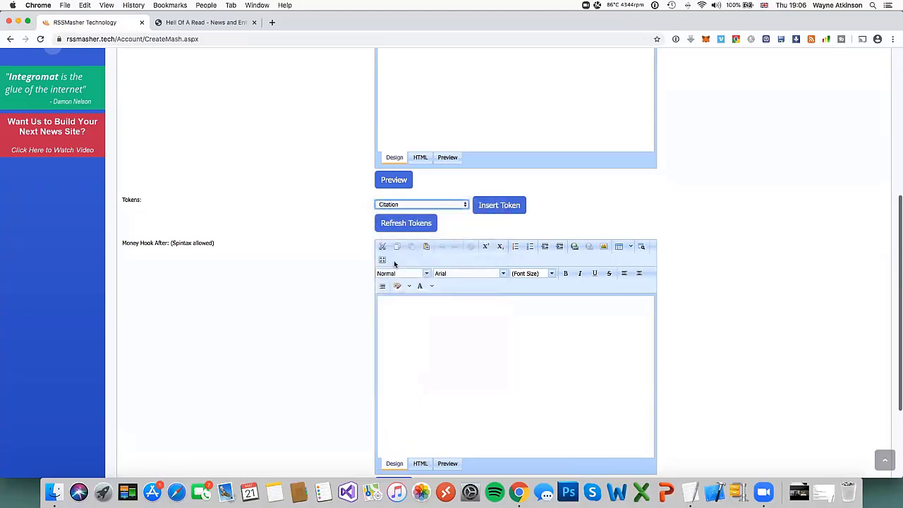
click(494, 211)
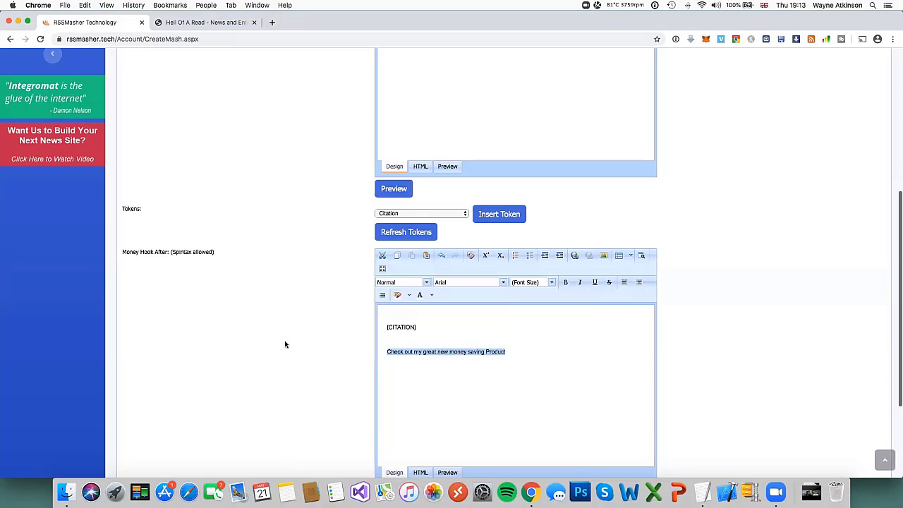
Delete the line "Check out my great new money saving Product" from the Money Hook After text
click(520, 351)
drag(507, 350, 378, 355)
key(BackSpace)
scroll(340, 358, down, 2)
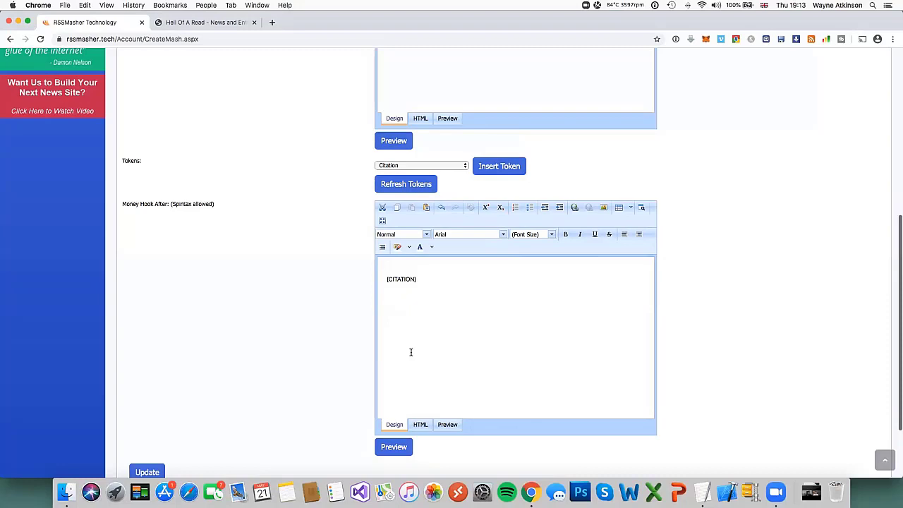
Insert the Forex Ads 1 token below the citation in the Money Hook After text and save the money hooks
drag(418, 278, 375, 281)
click(419, 301)
click(455, 166)
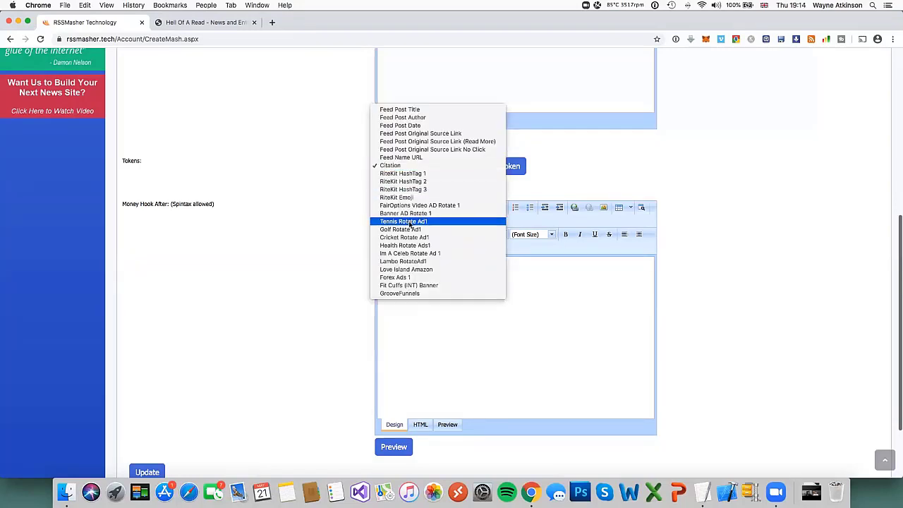
click(420, 278)
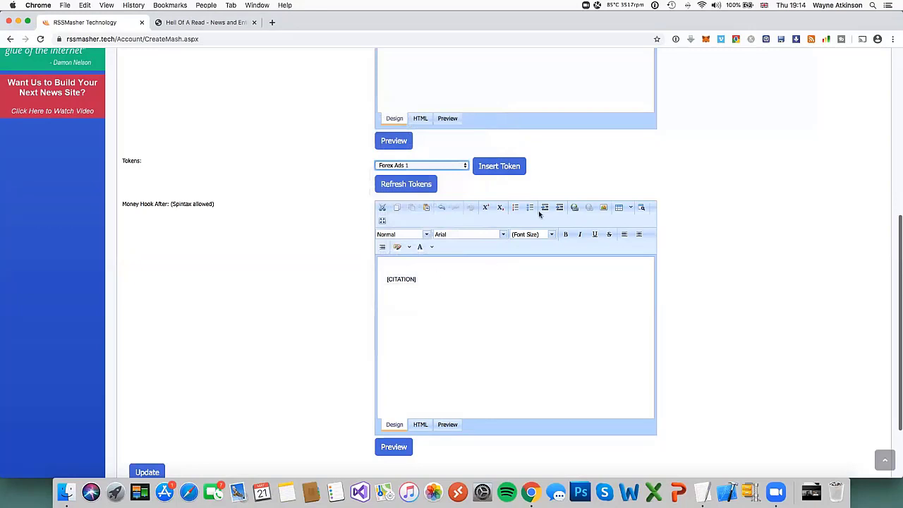
click(497, 167)
click(497, 167)
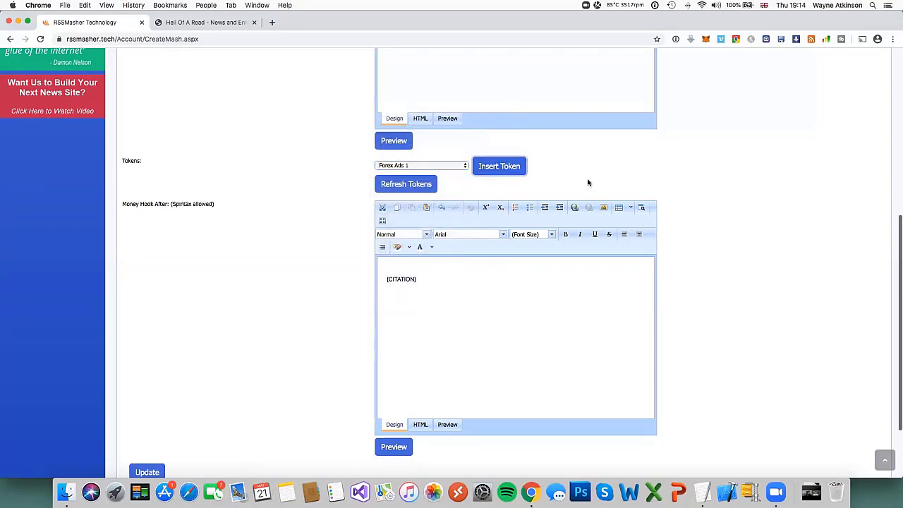
click(388, 316)
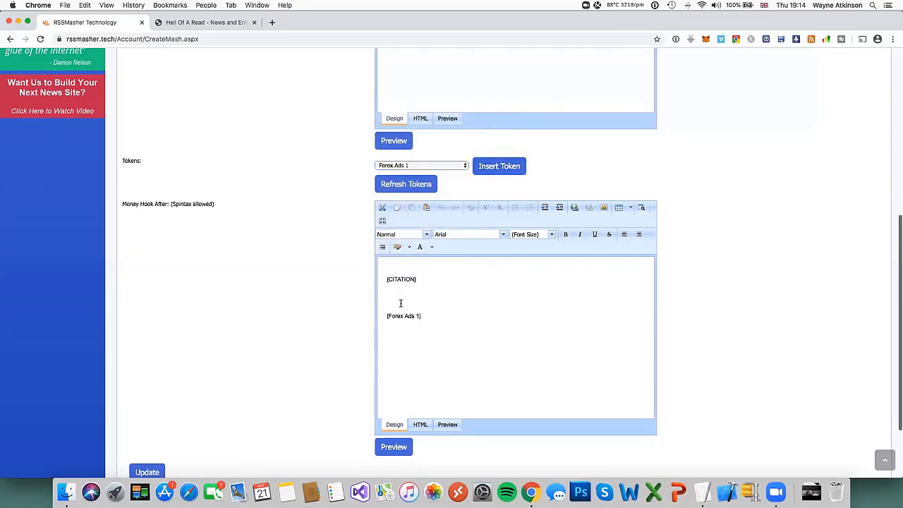
key(BackSpace)
scroll(169, 383, down, 2)
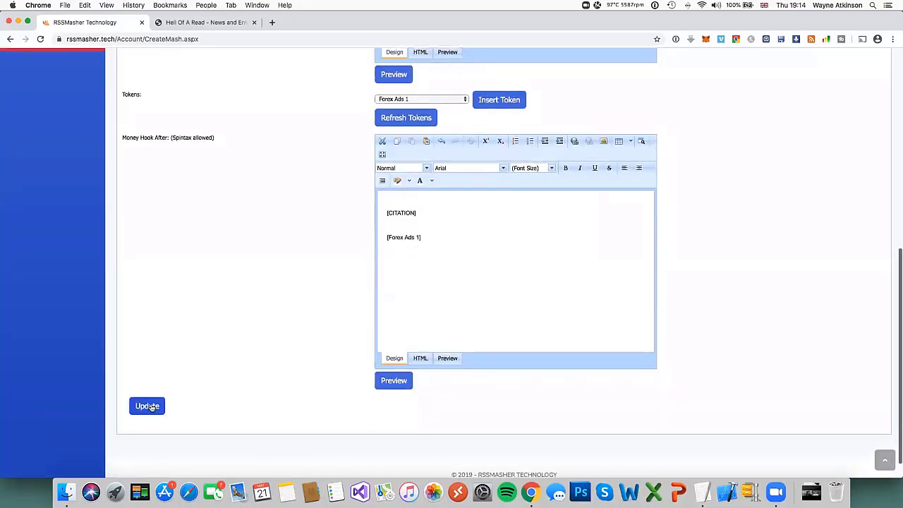
click(151, 407)
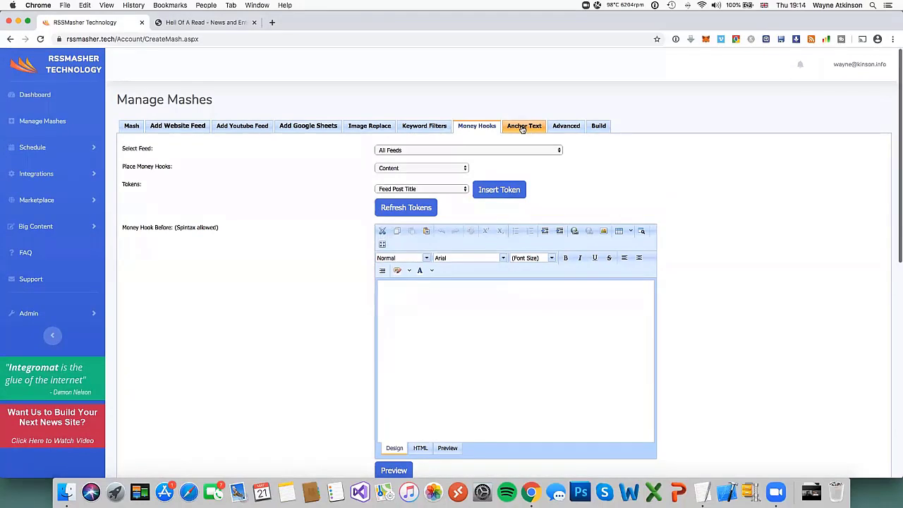
Open the mash's anchor text settings and check the feed and placement choices, keeping All Feeds and Content
click(522, 127)
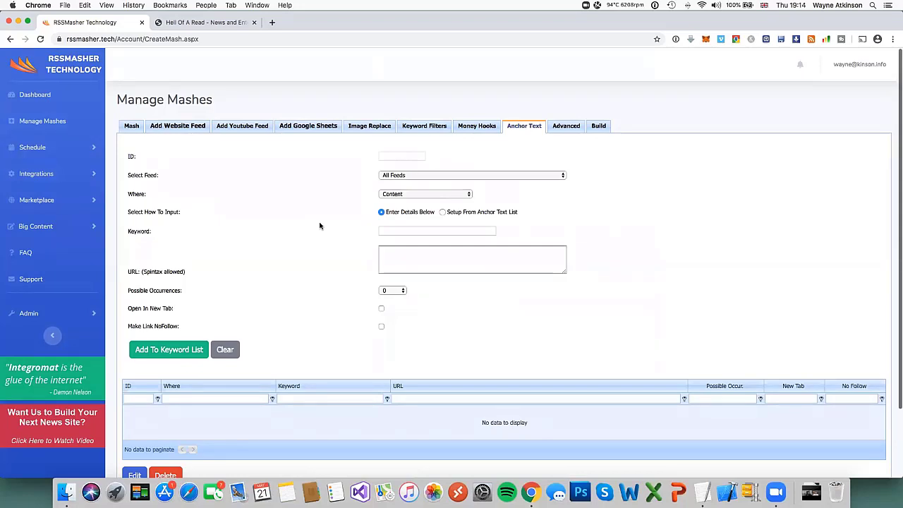
click(411, 175)
click(411, 175)
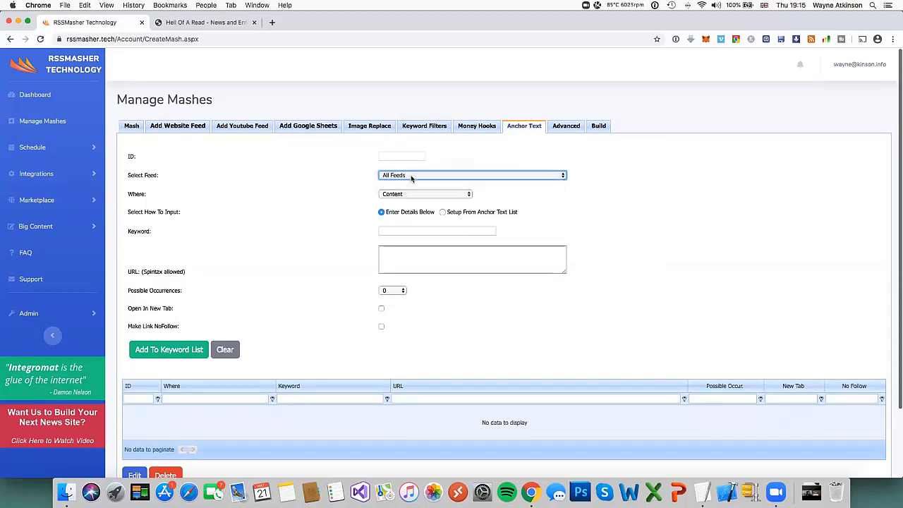
click(417, 194)
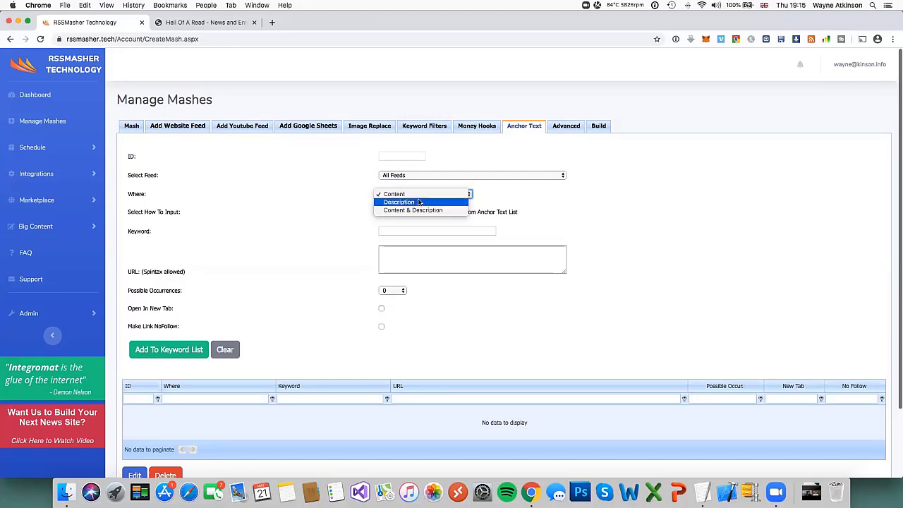
click(395, 194)
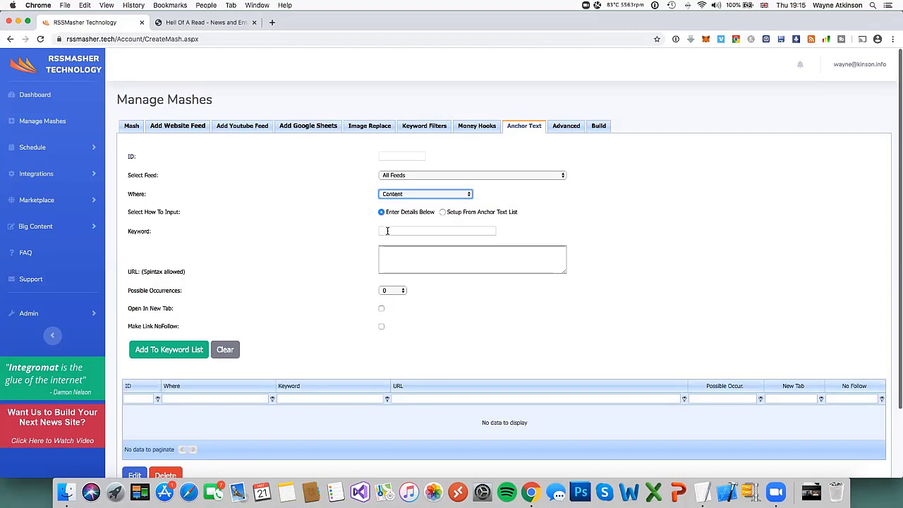
click(385, 231)
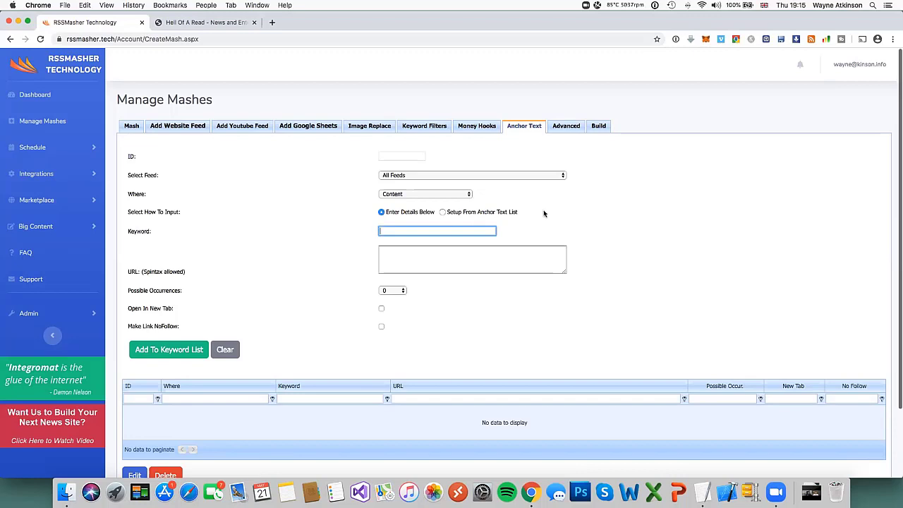
Switch the anchor text input to an existing list and copy the entries from the Test list
click(442, 212)
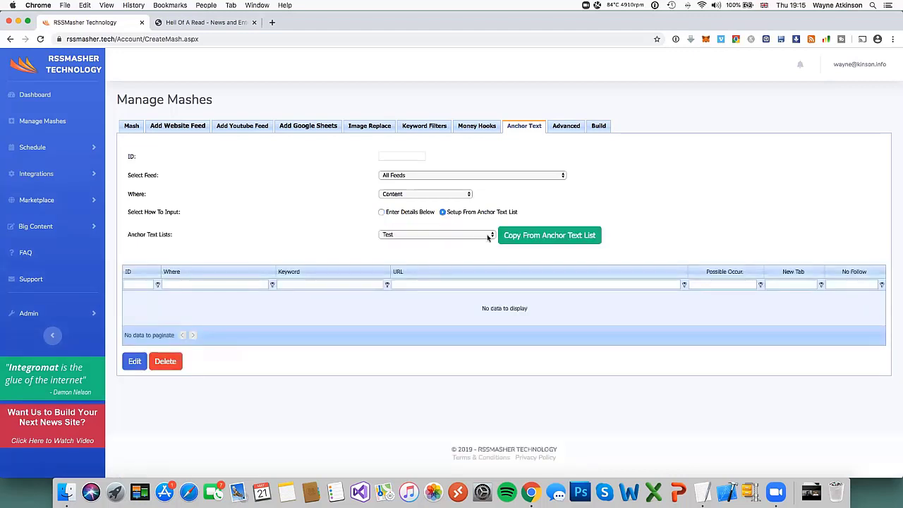
click(490, 236)
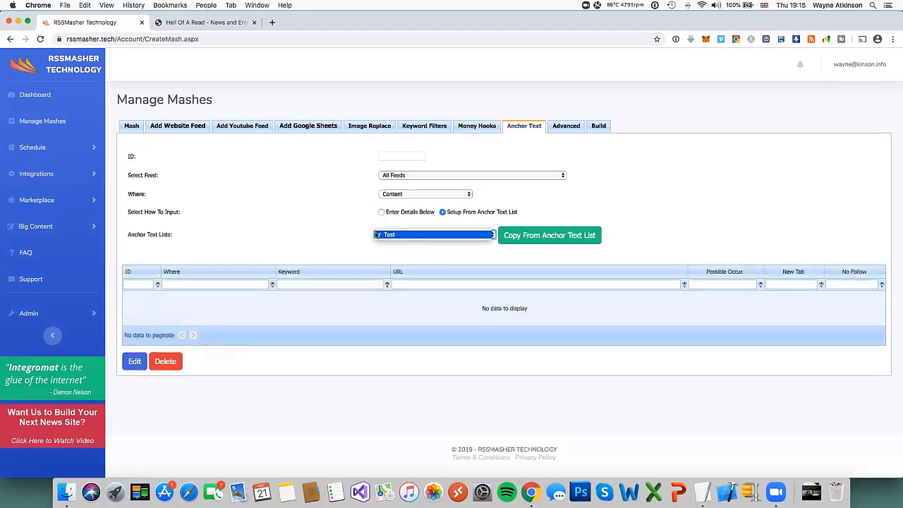
click(538, 237)
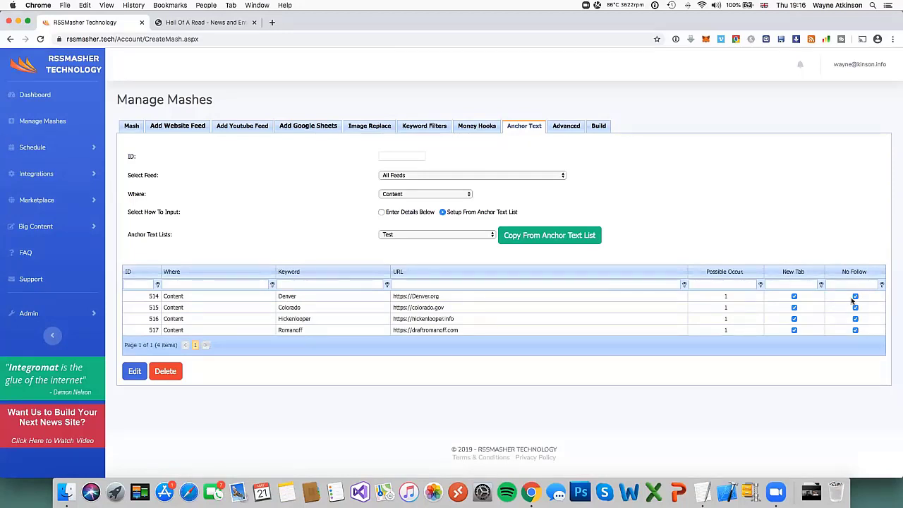
click(381, 213)
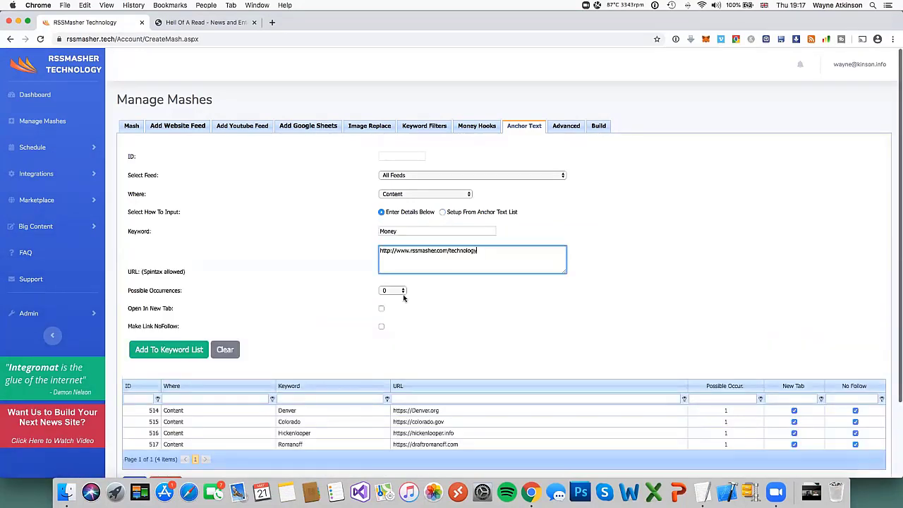
click(400, 290)
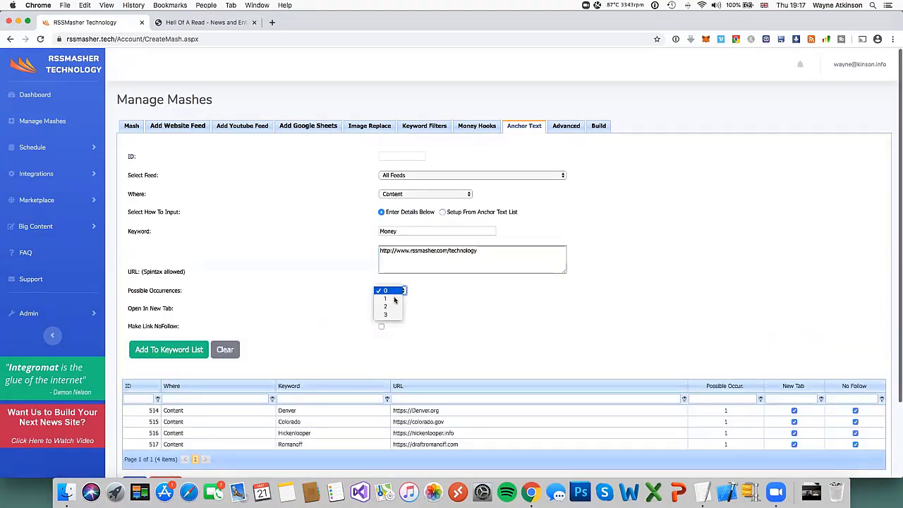
click(394, 307)
drag(478, 252, 387, 252)
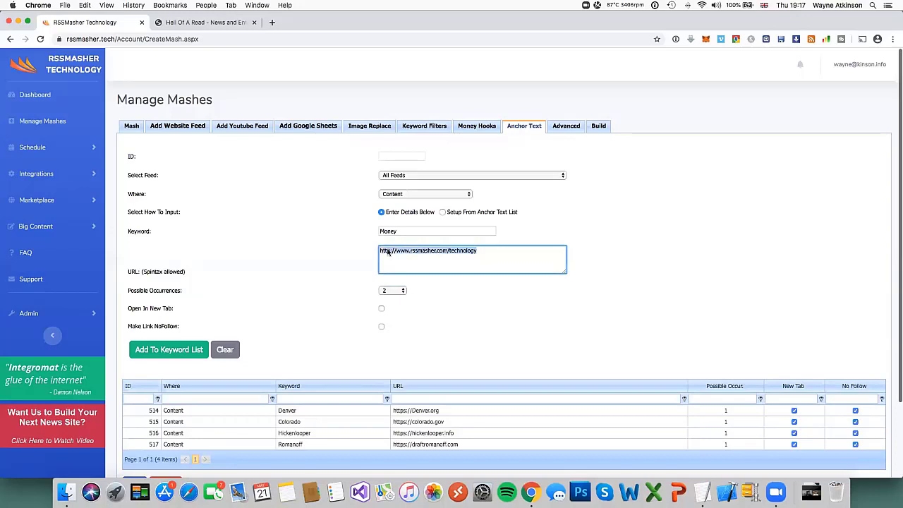
click(328, 251)
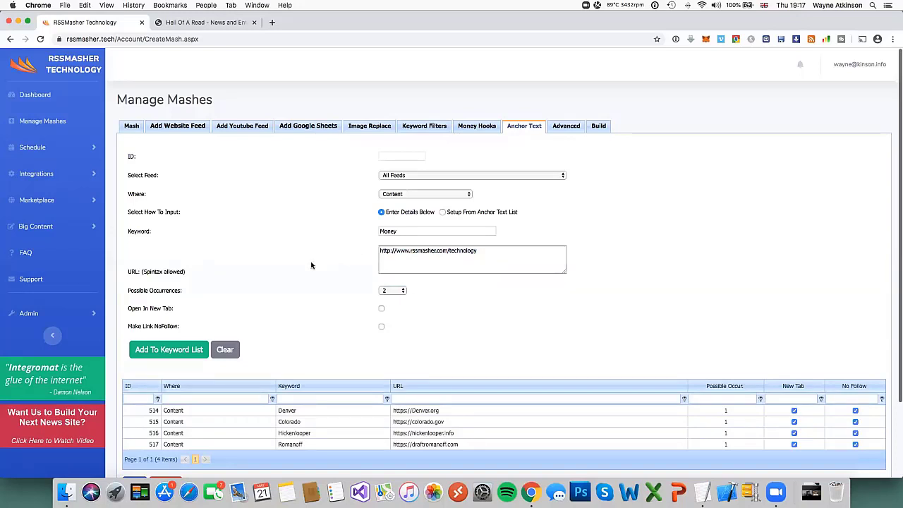
click(381, 309)
click(169, 349)
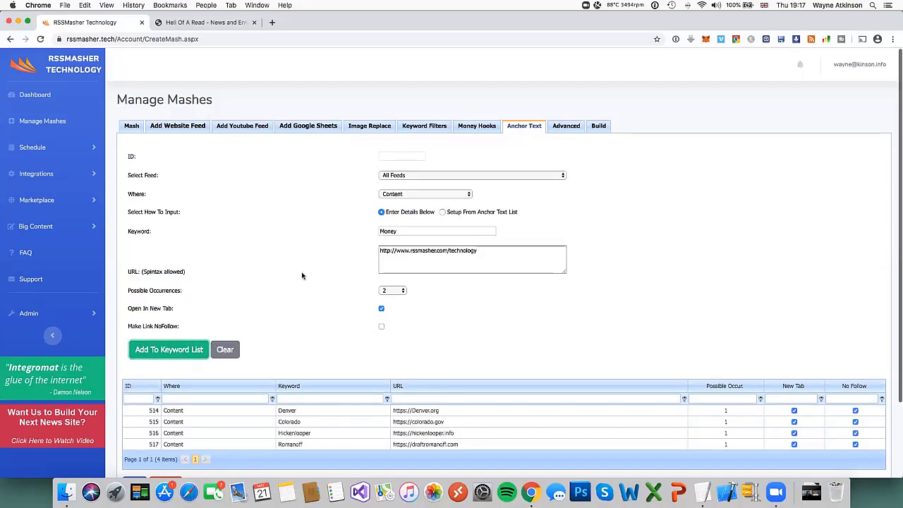
Delete the Denver entry from the anchor text keyword list
scroll(301, 272, down, 3)
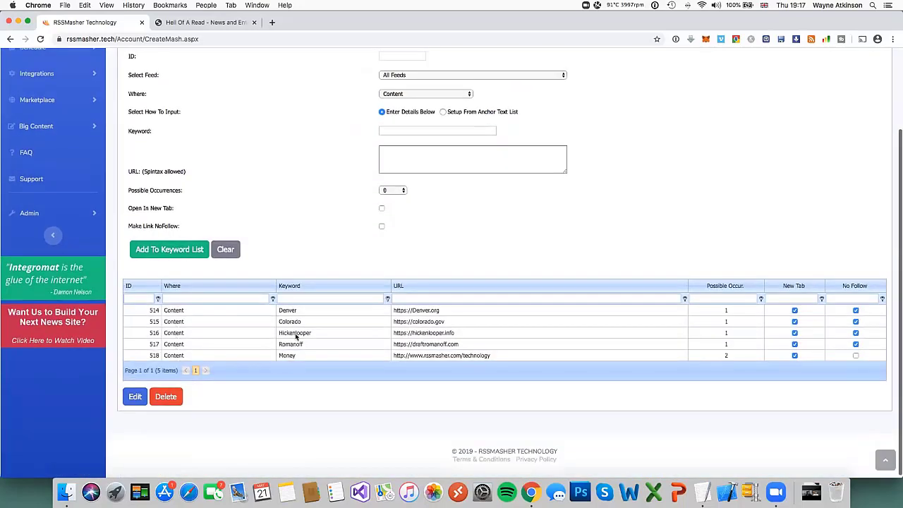
scroll(294, 321, down, 1)
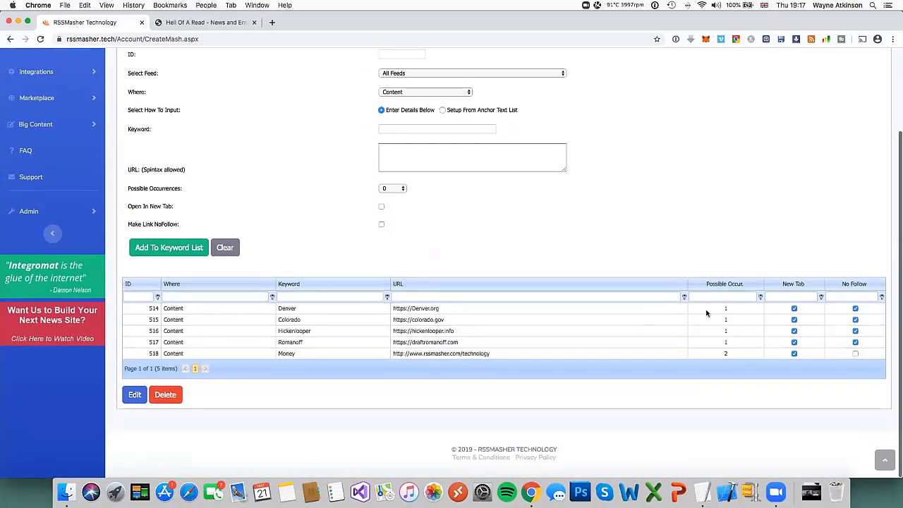
click(319, 311)
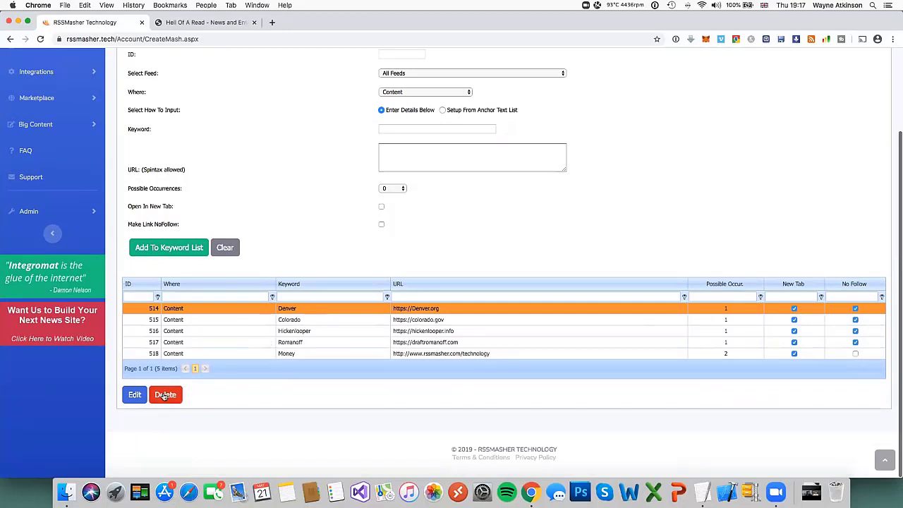
click(164, 396)
click(531, 92)
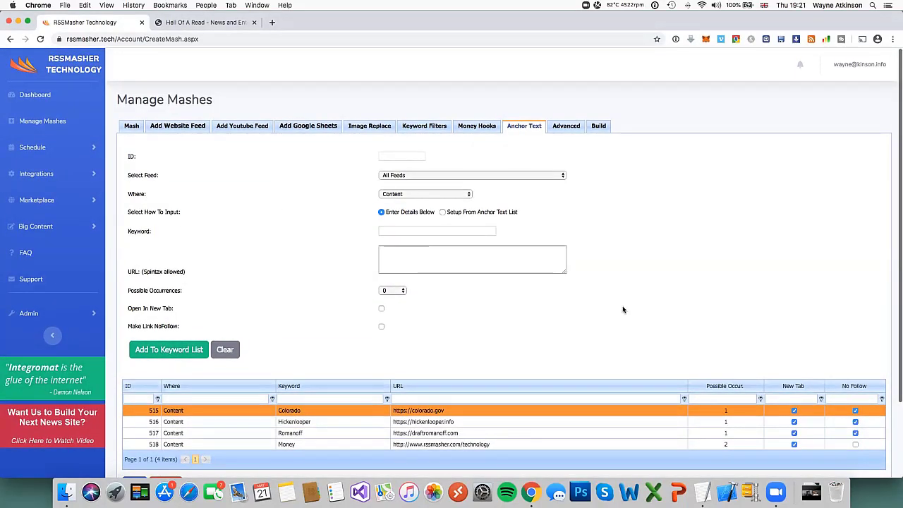
Look over the advanced remove and replace options, and build the mash's test feed, selecting its generated URL
click(564, 134)
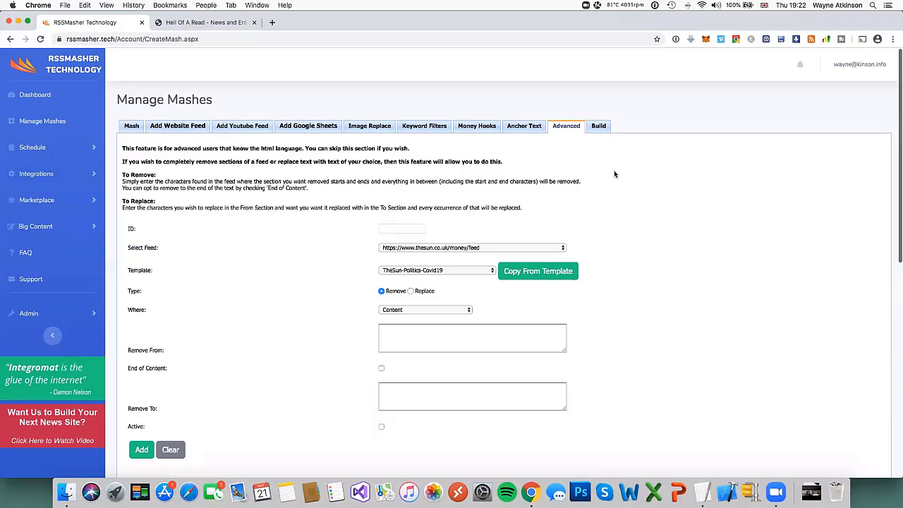
click(599, 126)
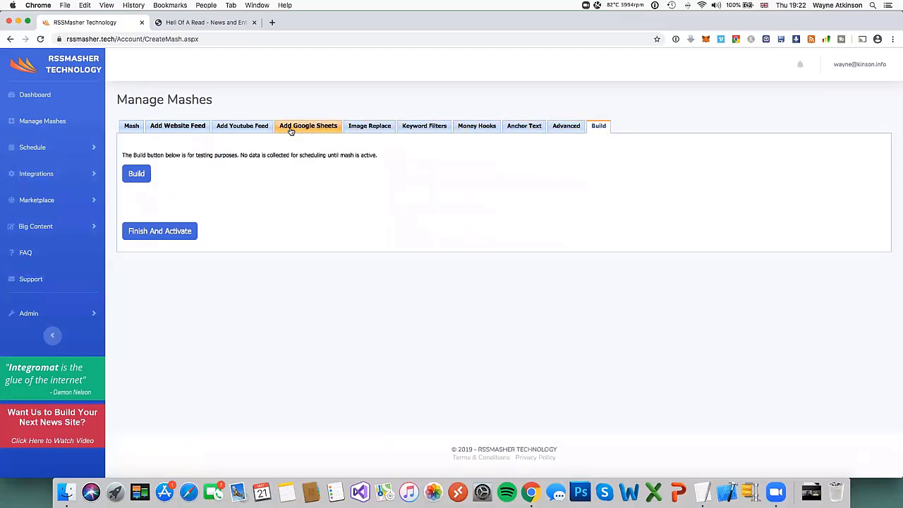
click(137, 174)
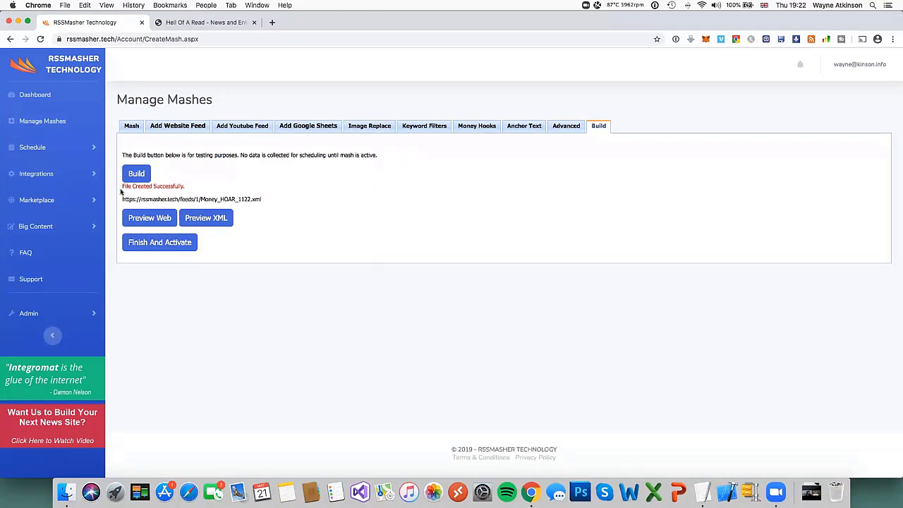
drag(271, 200, 121, 199)
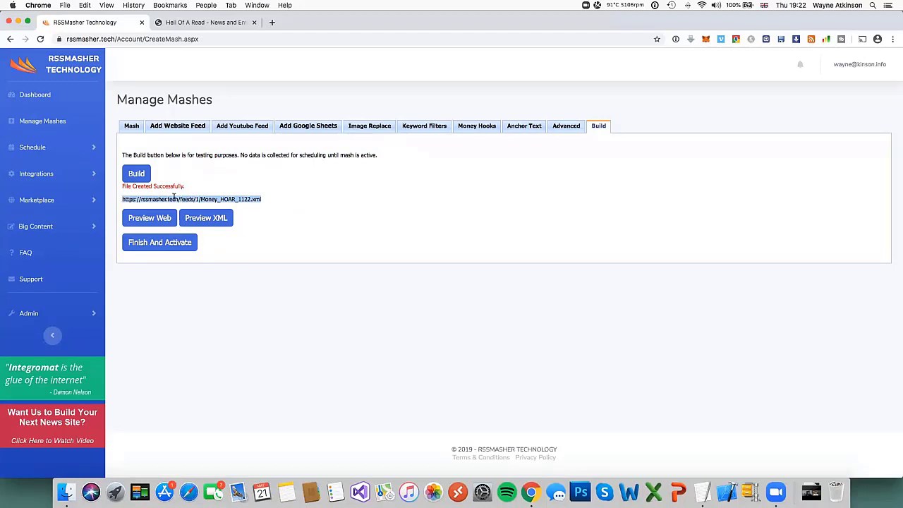
Preview the built Money mash as a web page and examine the first article down to its source credits and money hook banner
click(272, 205)
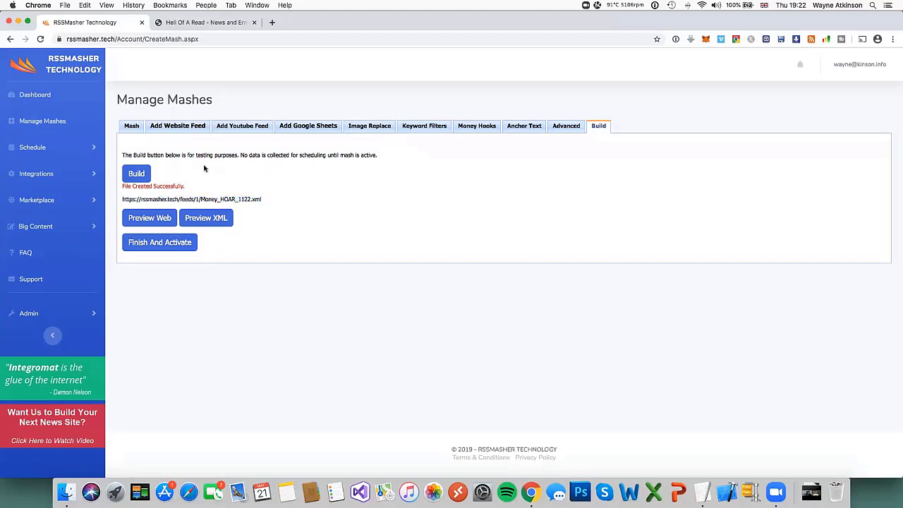
click(146, 219)
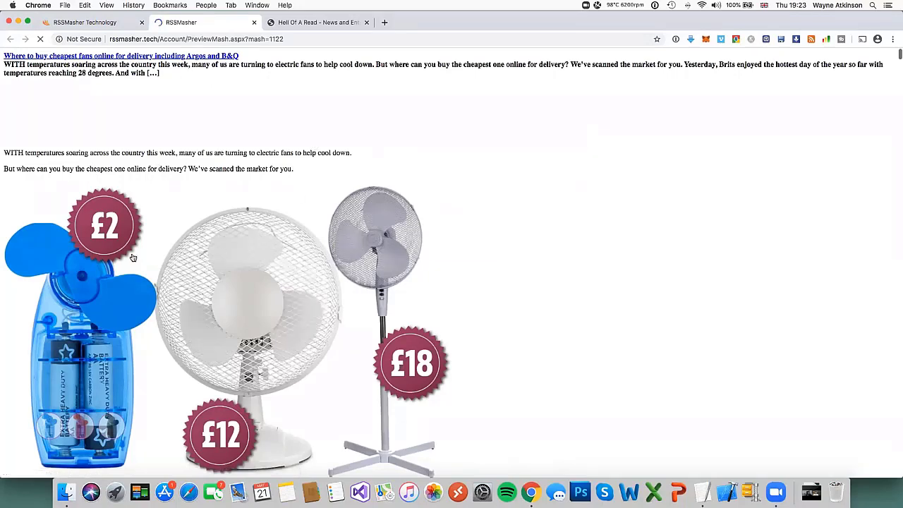
scroll(296, 305, down, 5)
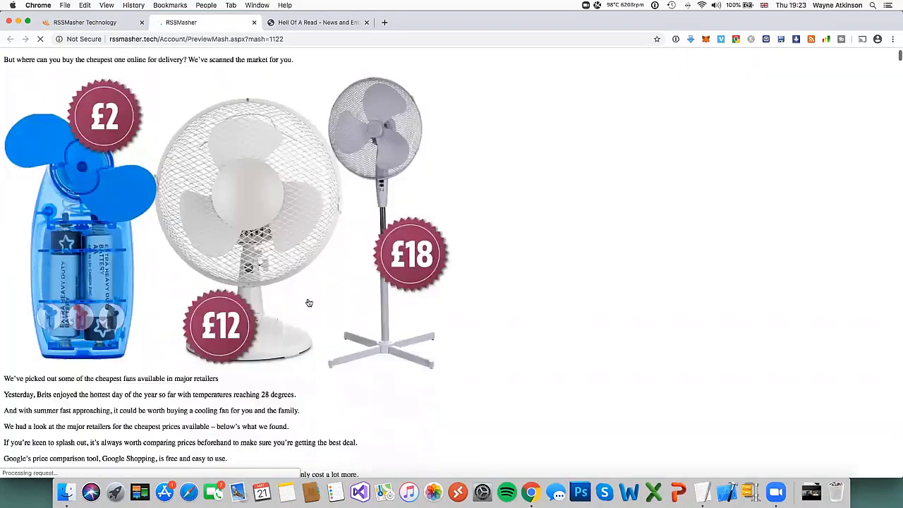
scroll(83, 289, down, 2)
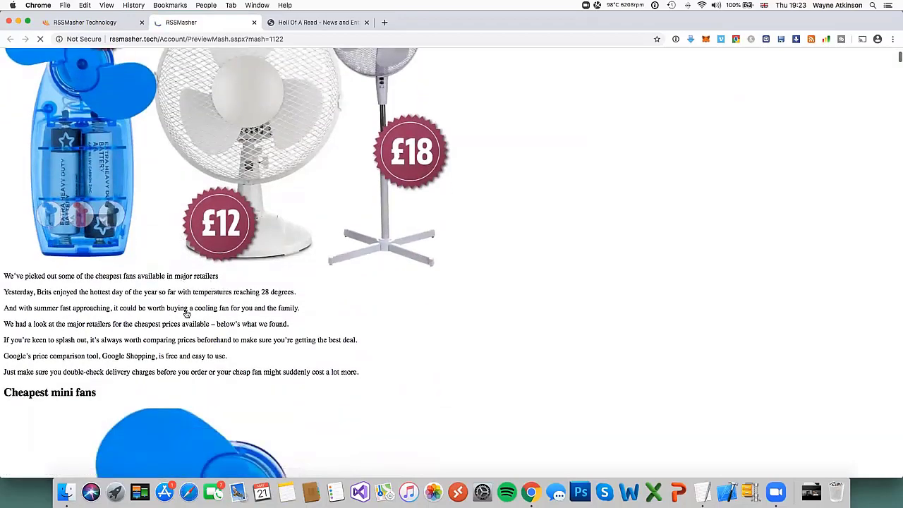
scroll(186, 313, down, 2)
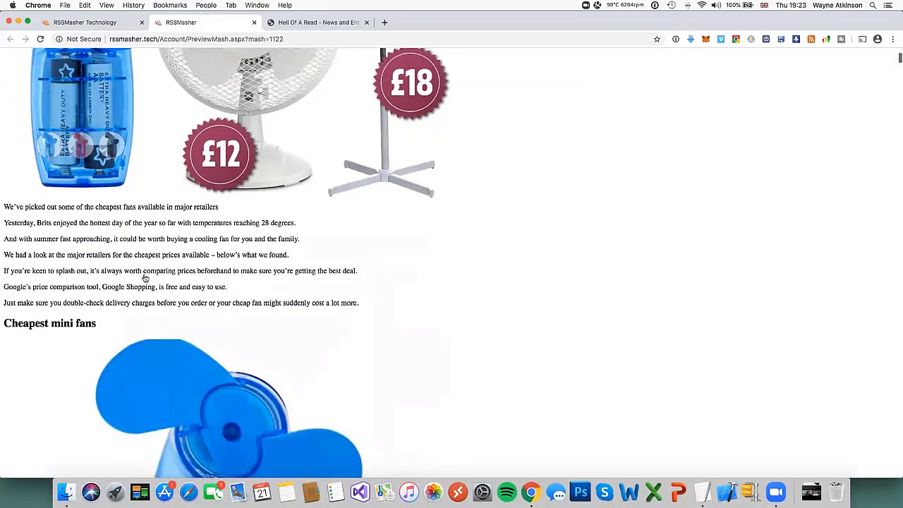
scroll(177, 284, down, 10)
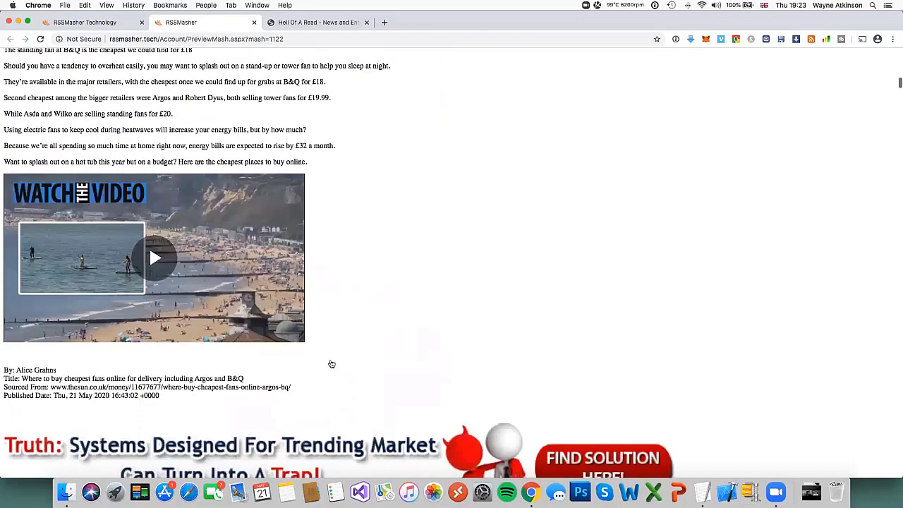
scroll(332, 364, down, 3)
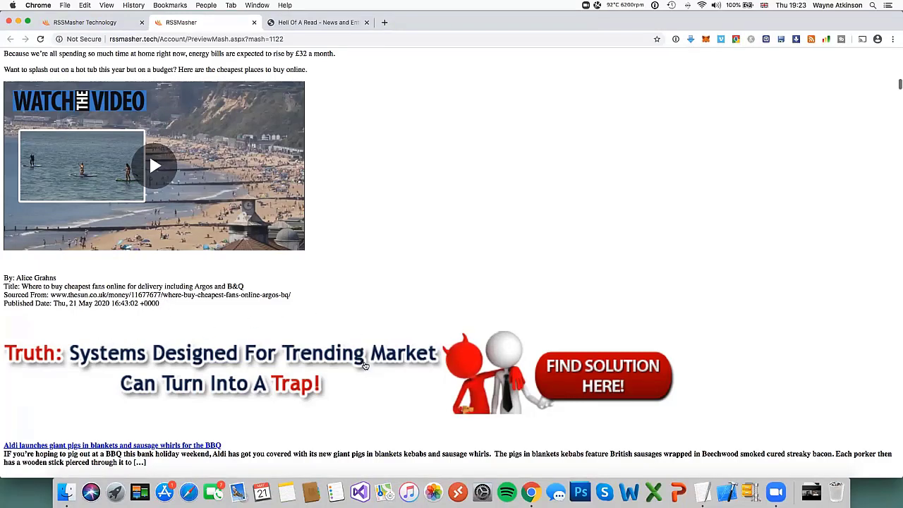
scroll(368, 371, down, 1)
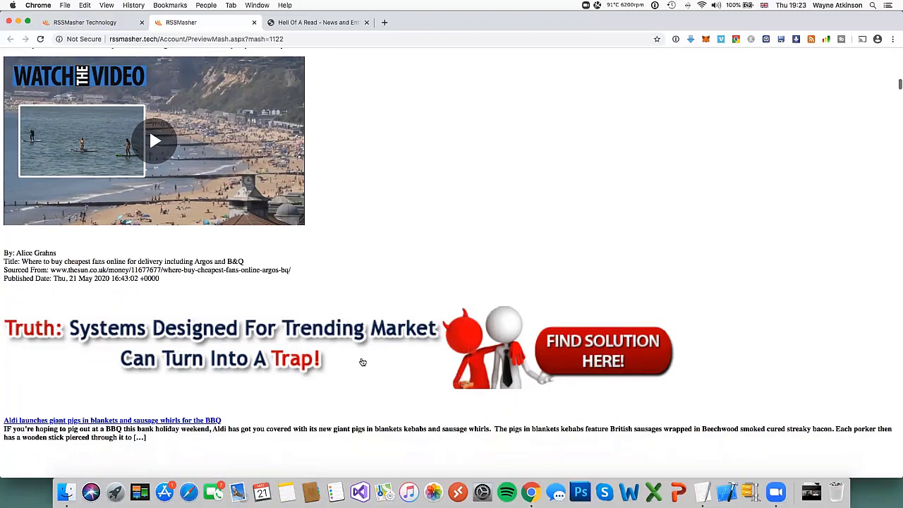
Examine the remaining articles in the mash preview for linked money keywords and the banner following each article
scroll(57, 308, down, 5)
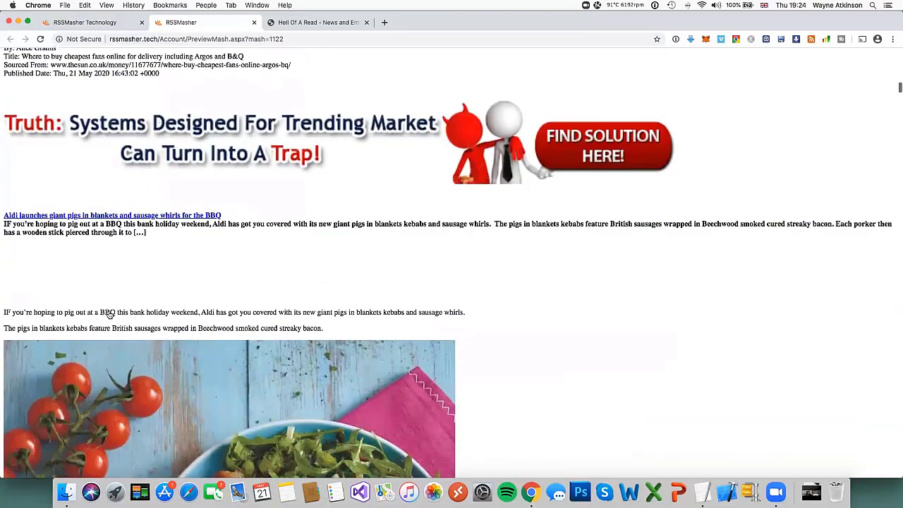
scroll(110, 315, down, 3)
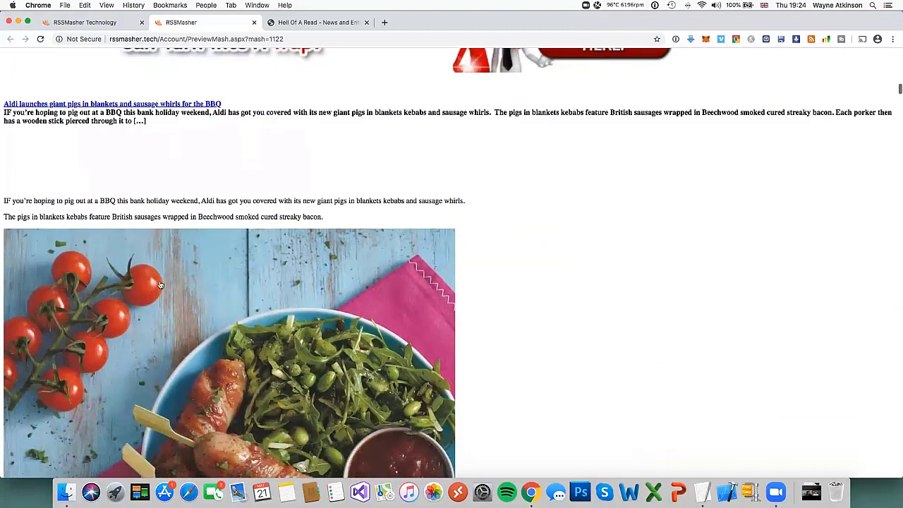
scroll(161, 285, down, 15)
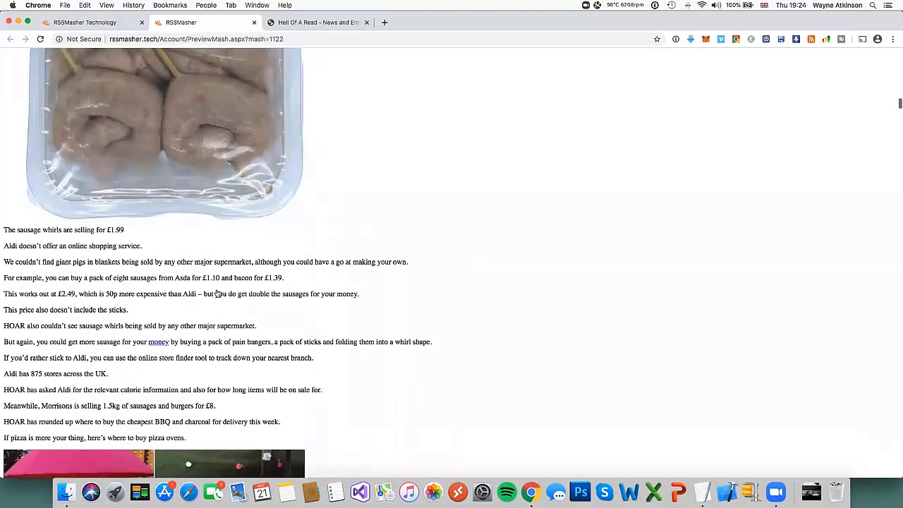
scroll(217, 293, down, 5)
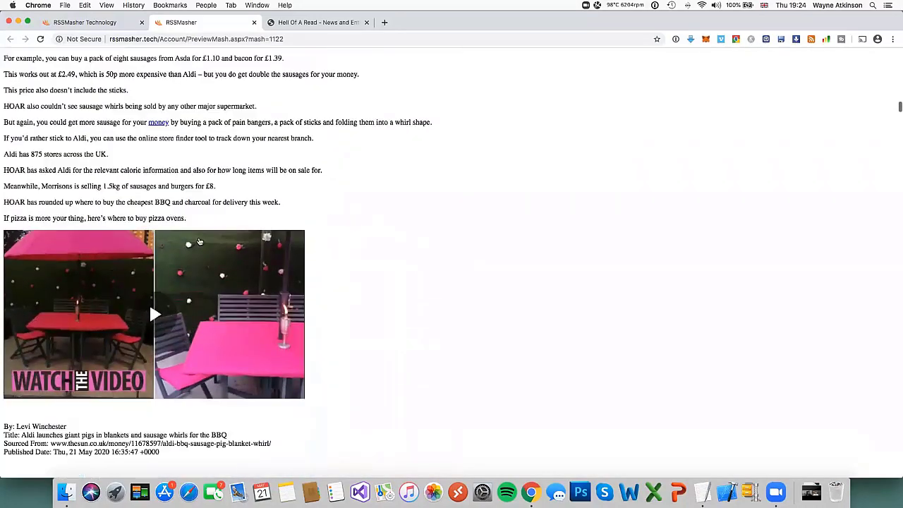
scroll(199, 242, down, 4)
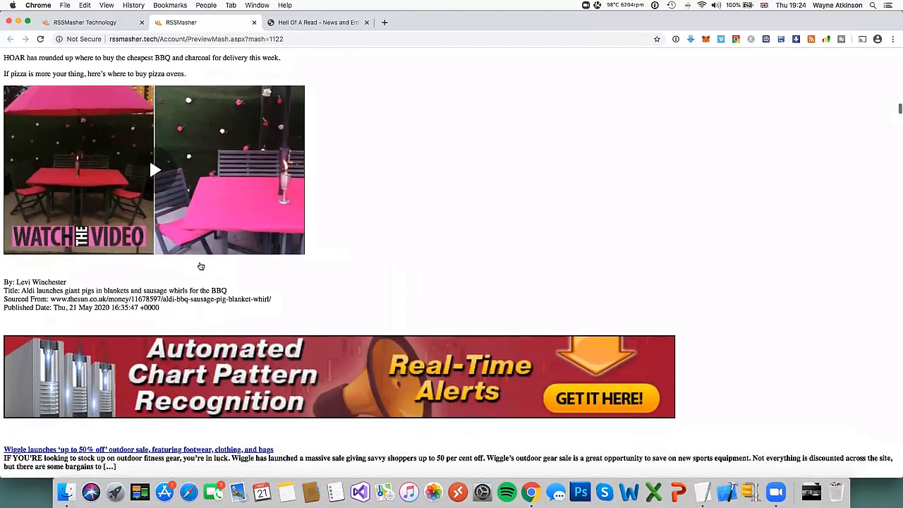
scroll(200, 266, down, 1)
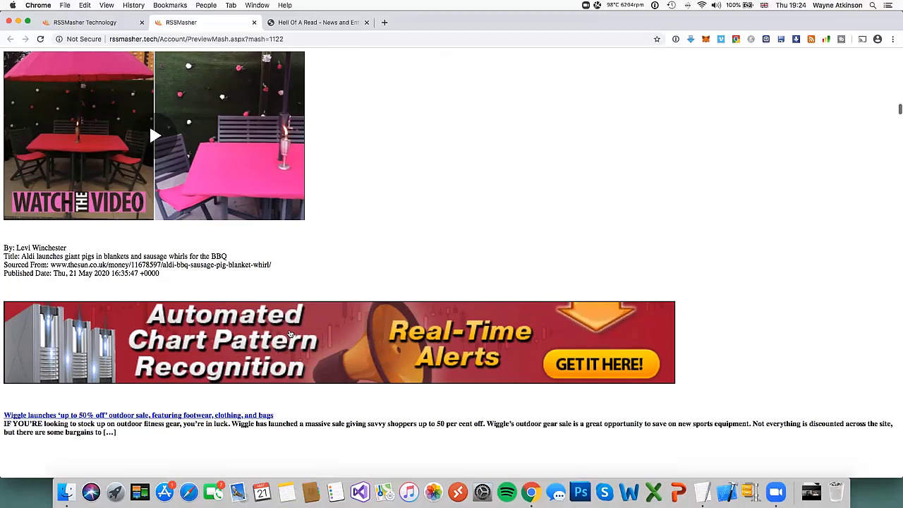
scroll(112, 177, down, 10)
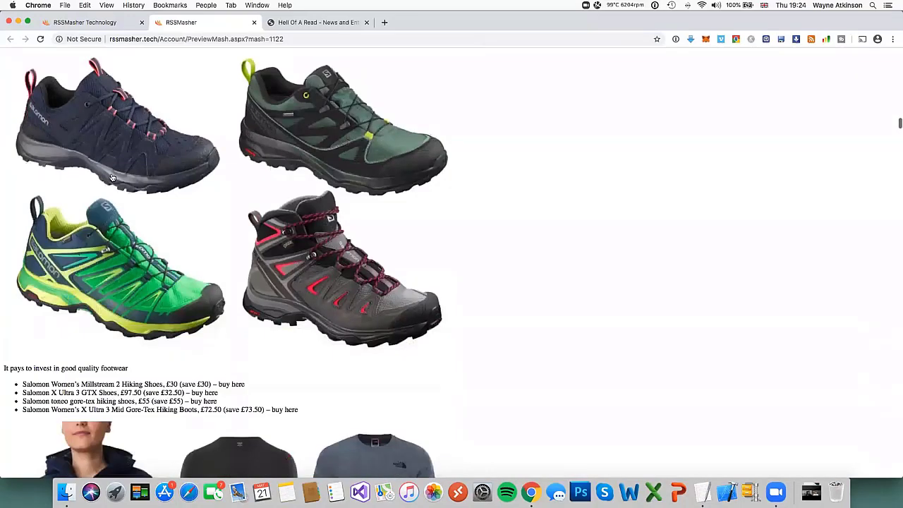
scroll(112, 177, down, 15)
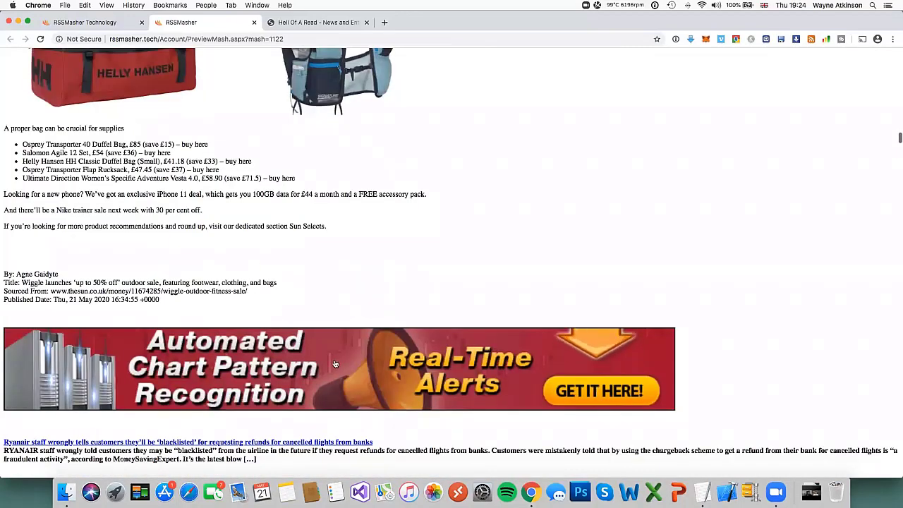
scroll(335, 364, down, 3)
key(ctrl+shift+Tab)
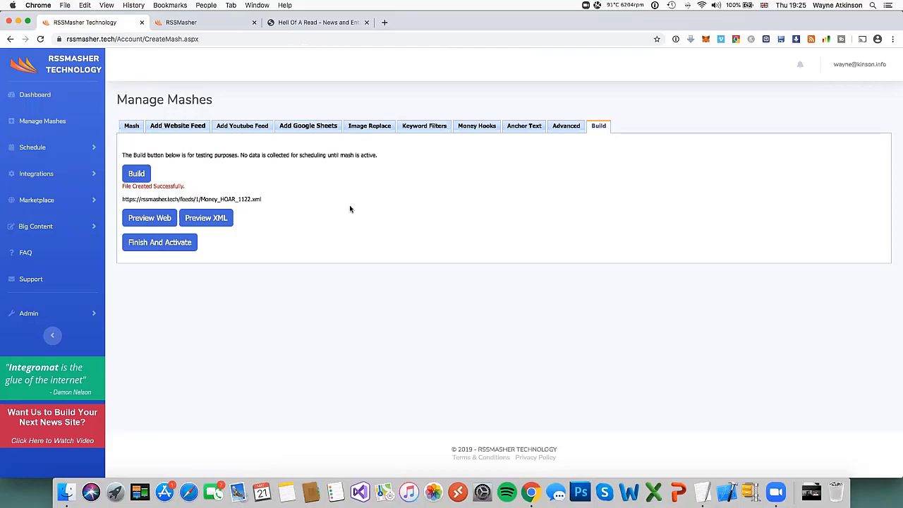
click(207, 27)
scroll(231, 360, down, 5)
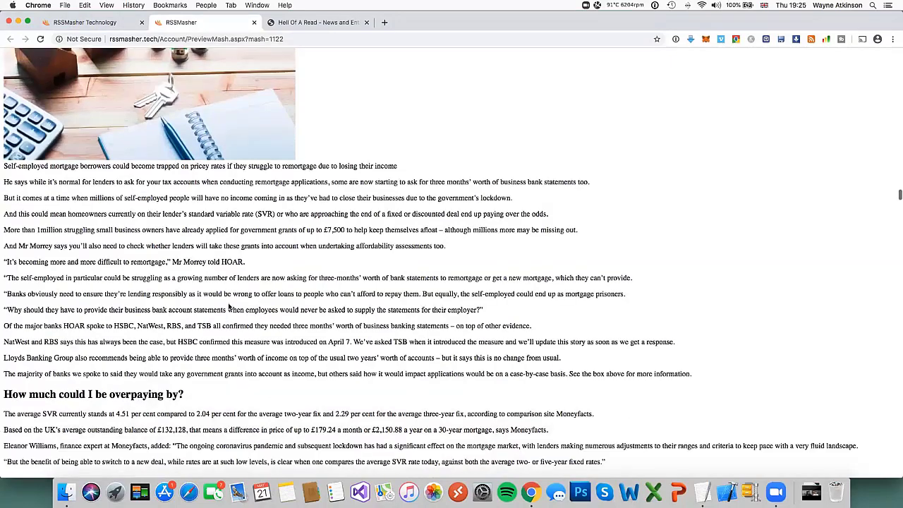
scroll(237, 243, down, 3)
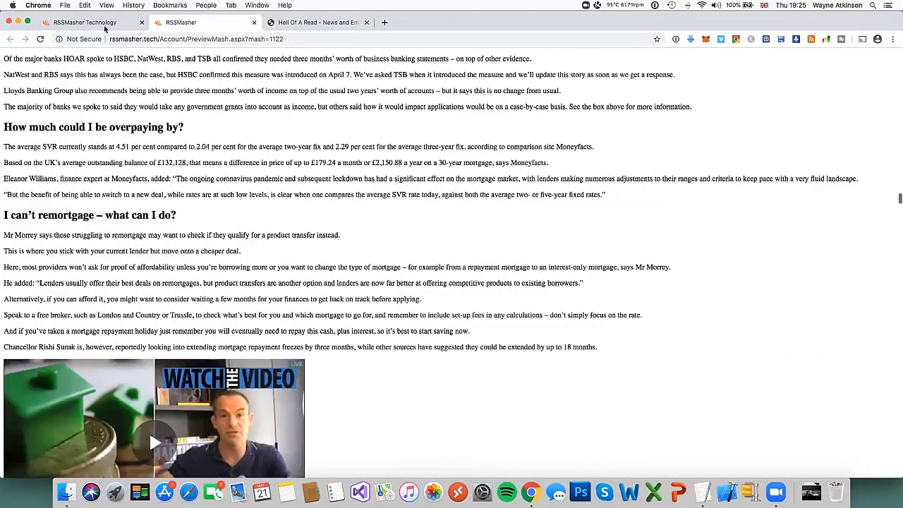
Finish and activate the Money mash, and open the list of schedules
key(ctrl+shift+Tab)
click(148, 244)
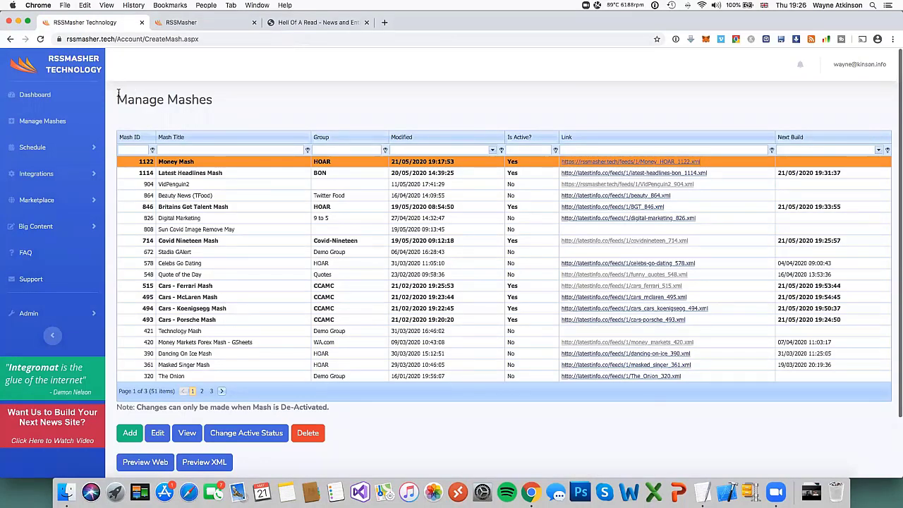
click(37, 149)
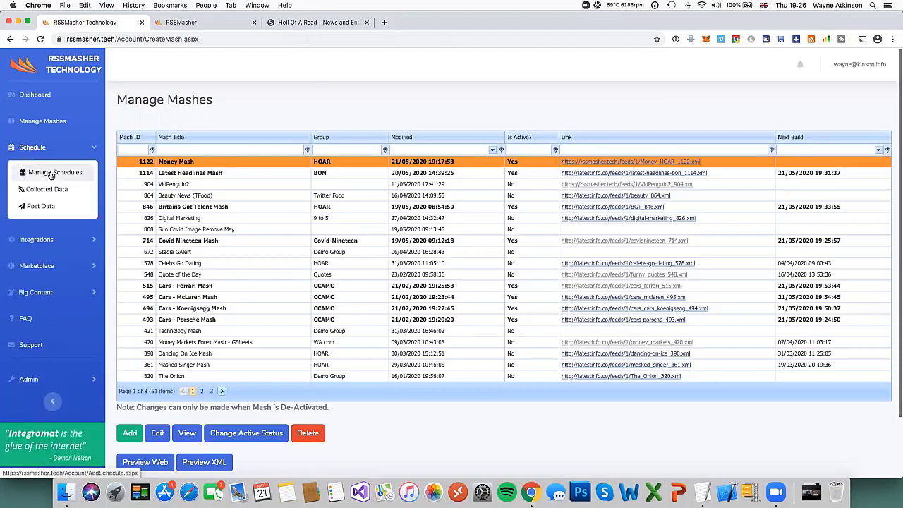
click(43, 172)
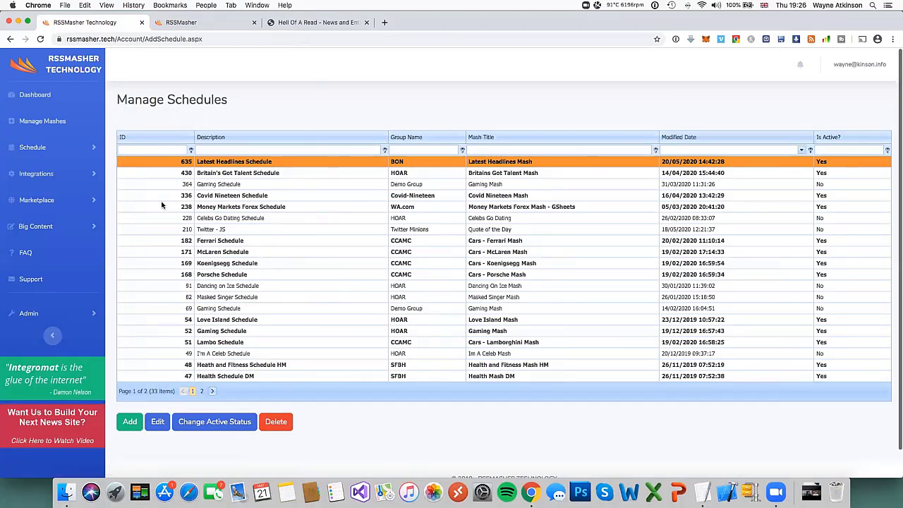
Add a new schedule described as "Money Schedule", using the HOAR group and the Money Mash
click(129, 422)
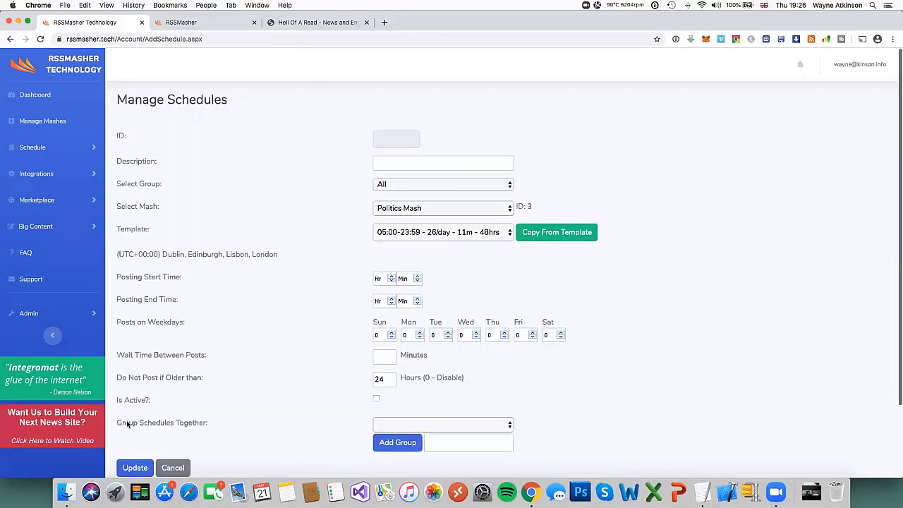
click(389, 165)
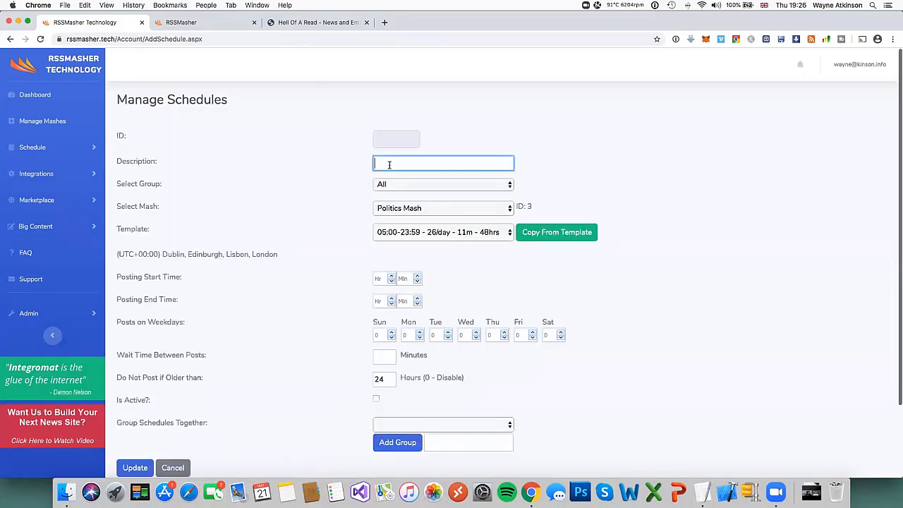
text(Money Schedule)
click(406, 187)
click(405, 192)
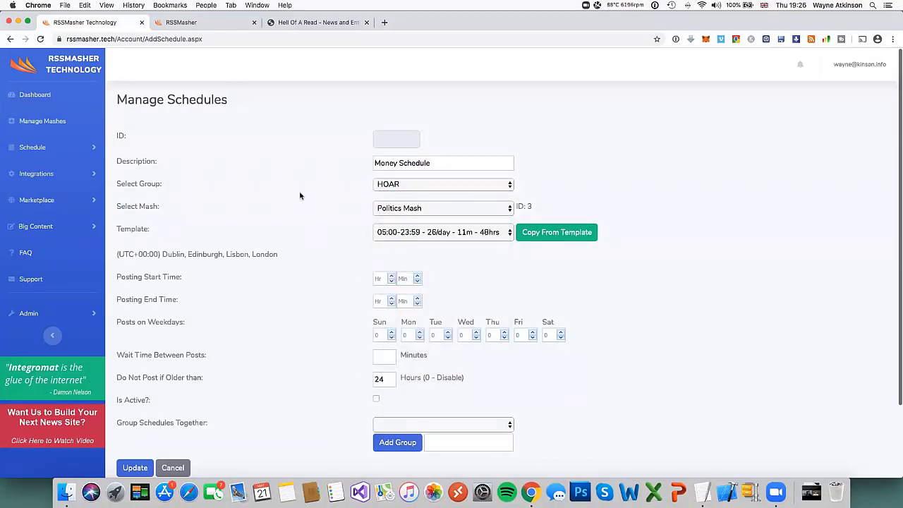
click(453, 207)
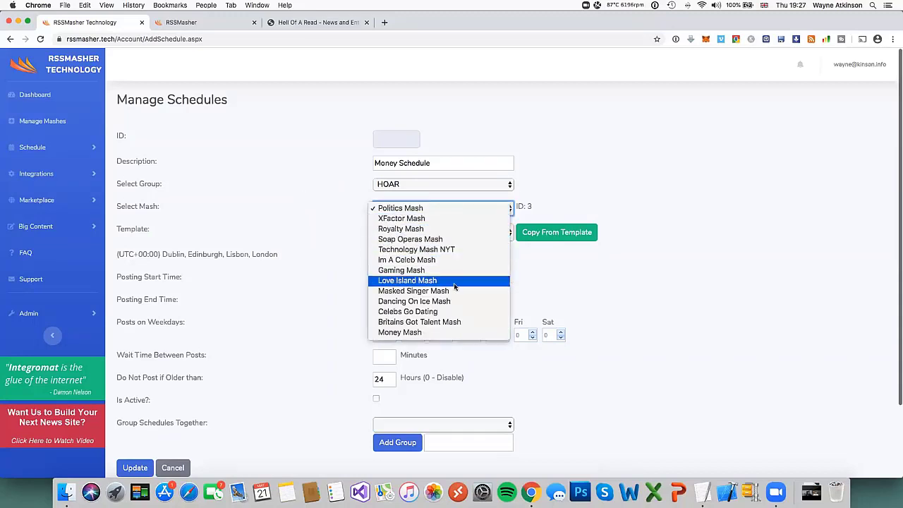
click(437, 335)
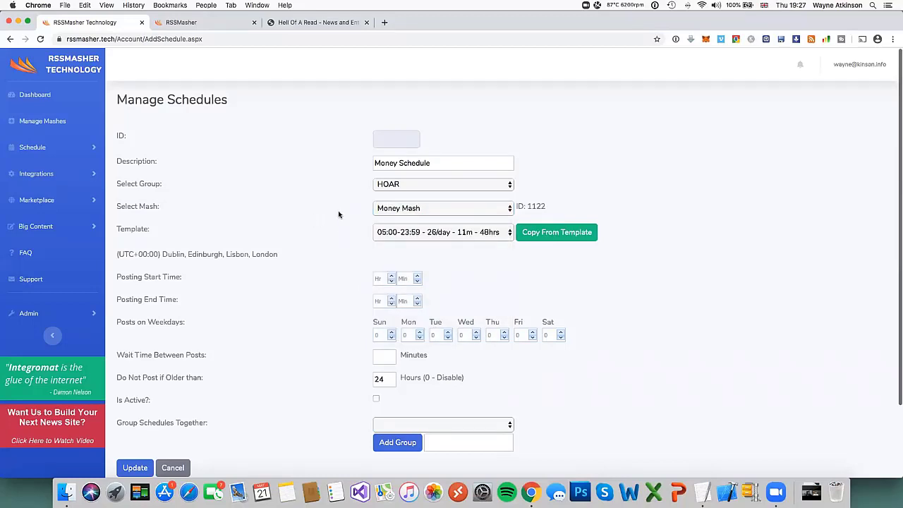
Copy the settings from the 05:00-23:59 - 26/day - 11m - 48hrs template and set posting times from 7:00 to 22:30
scroll(338, 252, down, 1)
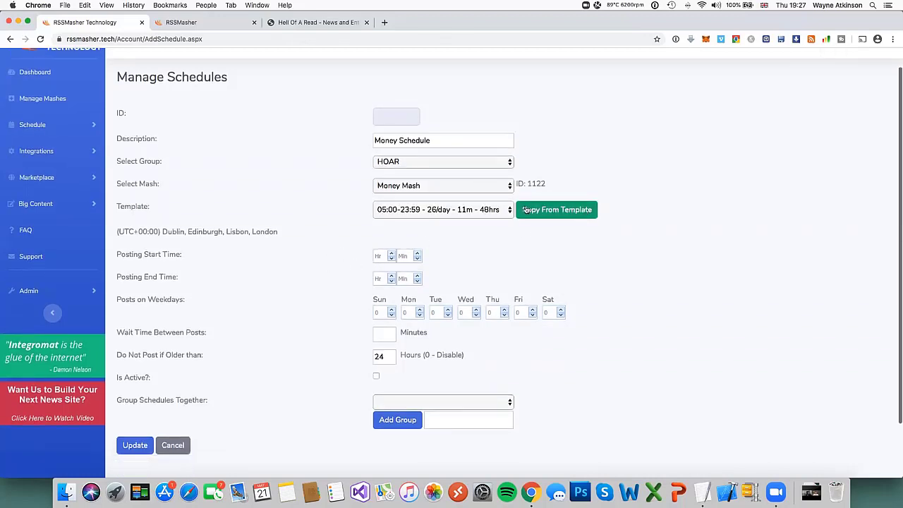
click(562, 212)
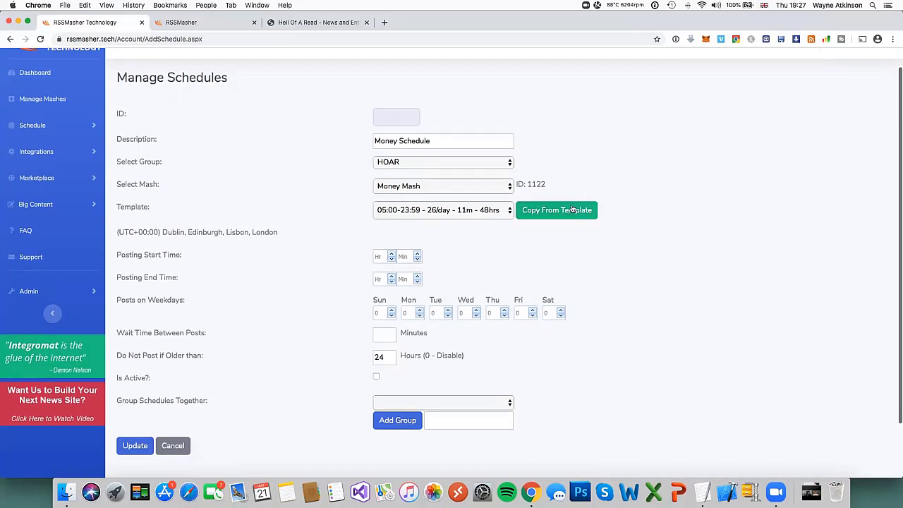
click(379, 256)
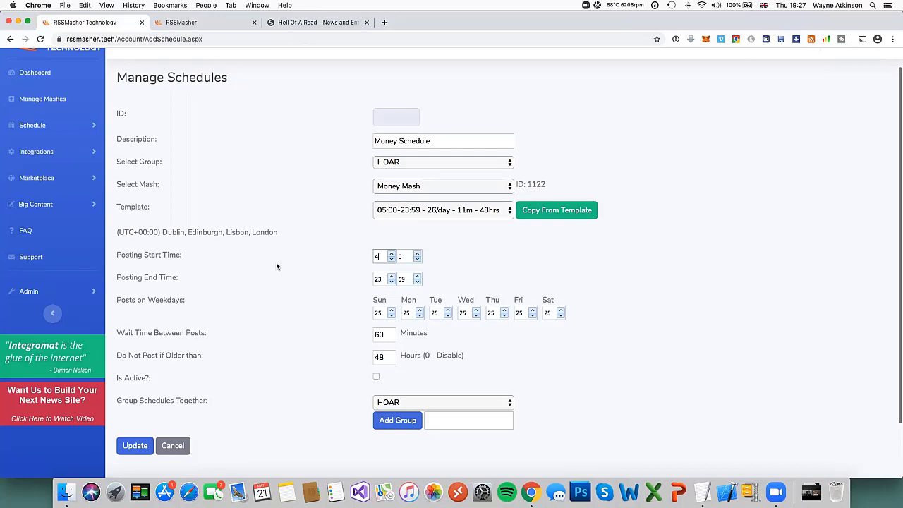
key(BackSpace)
text(0)
text(7)
key(Tab)
key(Tab)
text(22)
key(Tab)
text(30)
key(Tab)
scroll(308, 329, down, 1)
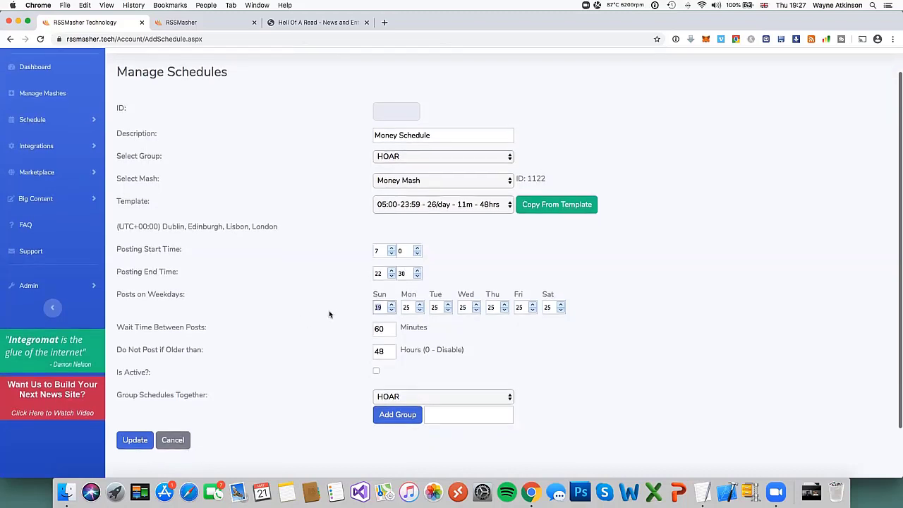
Set the schedule to 5 posts per day from Monday to Friday and 6 posts on Saturday and Sunday
text(19)
text(5)
key(Tab)
text(5)
key(Tab)
text(5)
key(Tab)
text(5)
key(Tab)
text(5)
key(Tab)
text(5)
key(Tab)
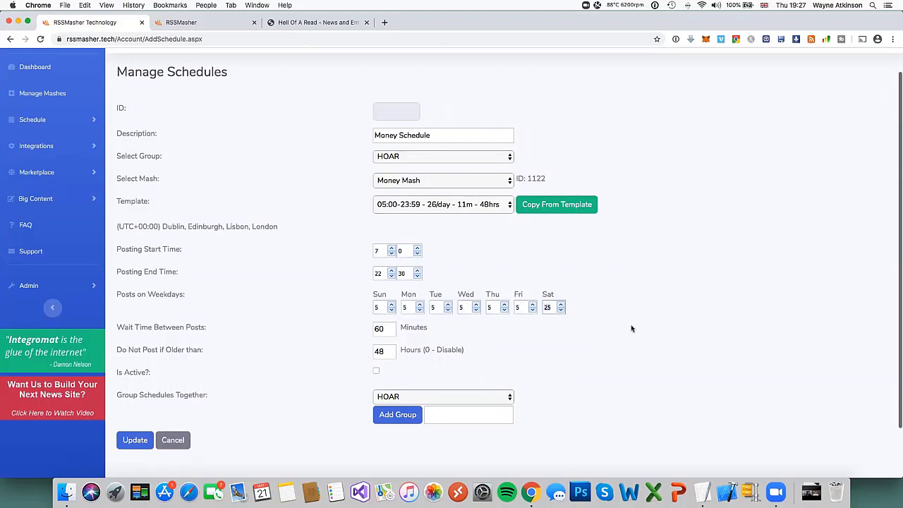
text(6)
click(391, 304)
Set the schedule not to post items older than 24 hours
click(386, 329)
key(super+a)
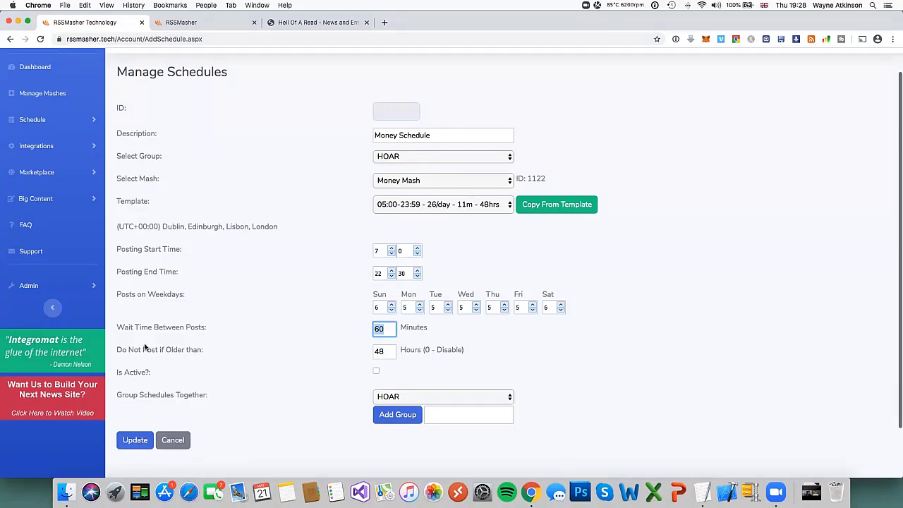
click(391, 328)
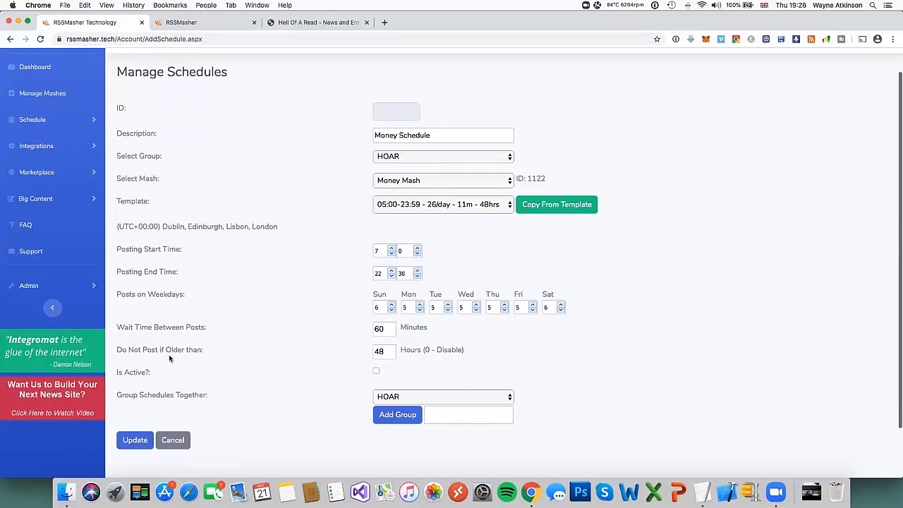
key(Tab)
text(24)
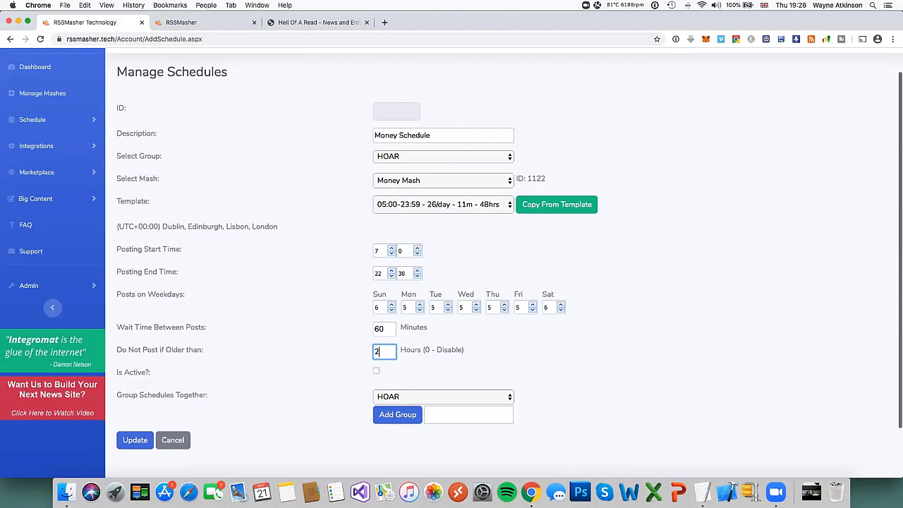
Disable the schedule's age limit by setting Do Not Post if Older than to 0 hours, and save the schedule
key(BackSpace)
key(BackSpace)
text(0)
click(327, 346)
scroll(326, 353, down, 2)
scroll(323, 357, down, 1)
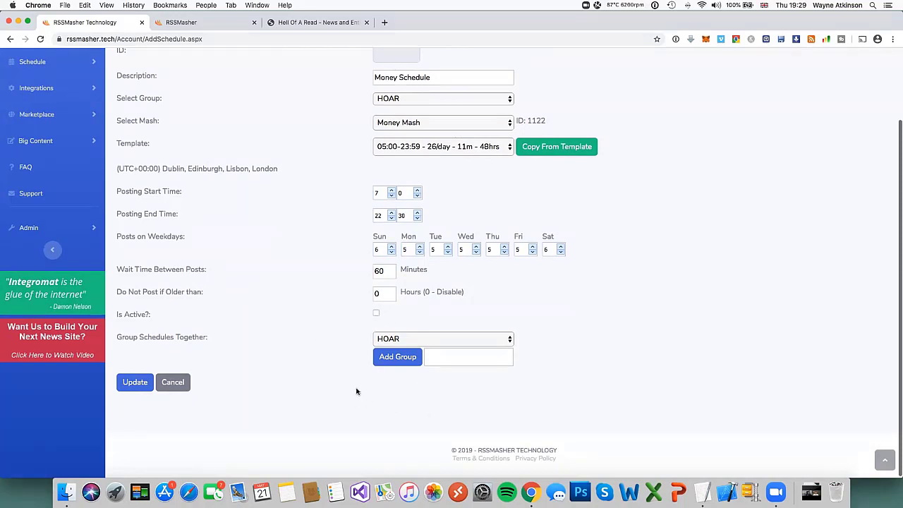
click(136, 385)
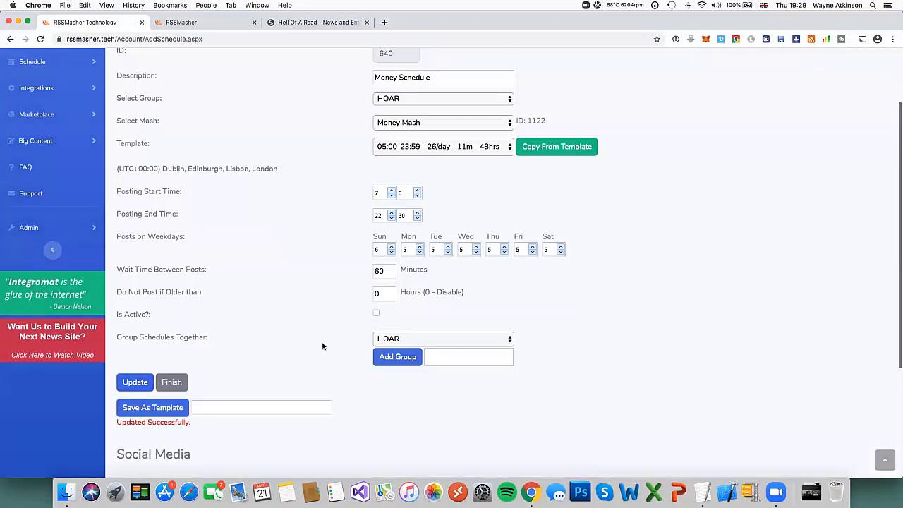
Add a social media destination of type Wordpress with Hell Of A Read as its media
scroll(323, 345, down, 5)
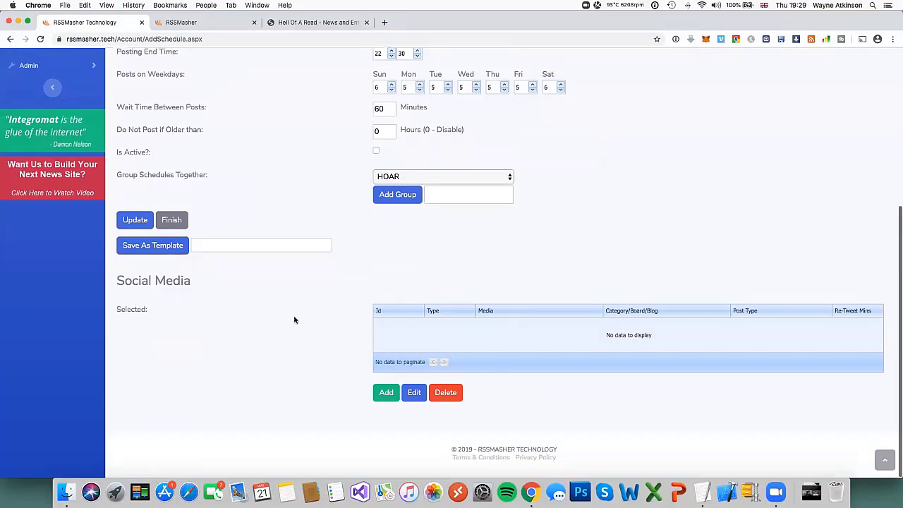
click(385, 392)
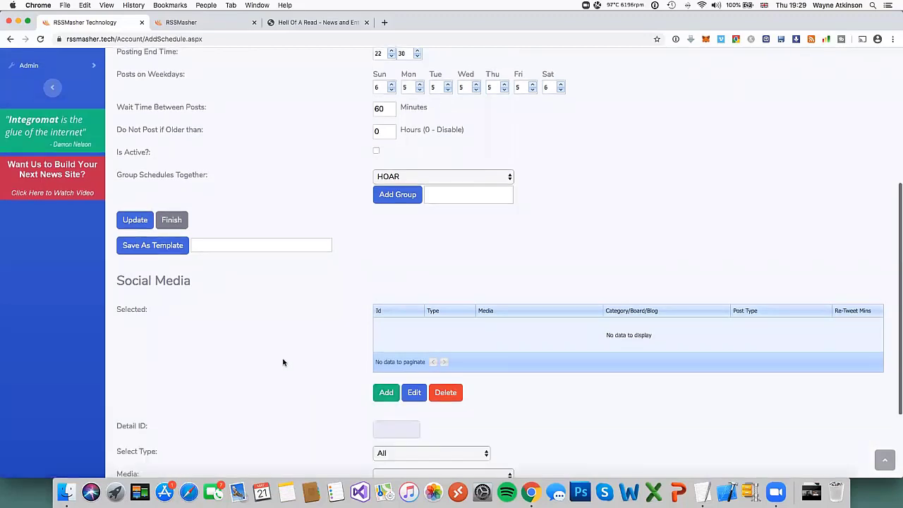
scroll(283, 362, down, 3)
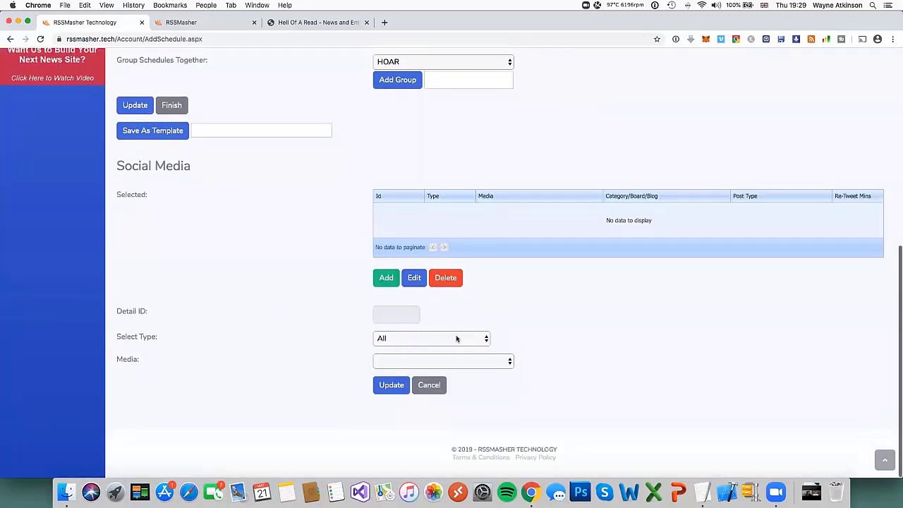
click(454, 339)
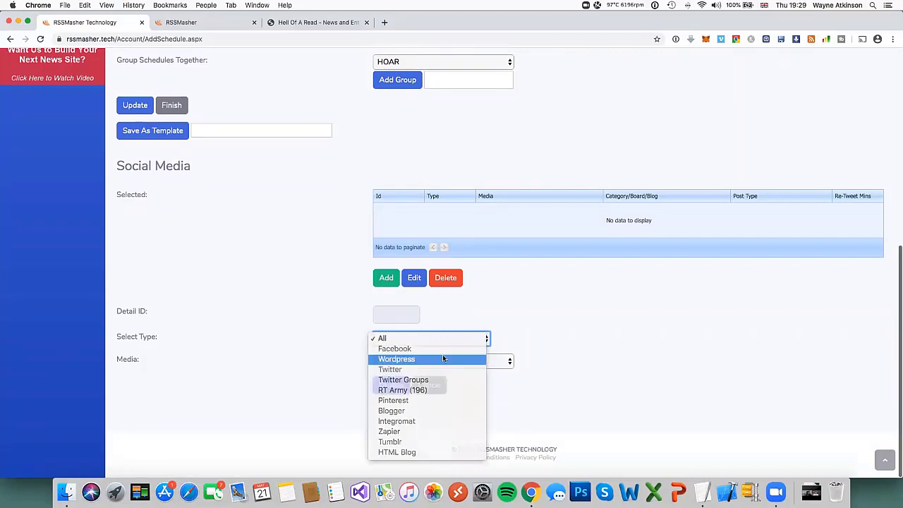
click(442, 359)
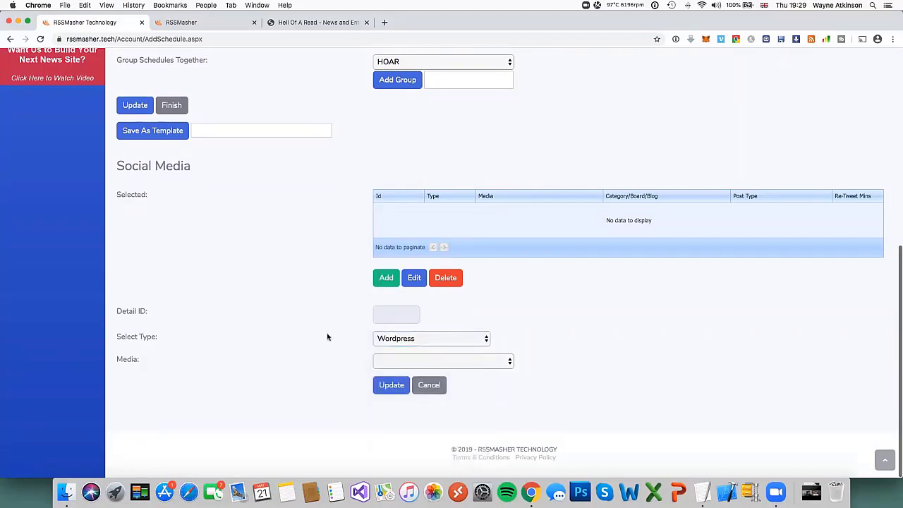
click(477, 363)
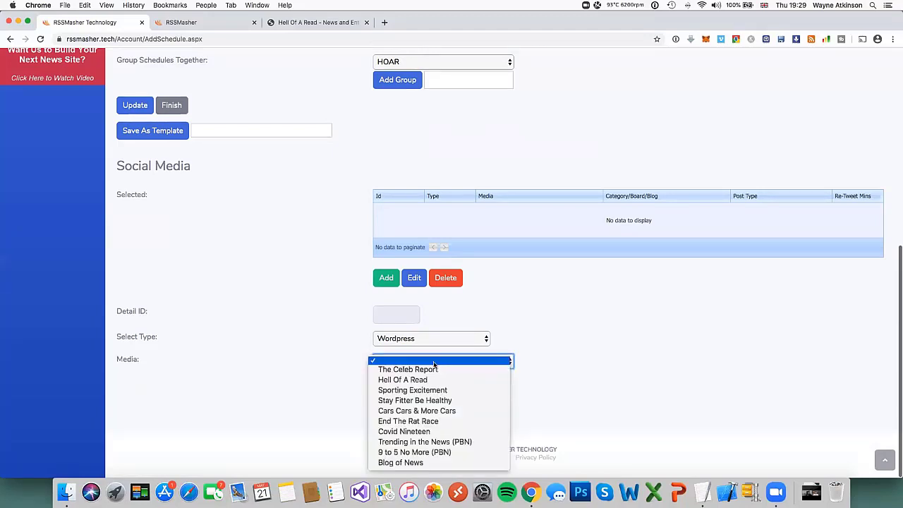
click(443, 380)
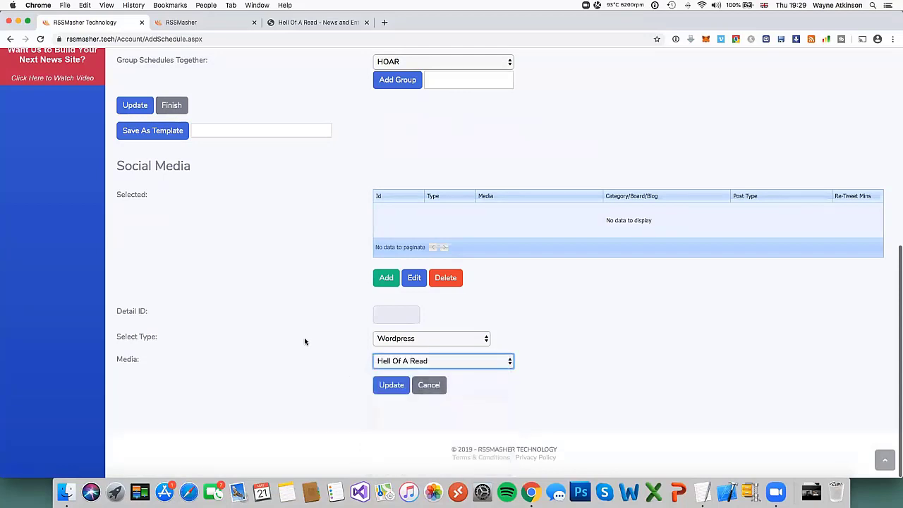
Assign the Wordpress destination to the Money category
scroll(302, 337, down, 3)
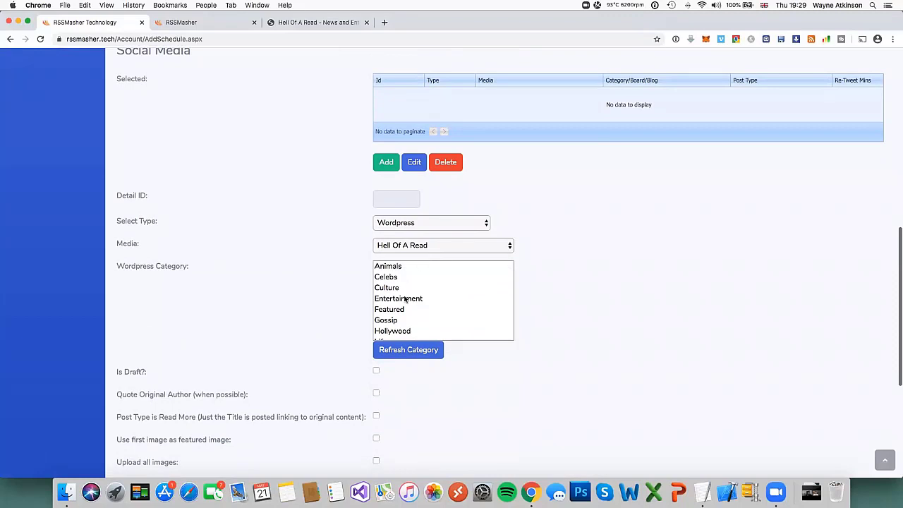
scroll(404, 299, down, 5)
scroll(403, 299, down, 5)
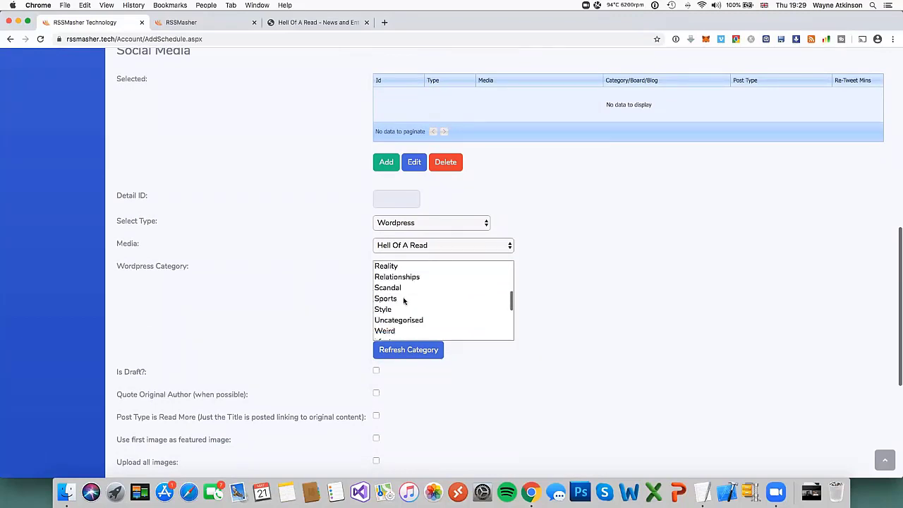
click(390, 334)
scroll(350, 297, down, 3)
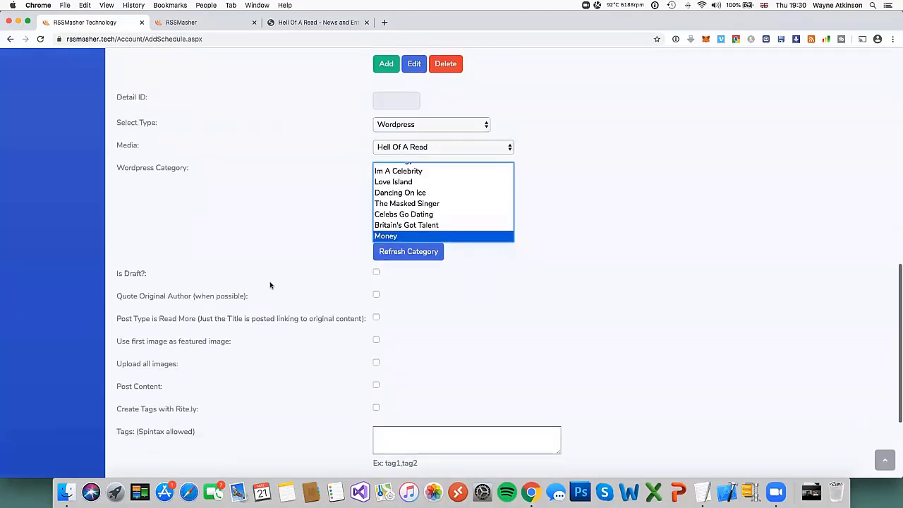
scroll(269, 281, down, 2)
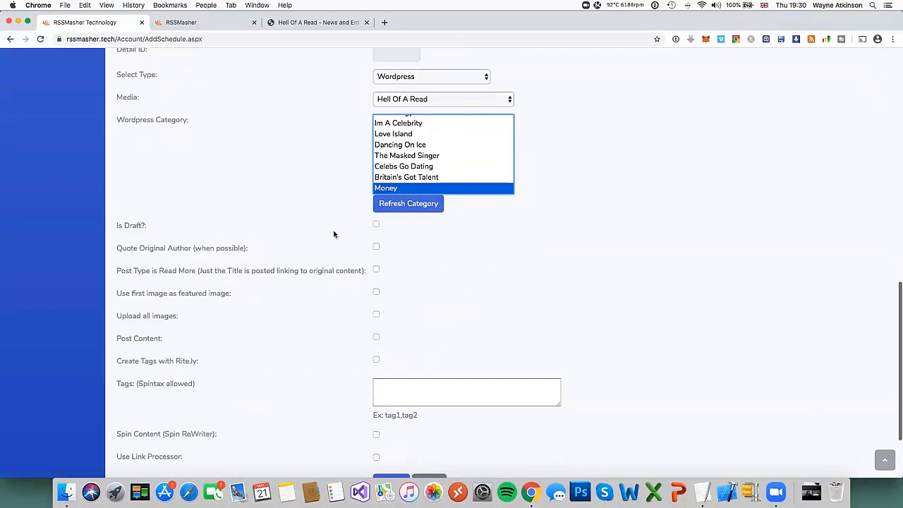
click(139, 235)
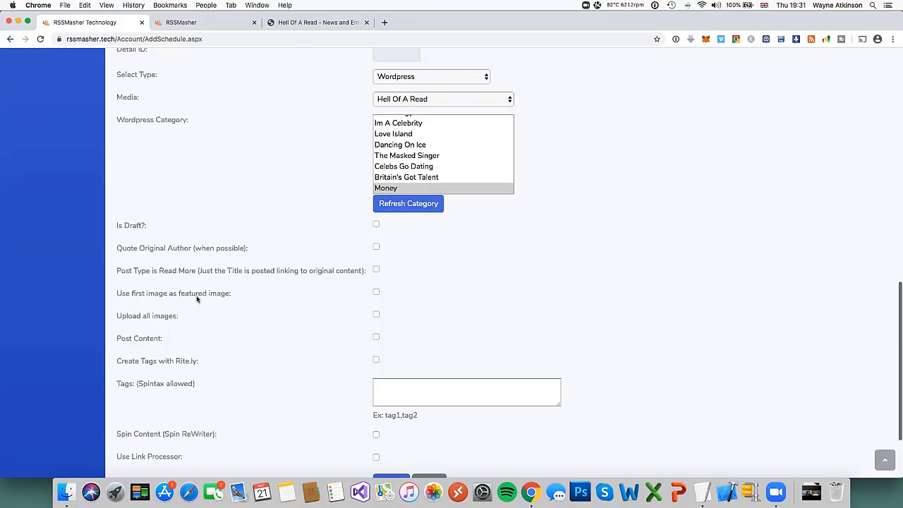
Enable using the first image as the featured image and uploading all images for the Wordpress posts
click(376, 292)
click(302, 23)
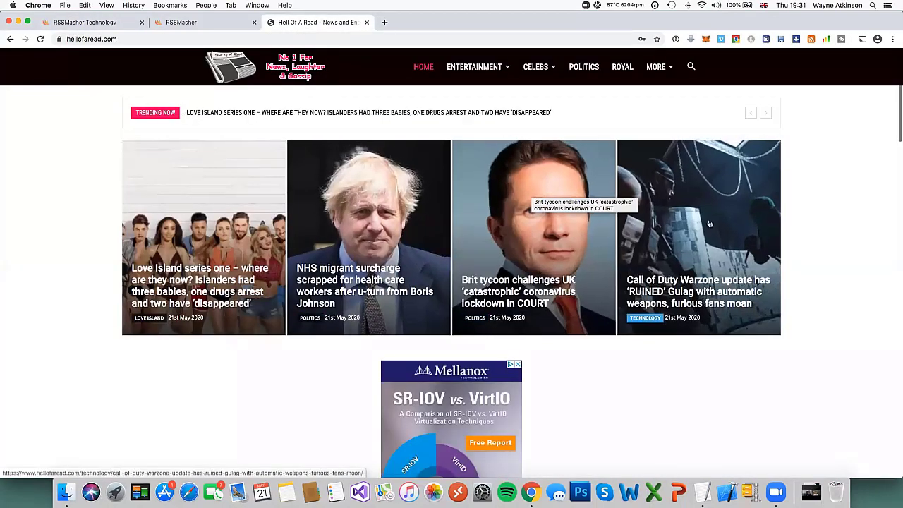
click(91, 22)
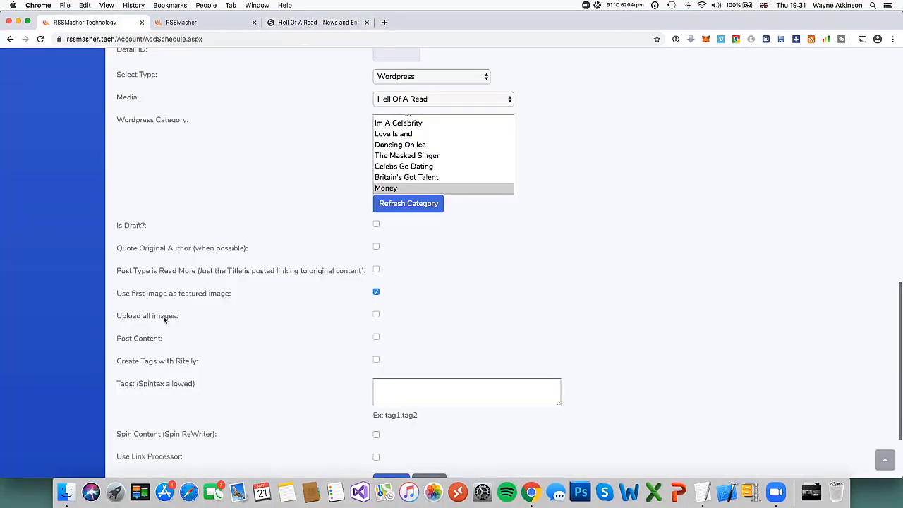
click(376, 315)
scroll(321, 322, down, 2)
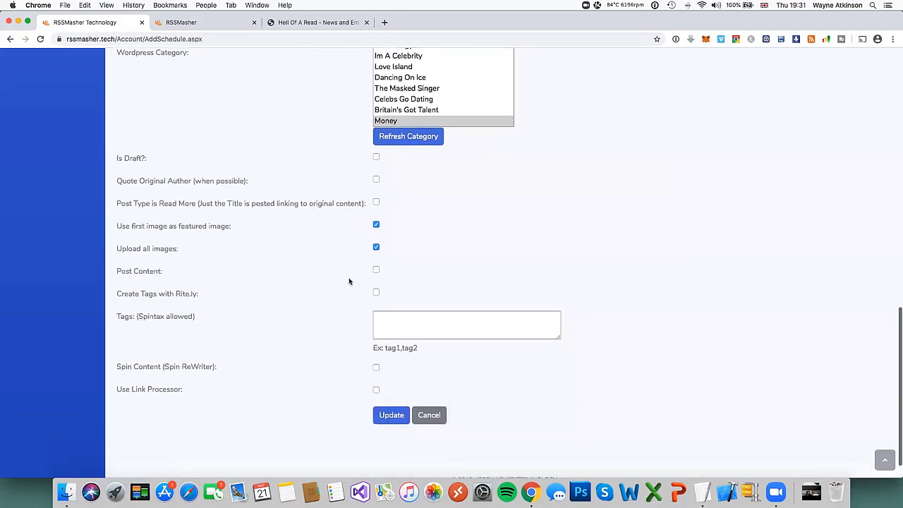
Enable posting the content and exclude the first image from the Wordpress posts
click(376, 271)
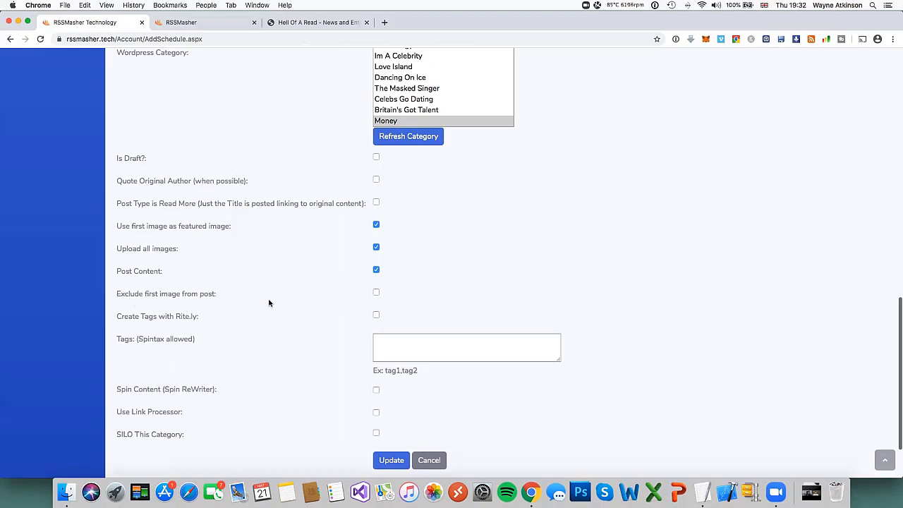
click(376, 293)
scroll(282, 282, down, 1)
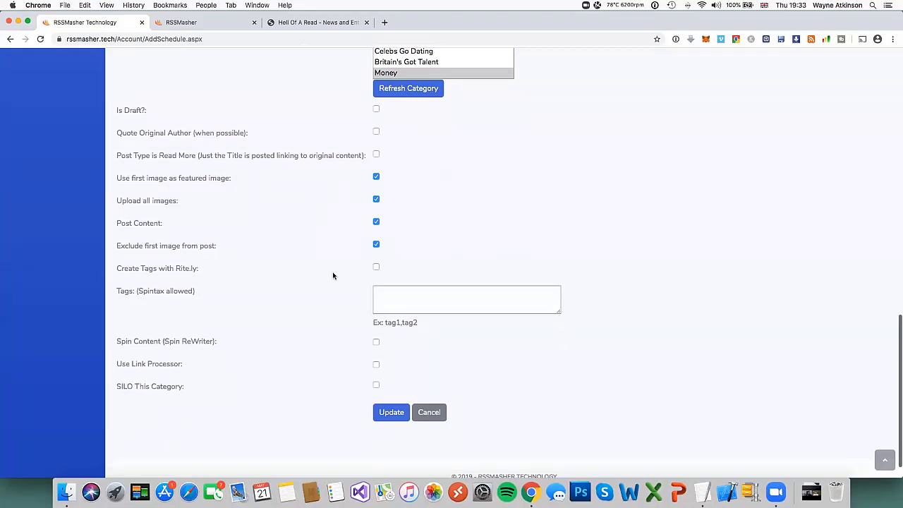
Enable tag creation with Rite.ly for the Wordpress posts and set the number of tags to 3
click(376, 268)
click(383, 296)
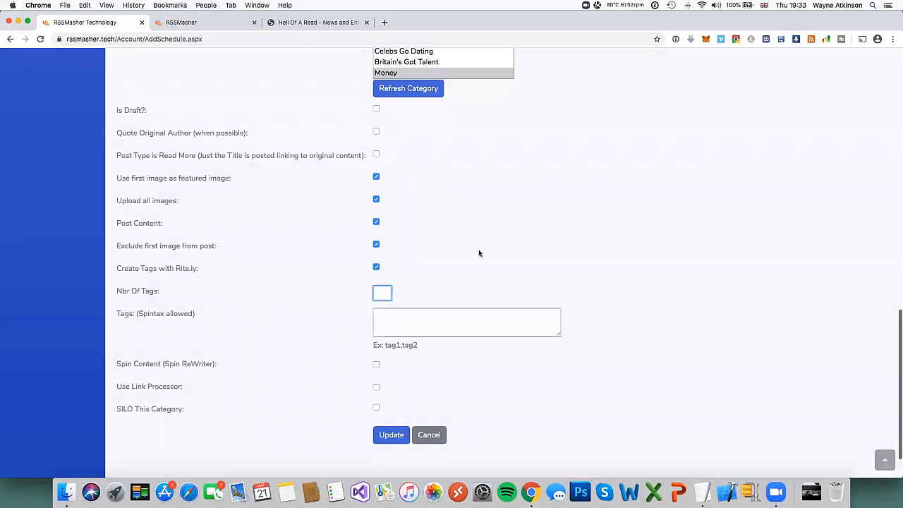
text(3)
click(326, 289)
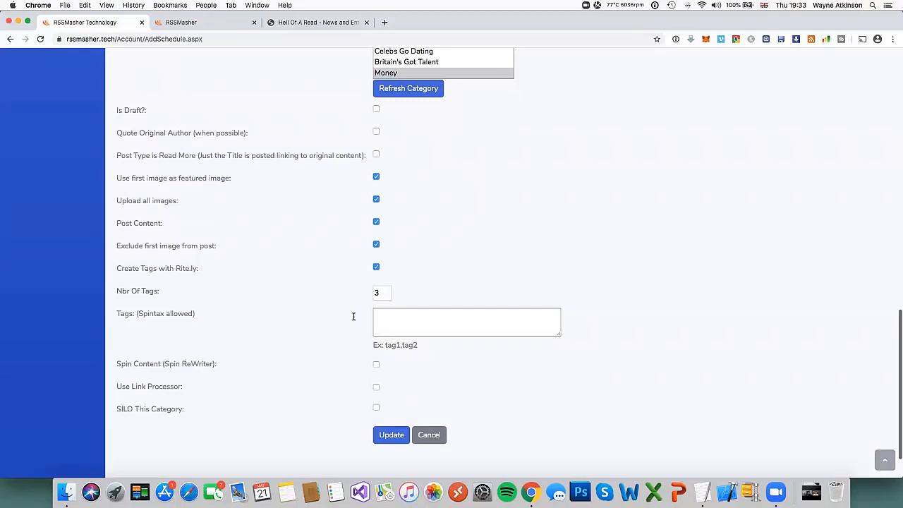
click(392, 318)
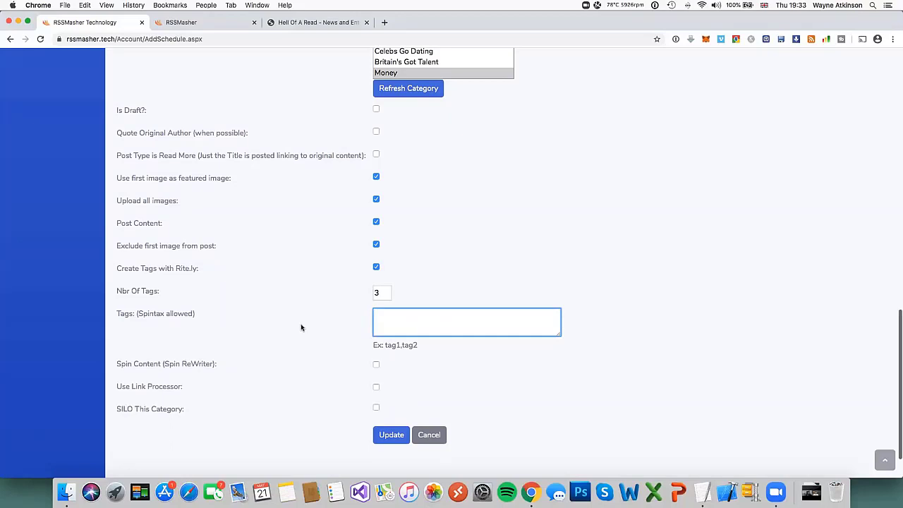
scroll(390, 264, down, 2)
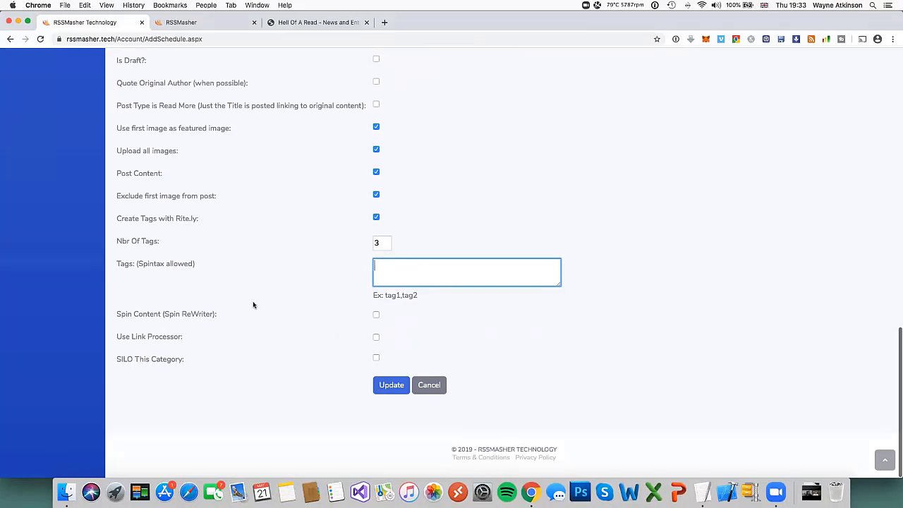
scroll(137, 343, up, 1)
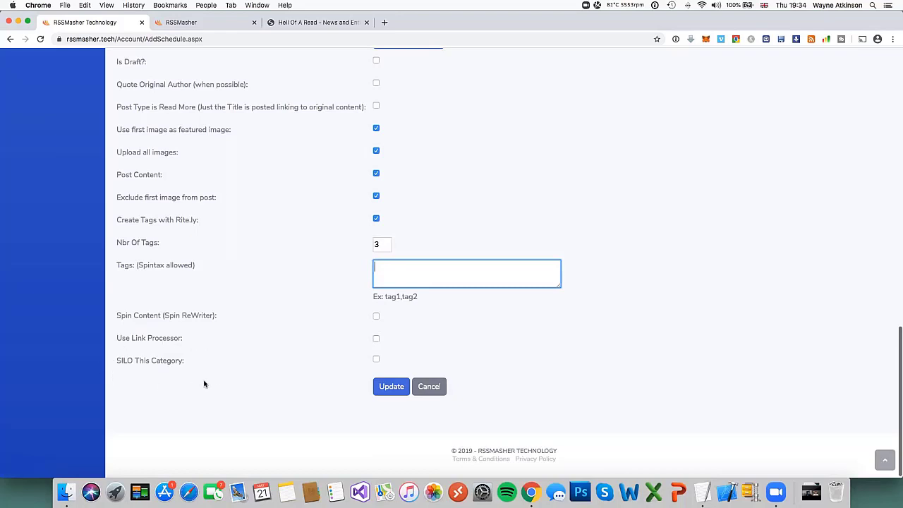
Enable SILO This Category and save the Wordpress destination
click(377, 360)
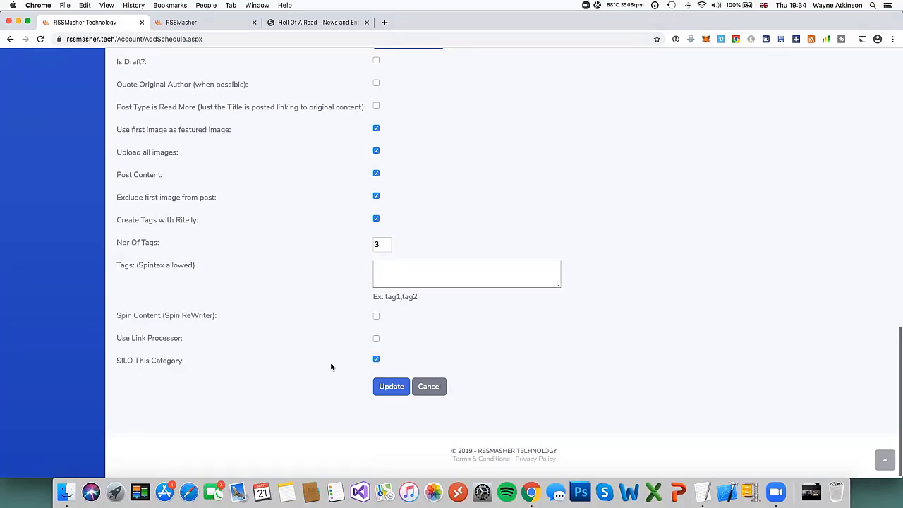
click(390, 389)
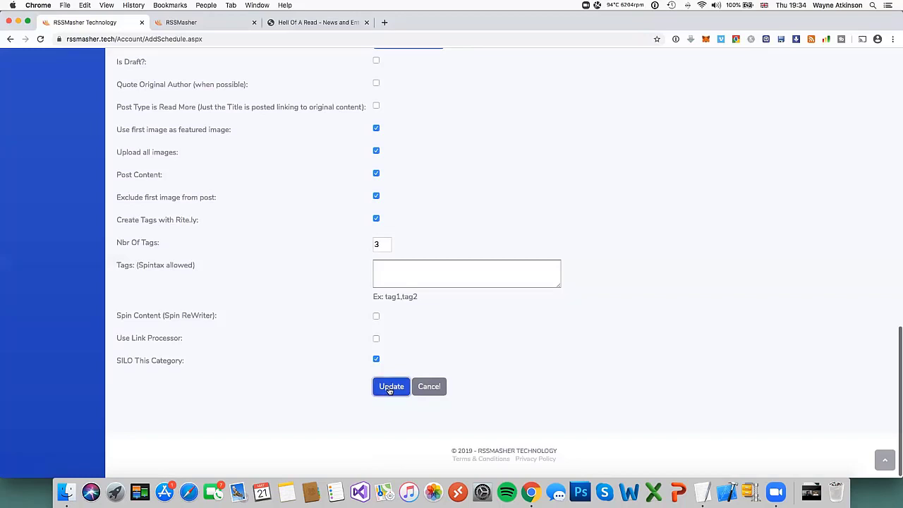
click(439, 347)
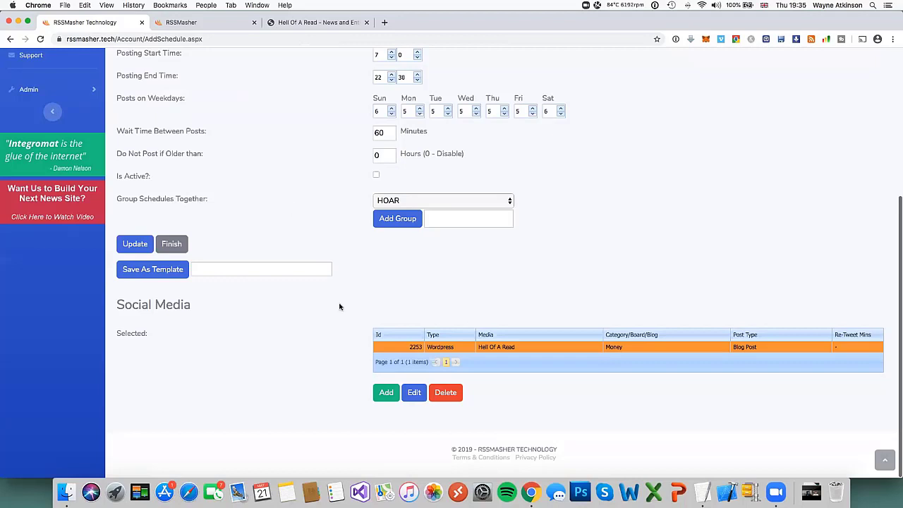
Add a second social media destination of type Twitter using the hellofaread account
click(383, 390)
scroll(317, 353, down, 3)
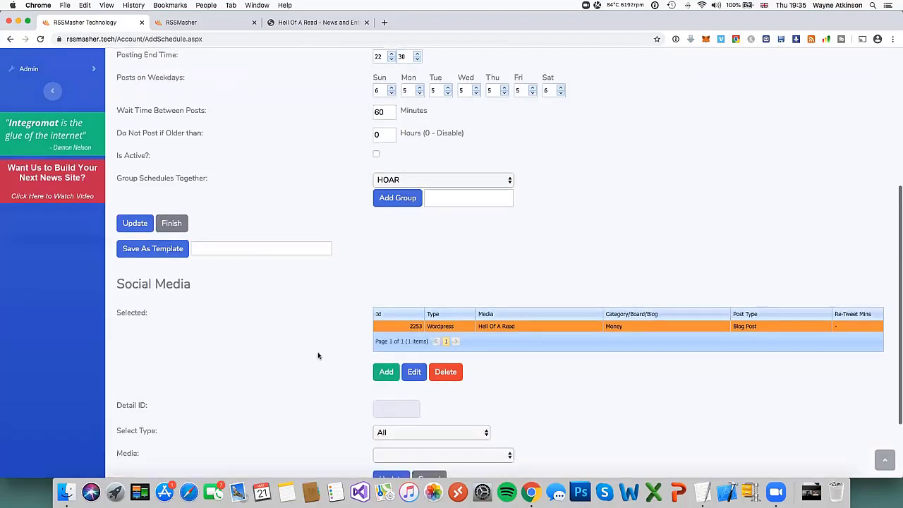
click(402, 340)
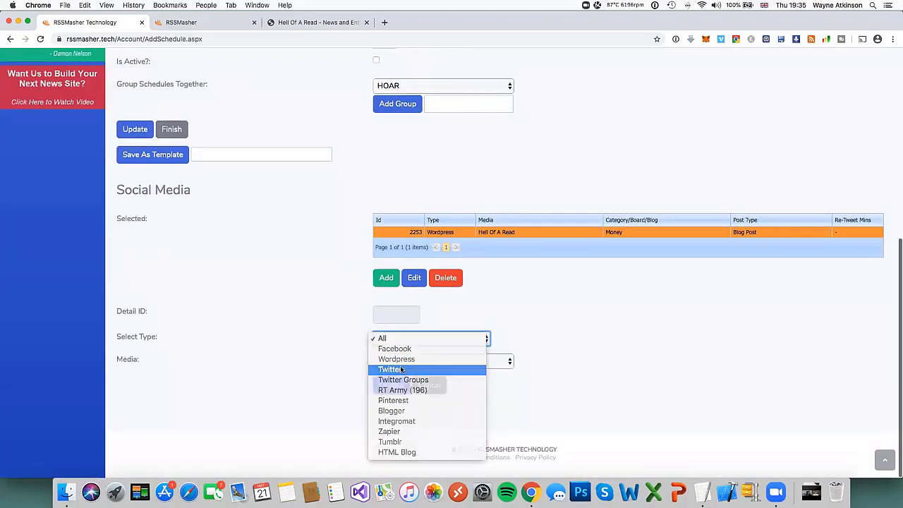
click(395, 369)
click(505, 362)
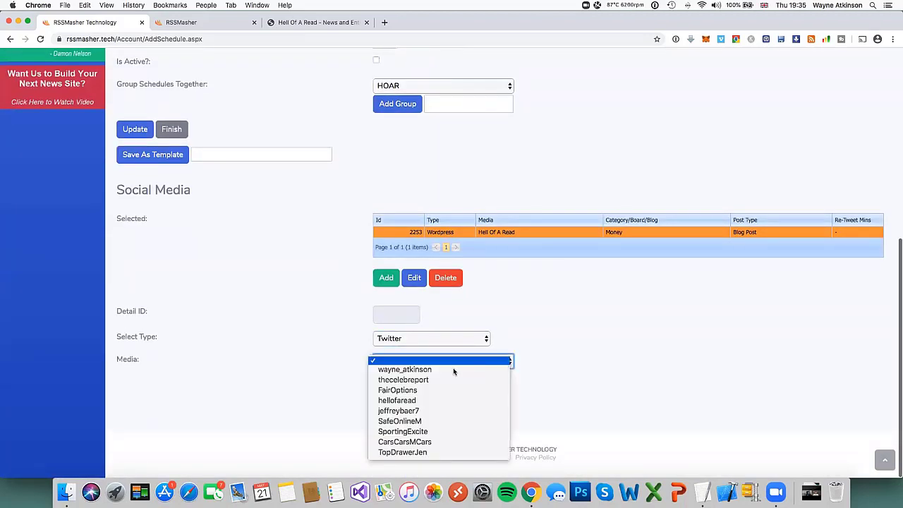
click(427, 400)
scroll(313, 343, down, 4)
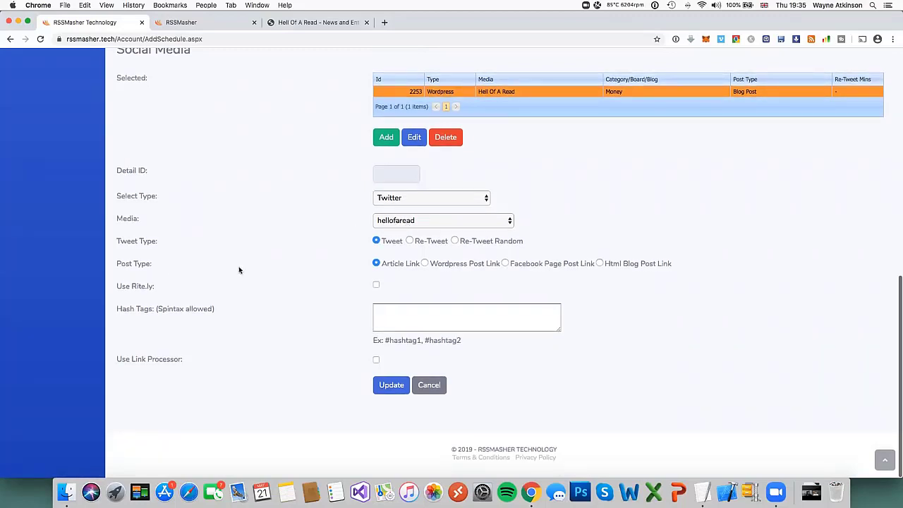
Set the Twitter destination's post type to Wordpress Post Link
click(425, 264)
click(377, 263)
click(424, 264)
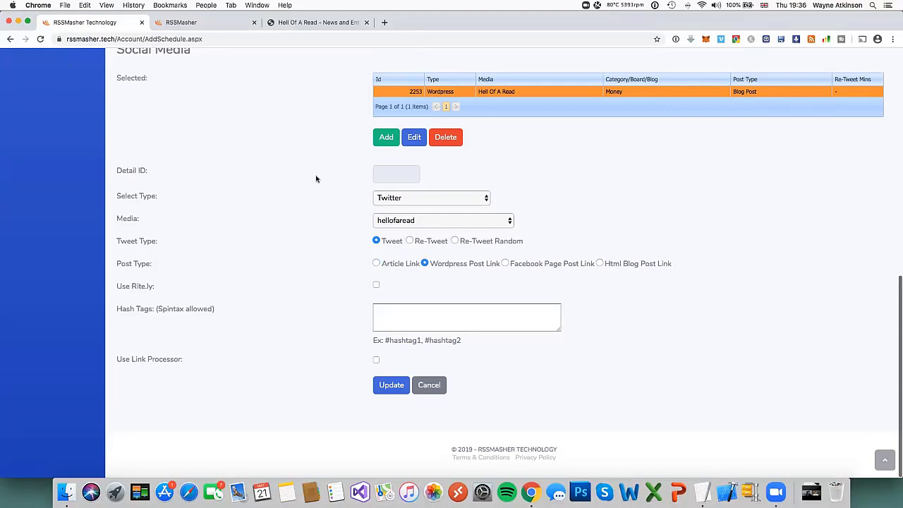
Enable Rite.ly for the Twitter destination with 2 hash tags
click(376, 287)
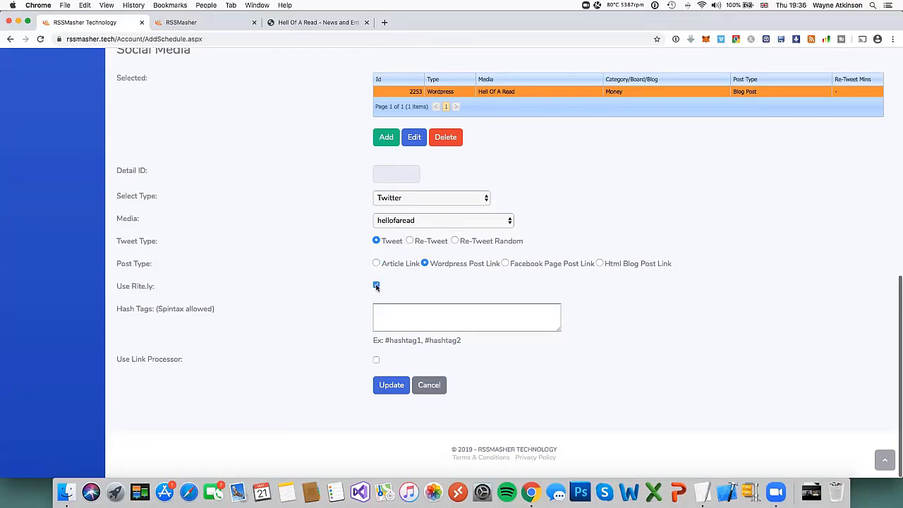
click(382, 318)
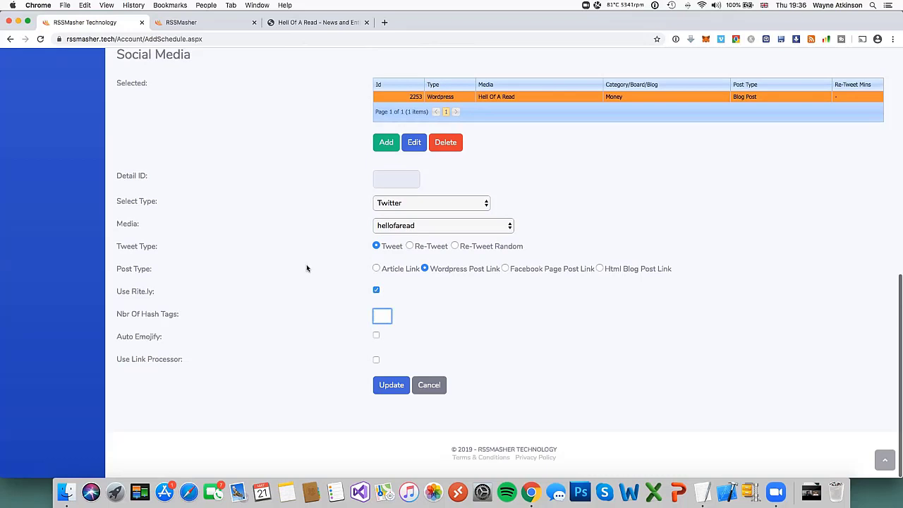
text(2)
click(305, 255)
Enable Auto Emojify and the link processor for the tweets, and save the Twitter destination
click(376, 337)
click(376, 359)
click(391, 387)
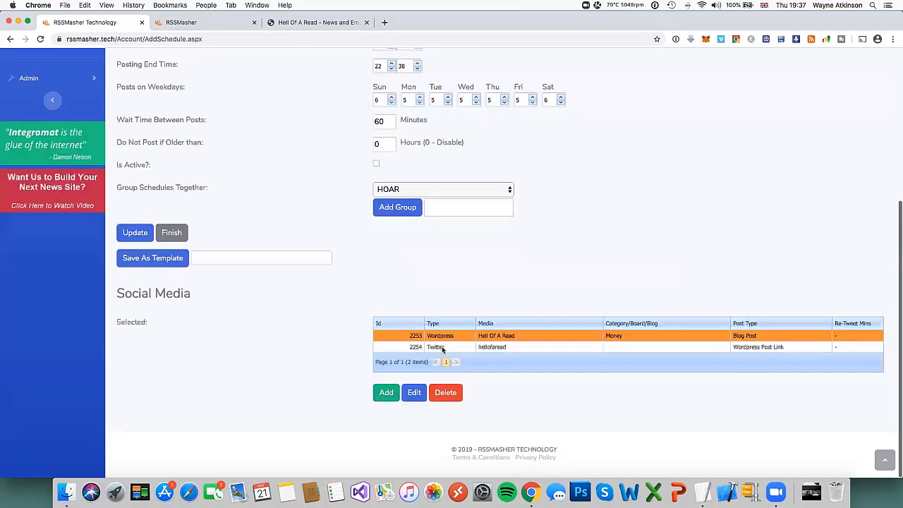
Add a third social media destination of type Blogger, using the owner's Blogger account with the Reviews From The Experts blog
click(387, 393)
scroll(290, 382, down, 4)
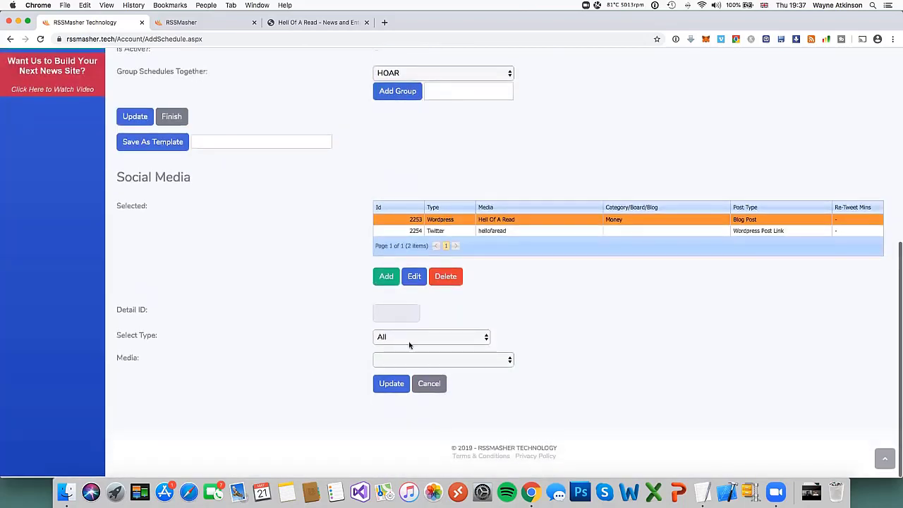
click(413, 340)
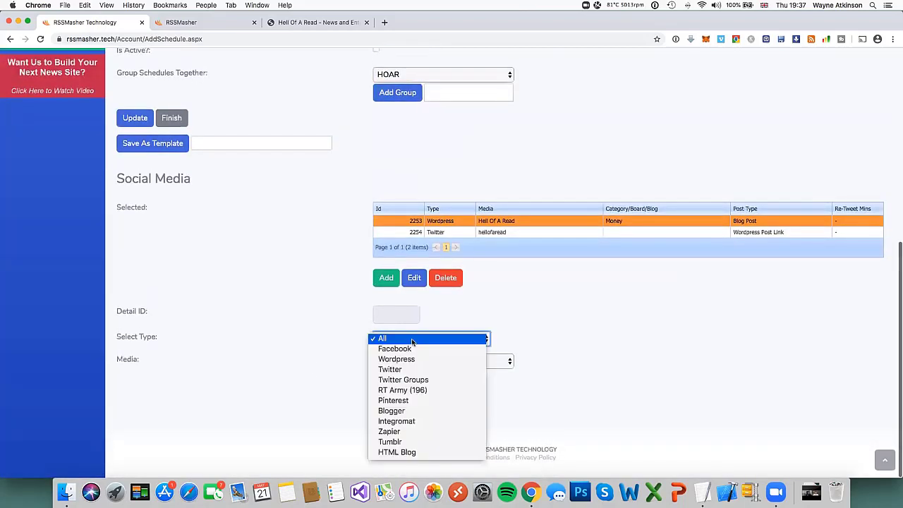
click(391, 410)
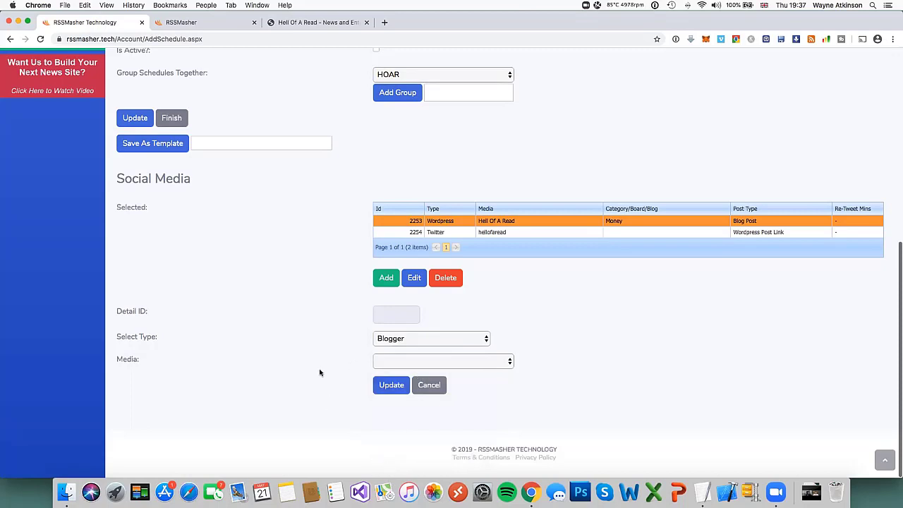
click(480, 364)
click(450, 369)
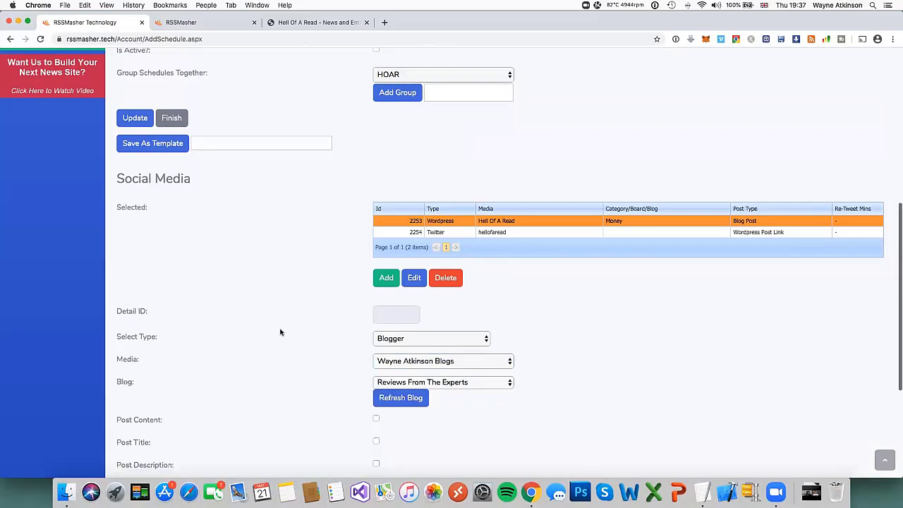
Enable the post title, description and first image for the Blogger destination, with the link type Wordpress Post Link
scroll(270, 380, down, 4)
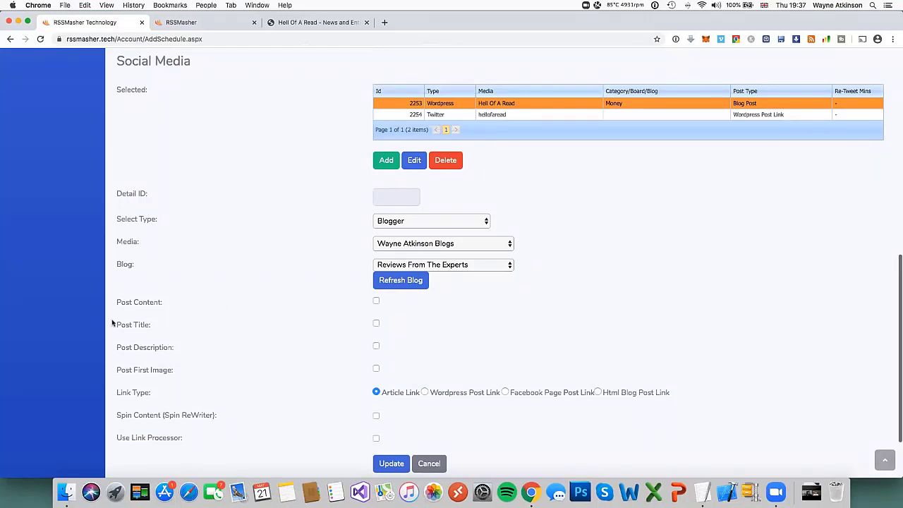
click(376, 323)
click(376, 345)
click(376, 368)
click(425, 393)
scroll(311, 348, down, 1)
scroll(310, 347, down, 1)
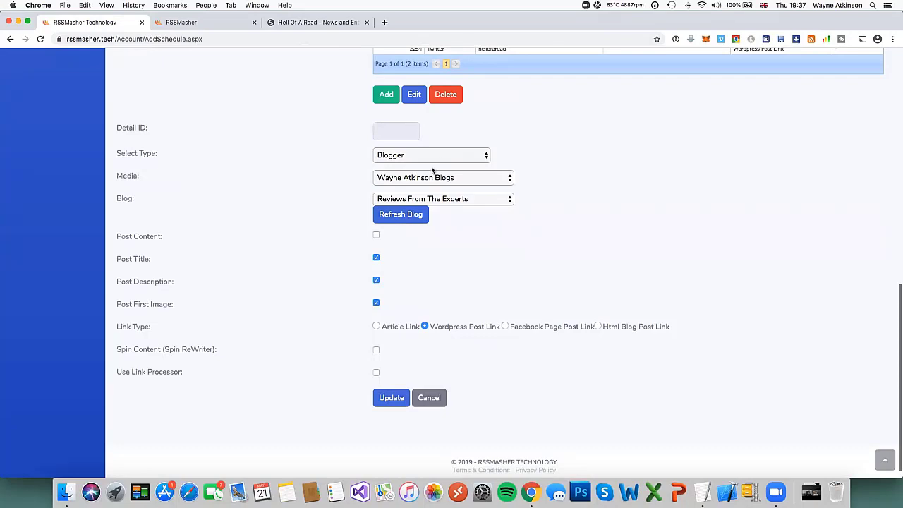
Enable the link processor for the Blogger destination and save the destination
scroll(453, 157, up, 2)
click(450, 78)
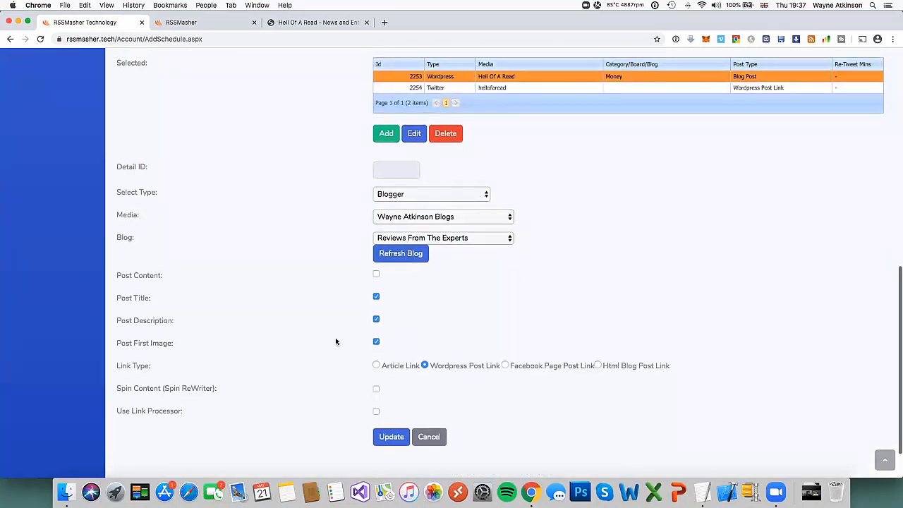
scroll(339, 343, down, 2)
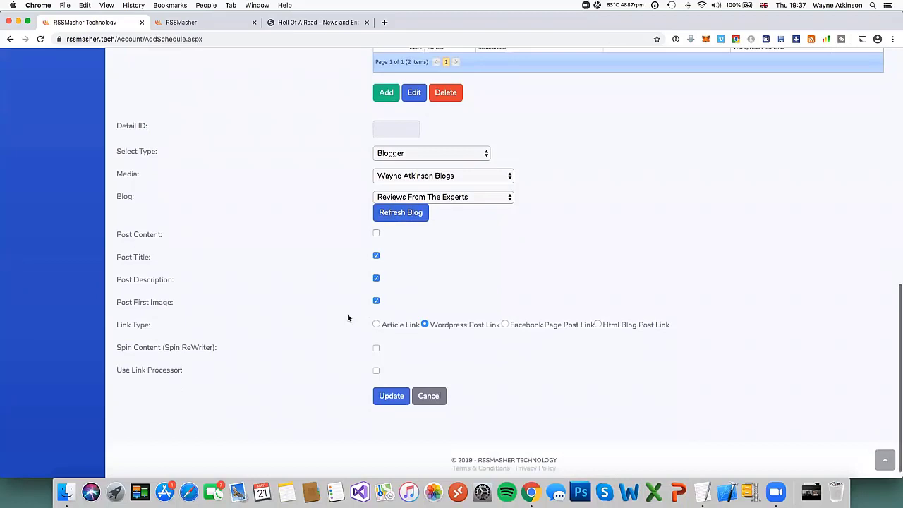
click(376, 371)
click(393, 398)
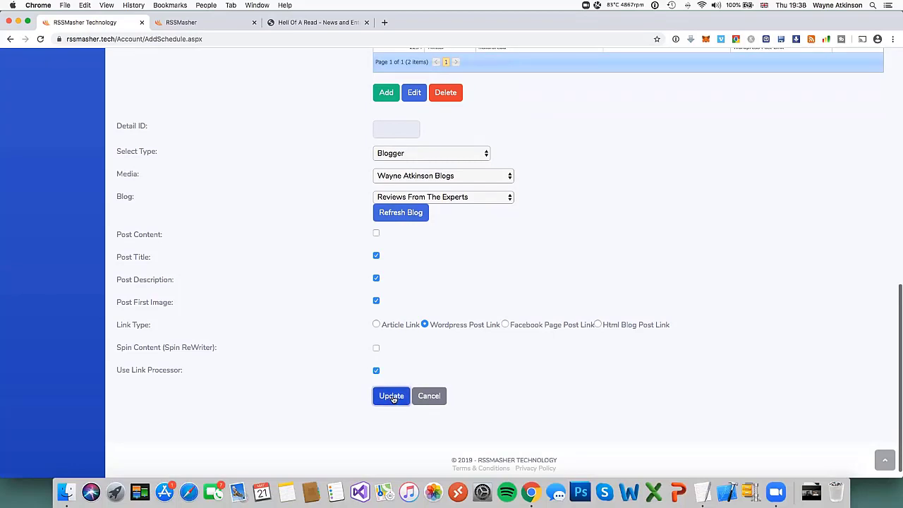
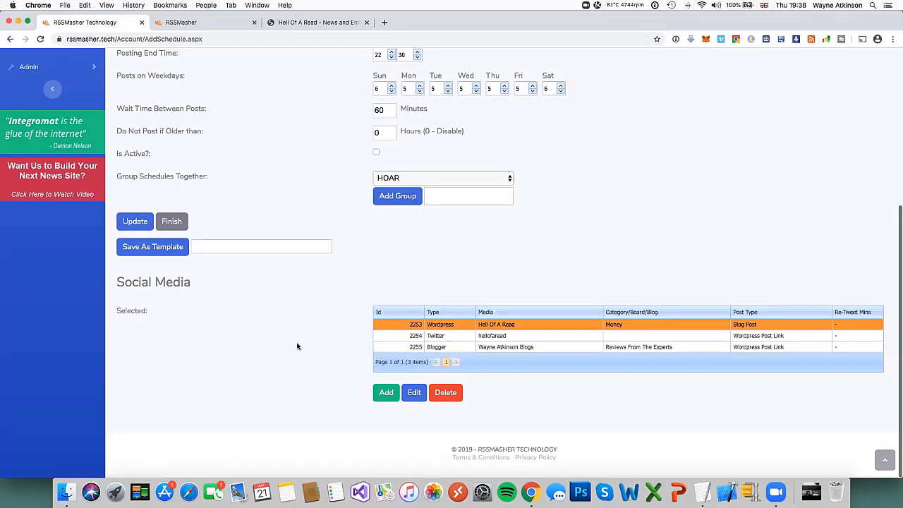
Add and save a social media destination of type RT Army (196)
click(378, 397)
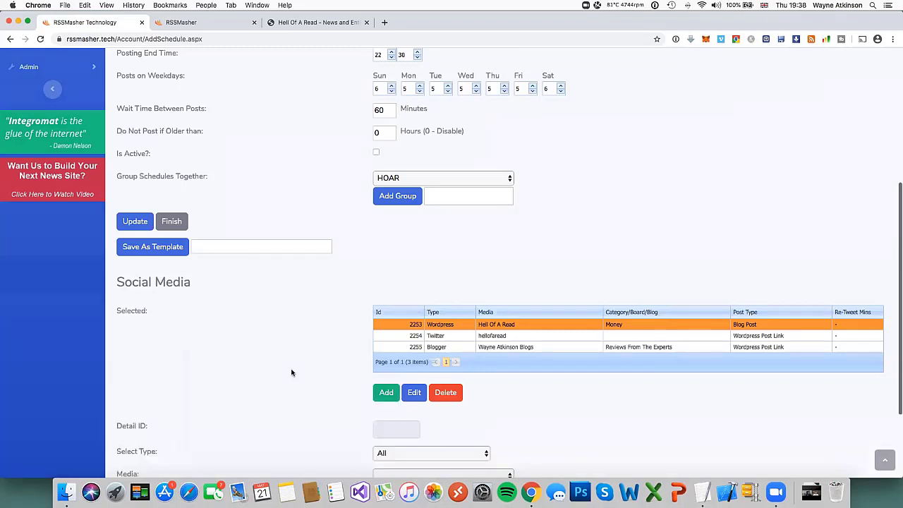
scroll(292, 371, down, 3)
click(402, 340)
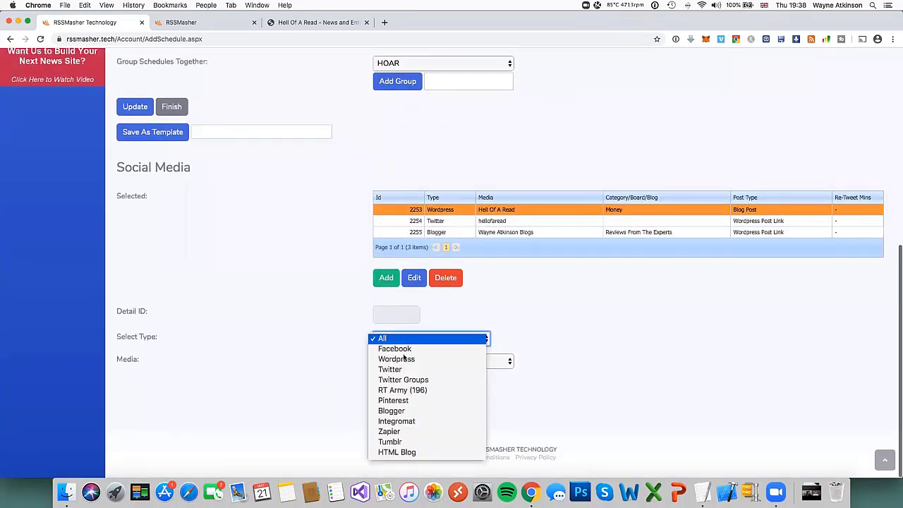
click(404, 392)
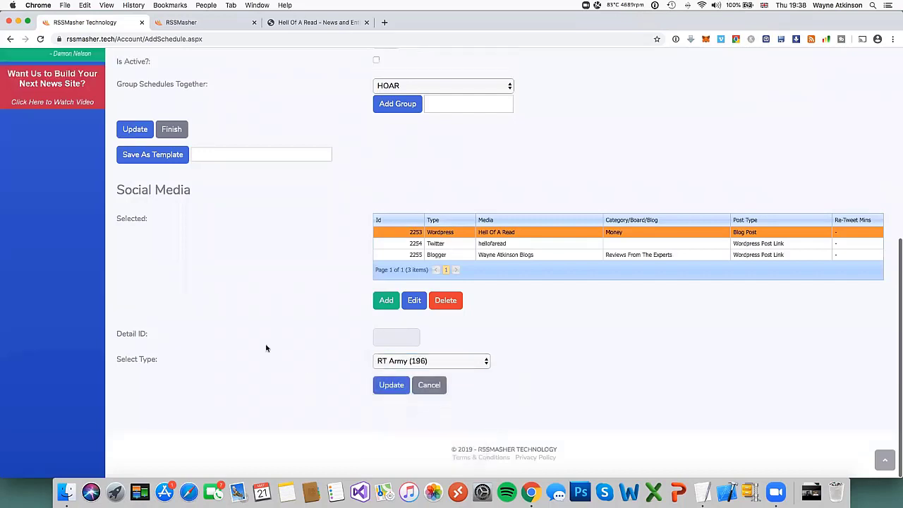
click(390, 385)
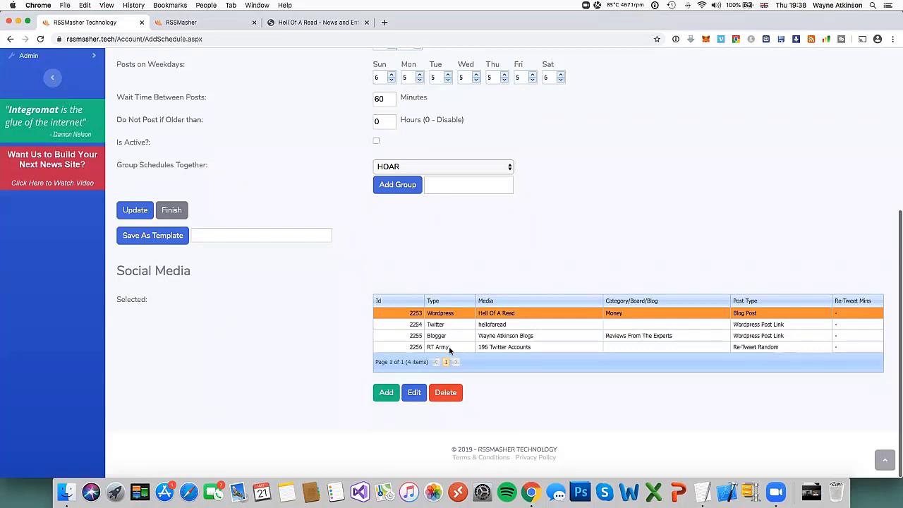
click(449, 347)
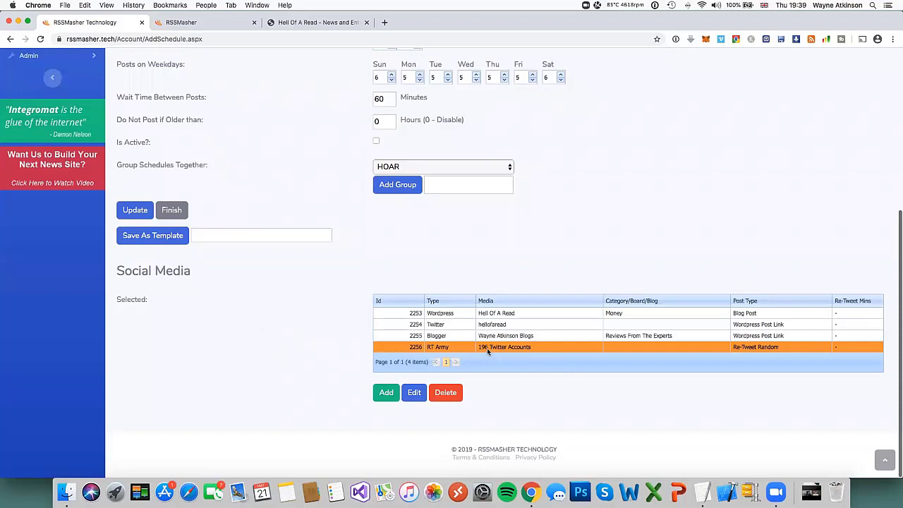
click(445, 325)
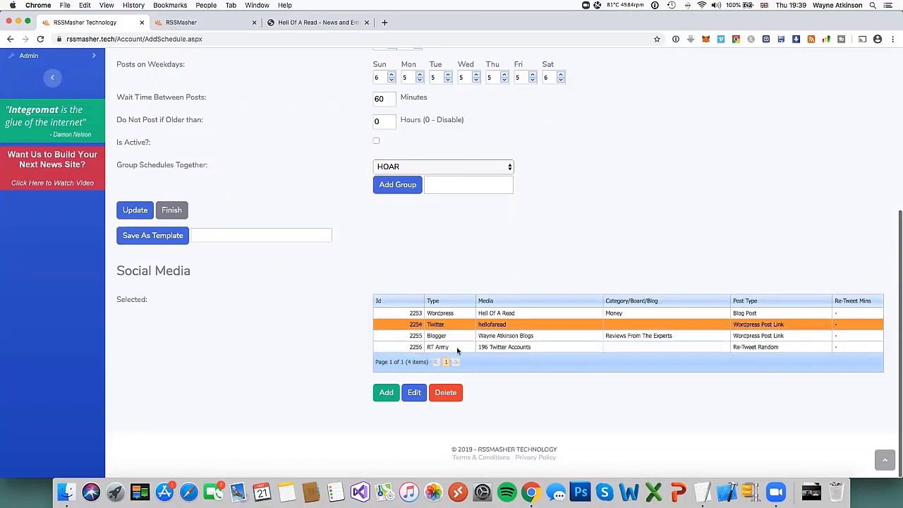
click(457, 350)
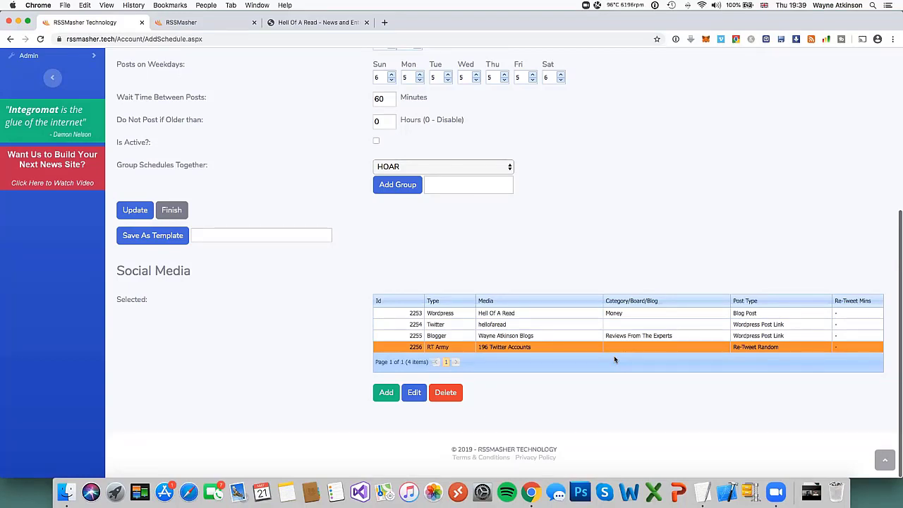
click(559, 326)
Add a social media destination of type Tumblr using the HOAR account with the hellofaread blog
click(383, 393)
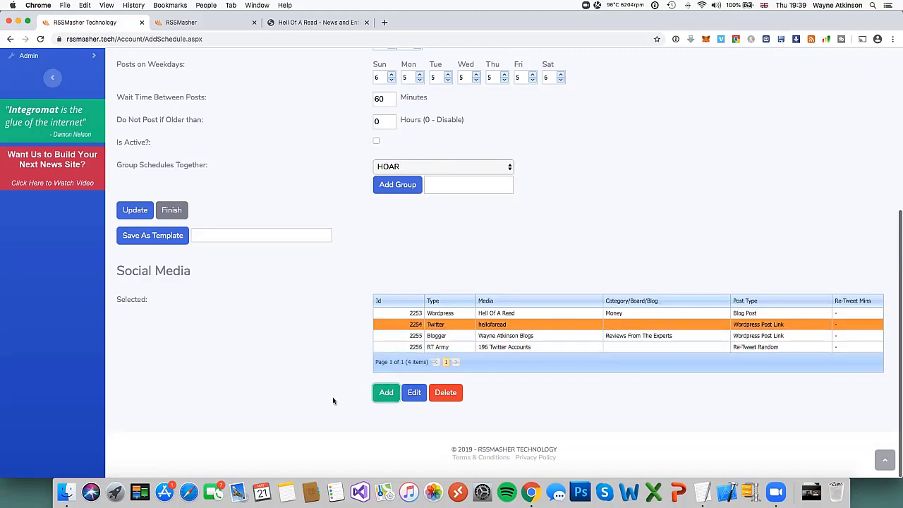
click(421, 339)
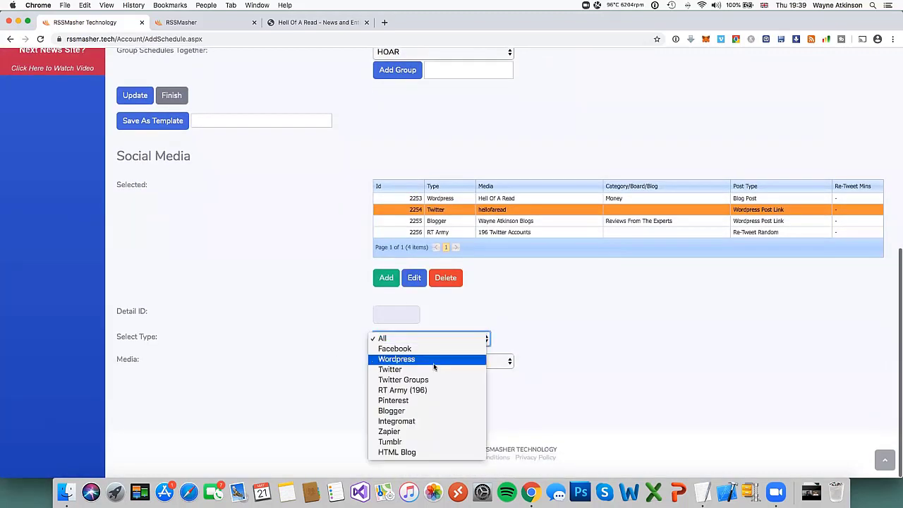
click(443, 443)
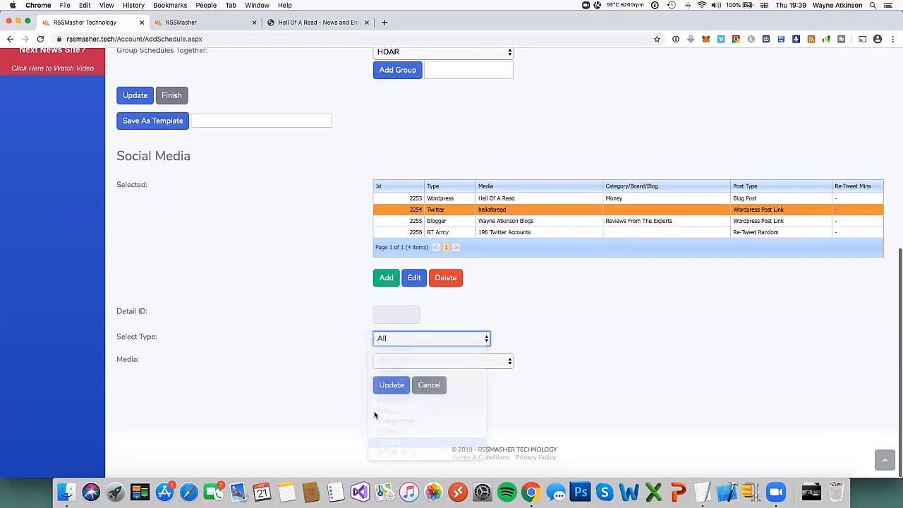
click(488, 363)
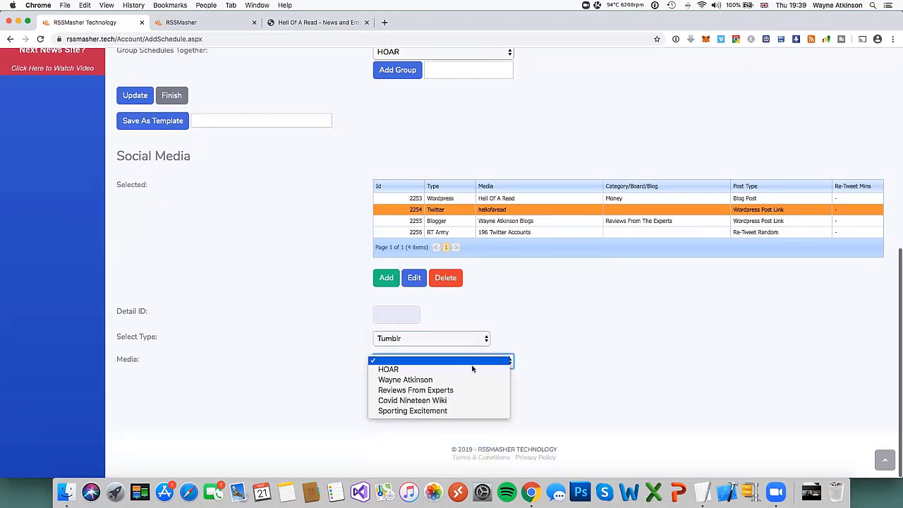
click(473, 369)
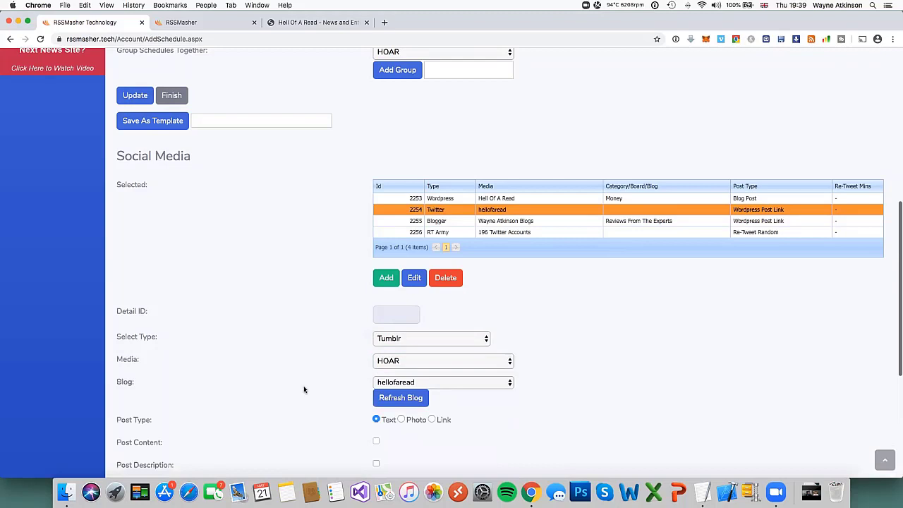
Set the Tumblr destination's post type to Photo and its link type to Wordpress Post Link
scroll(303, 387, down, 4)
scroll(344, 331, down, 2)
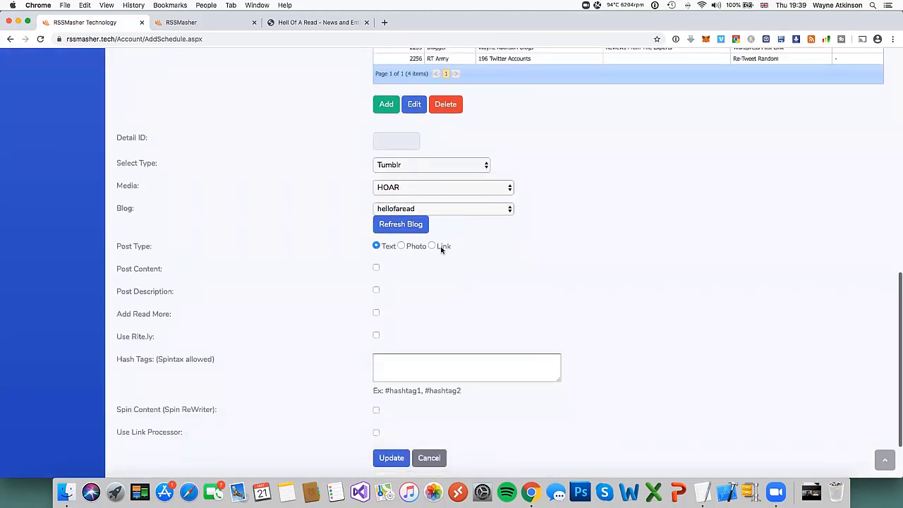
click(401, 246)
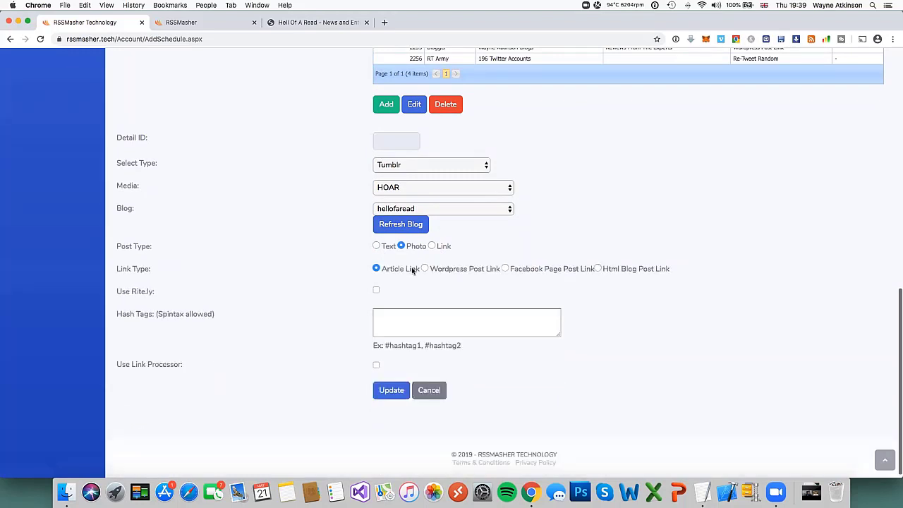
click(424, 269)
Enable Rite.ly with 3 hash tags and the link processor for the Tumblr destination, and save it
click(376, 290)
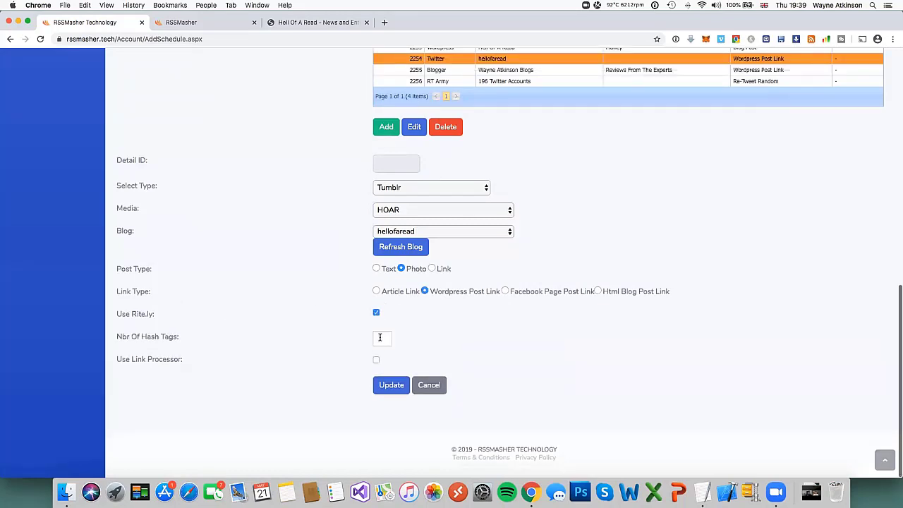
text(3)
click(375, 360)
Mark the Money Schedule as active and save the schedule
scroll(444, 101, up, 2)
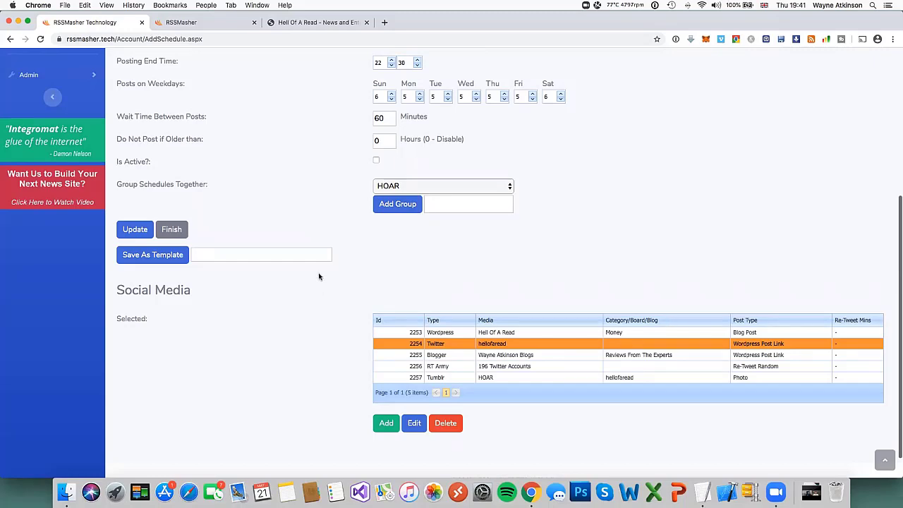
scroll(318, 273, up, 5)
click(376, 309)
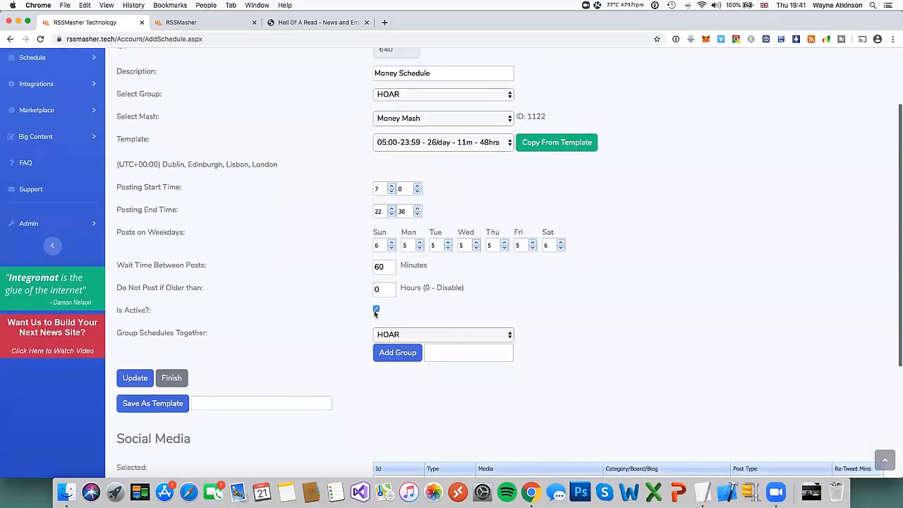
click(130, 380)
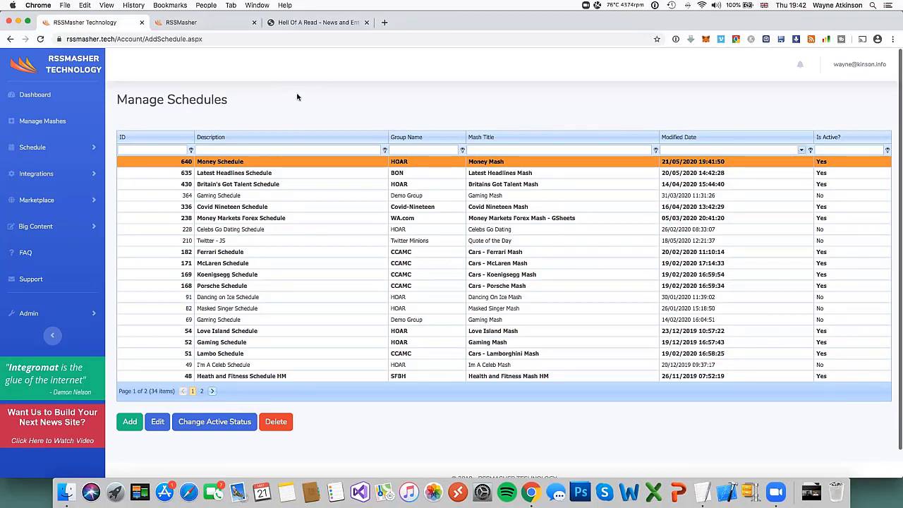
View the account dashboard, and reload the hellofaread.com home page to check the live site
click(48, 96)
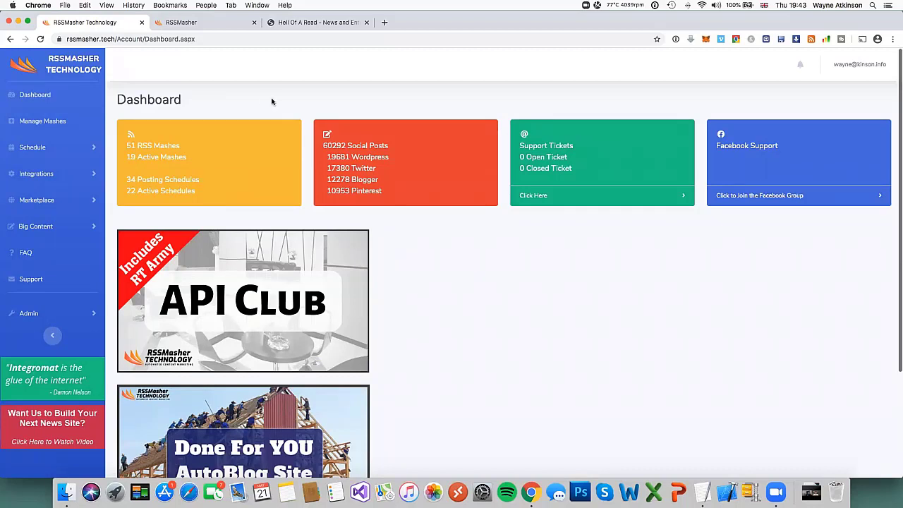
click(320, 24)
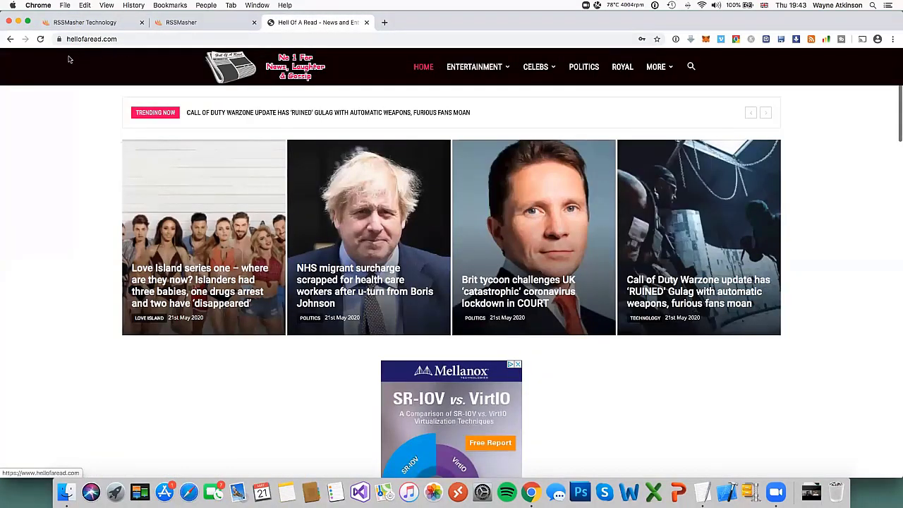
click(41, 38)
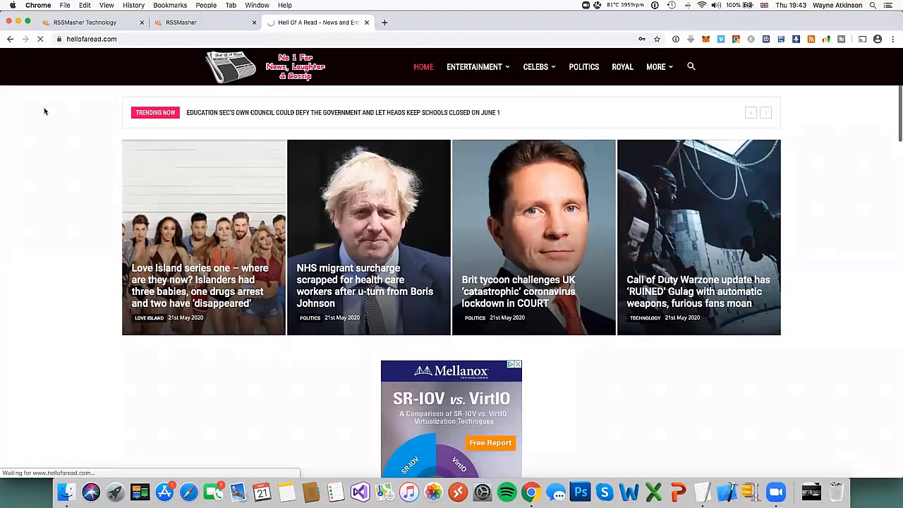